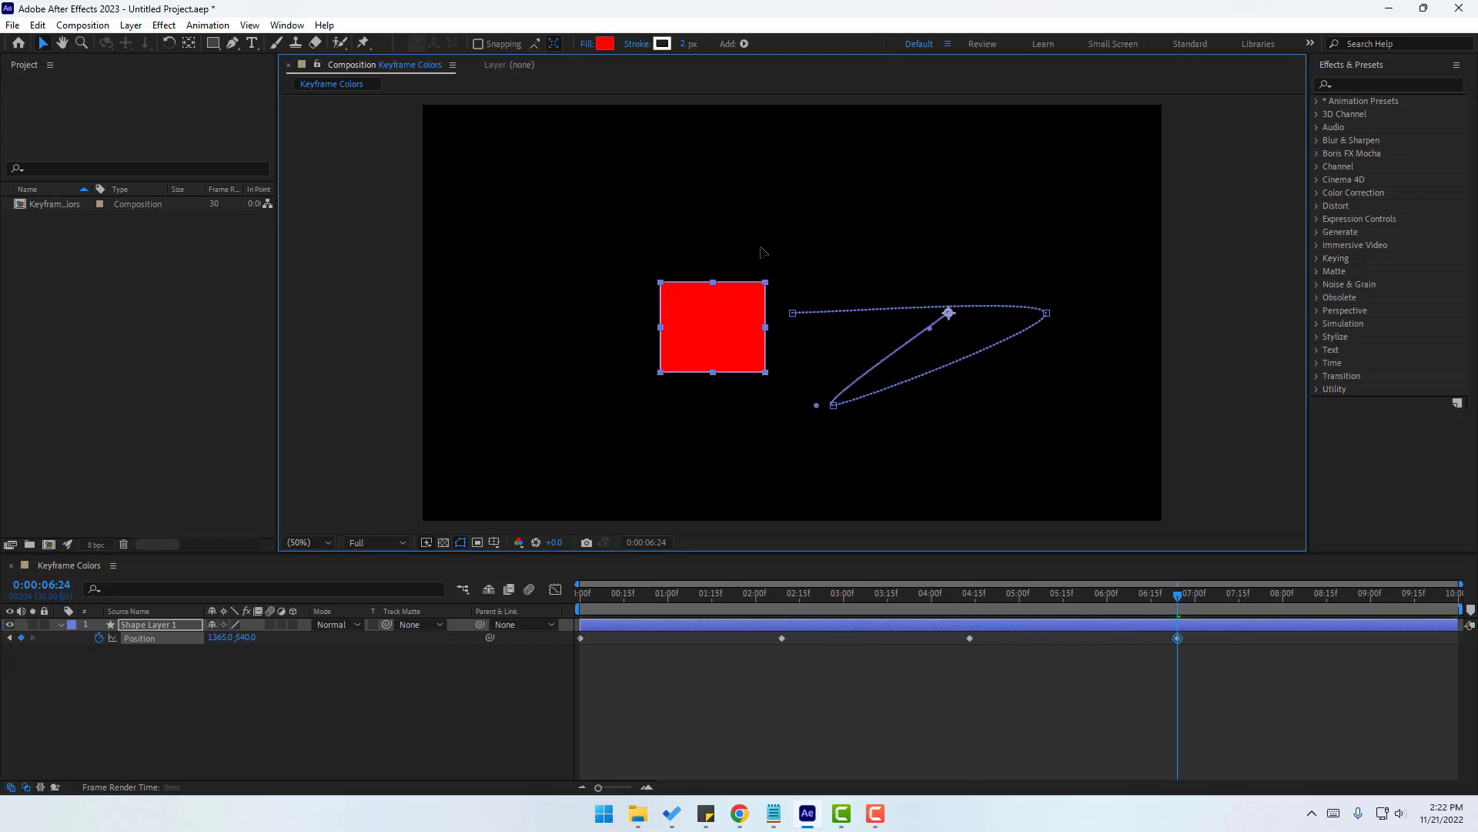
Assign the Purple label to all four Position keyframes of Shape Layer 1.
click(1170, 696)
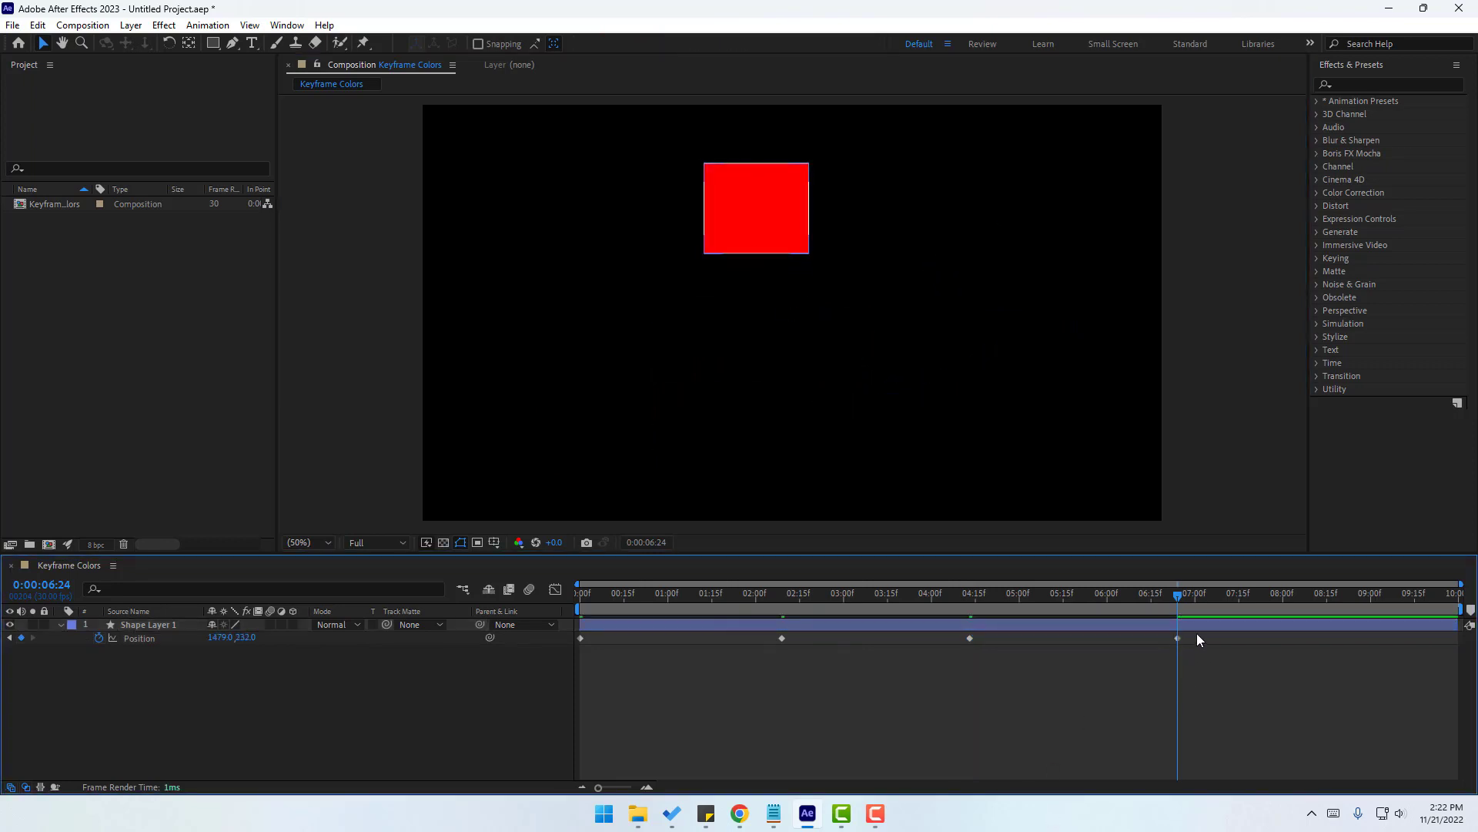
drag(1207, 633, 574, 676)
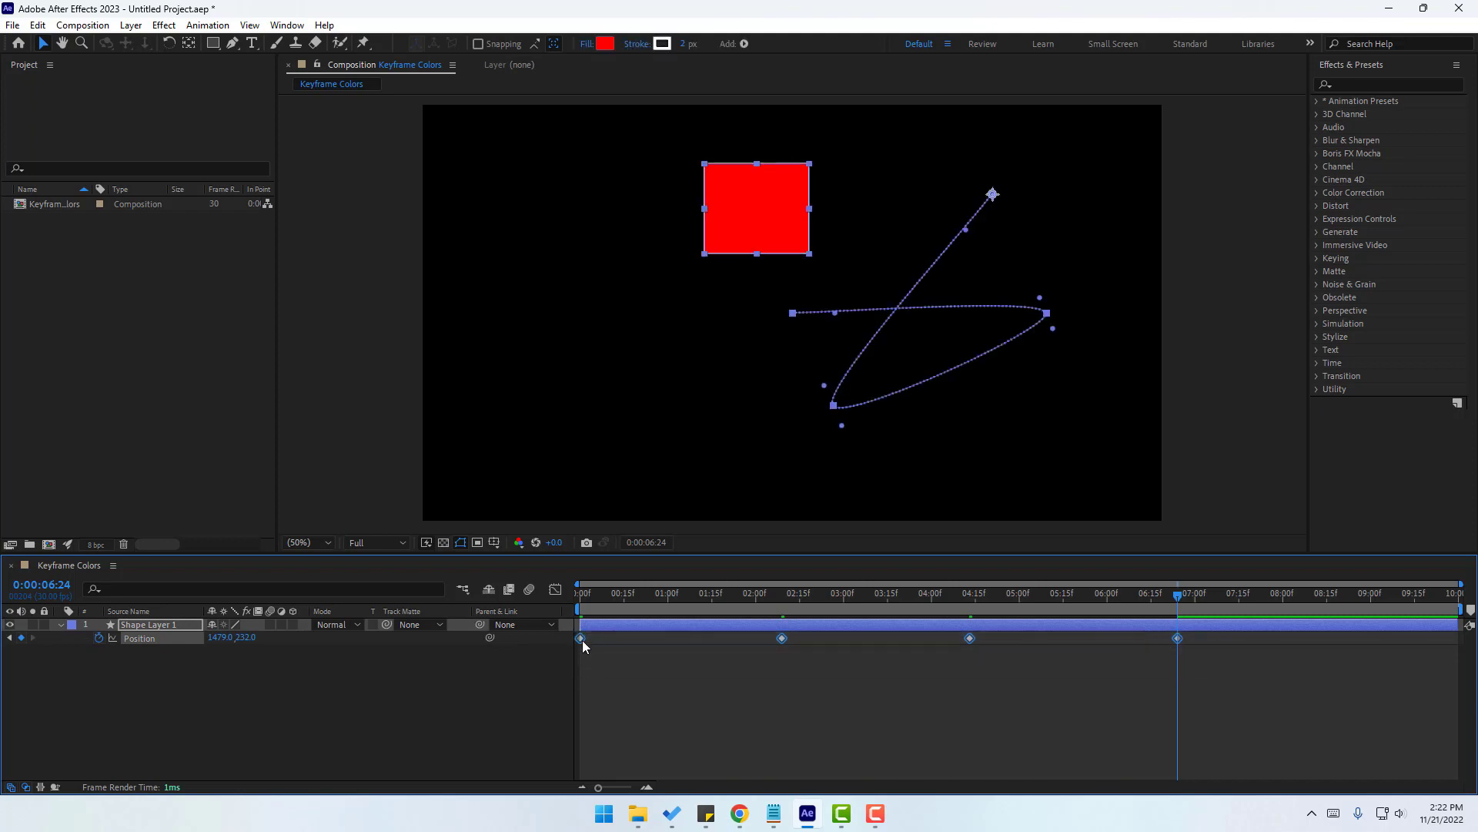
right_click(580, 638)
mouse_move(671, 460)
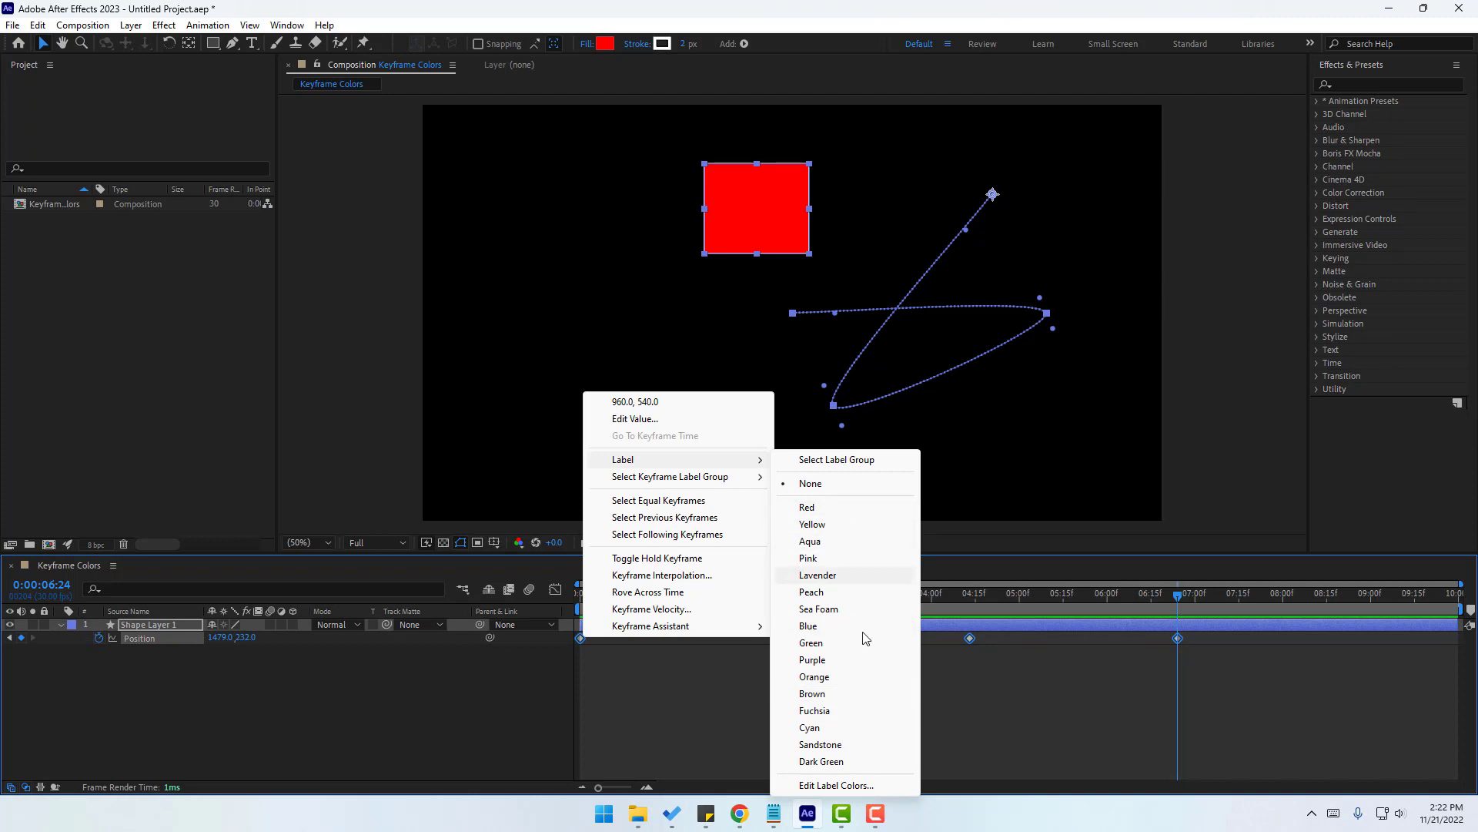
click(818, 660)
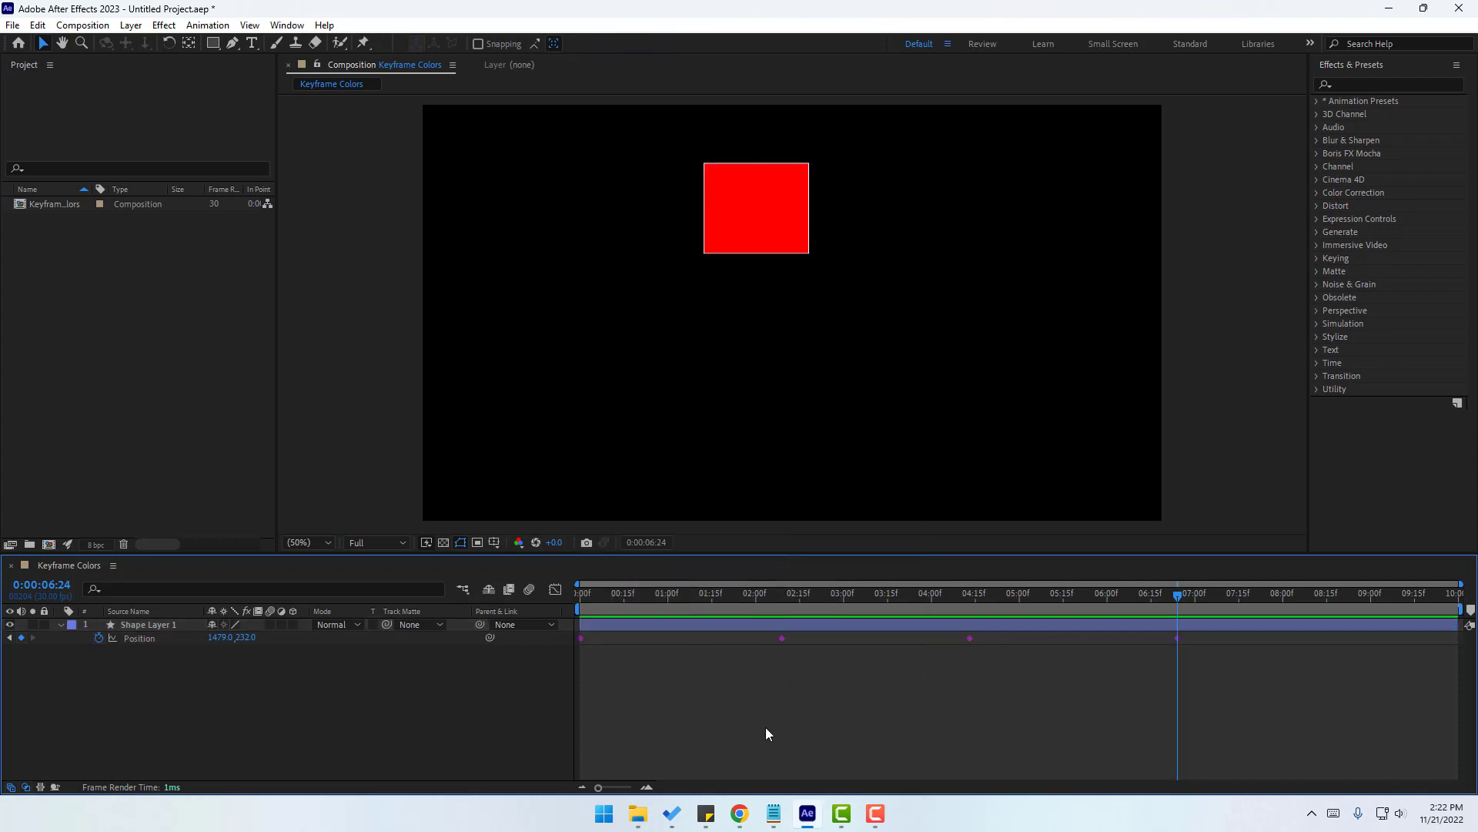
Reveal Shape Layer 1's Rotation property and set its first keyframe at the start of the timeline.
click(145, 626)
key(shift+r)
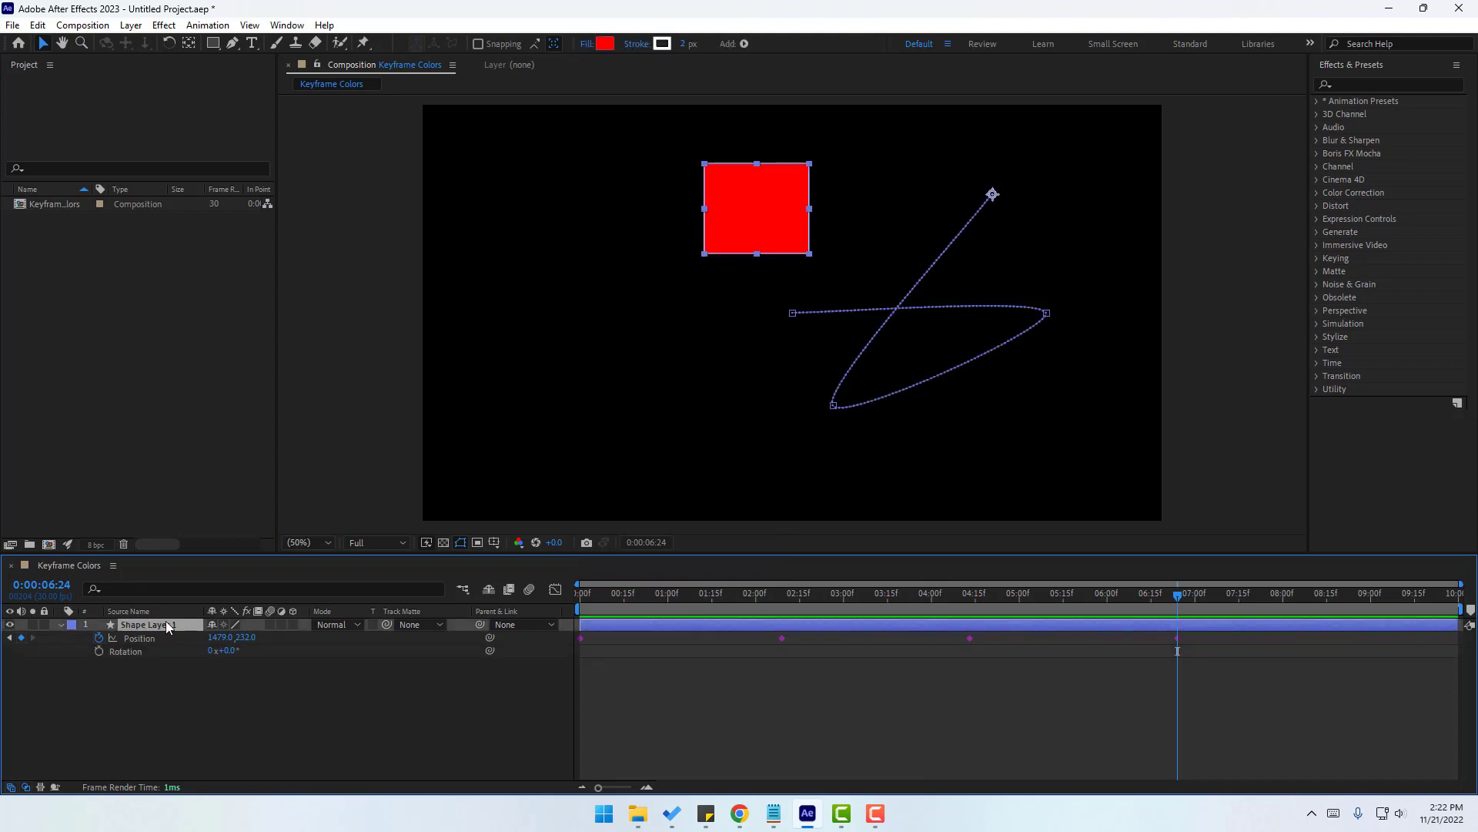
drag(1094, 605, 562, 603)
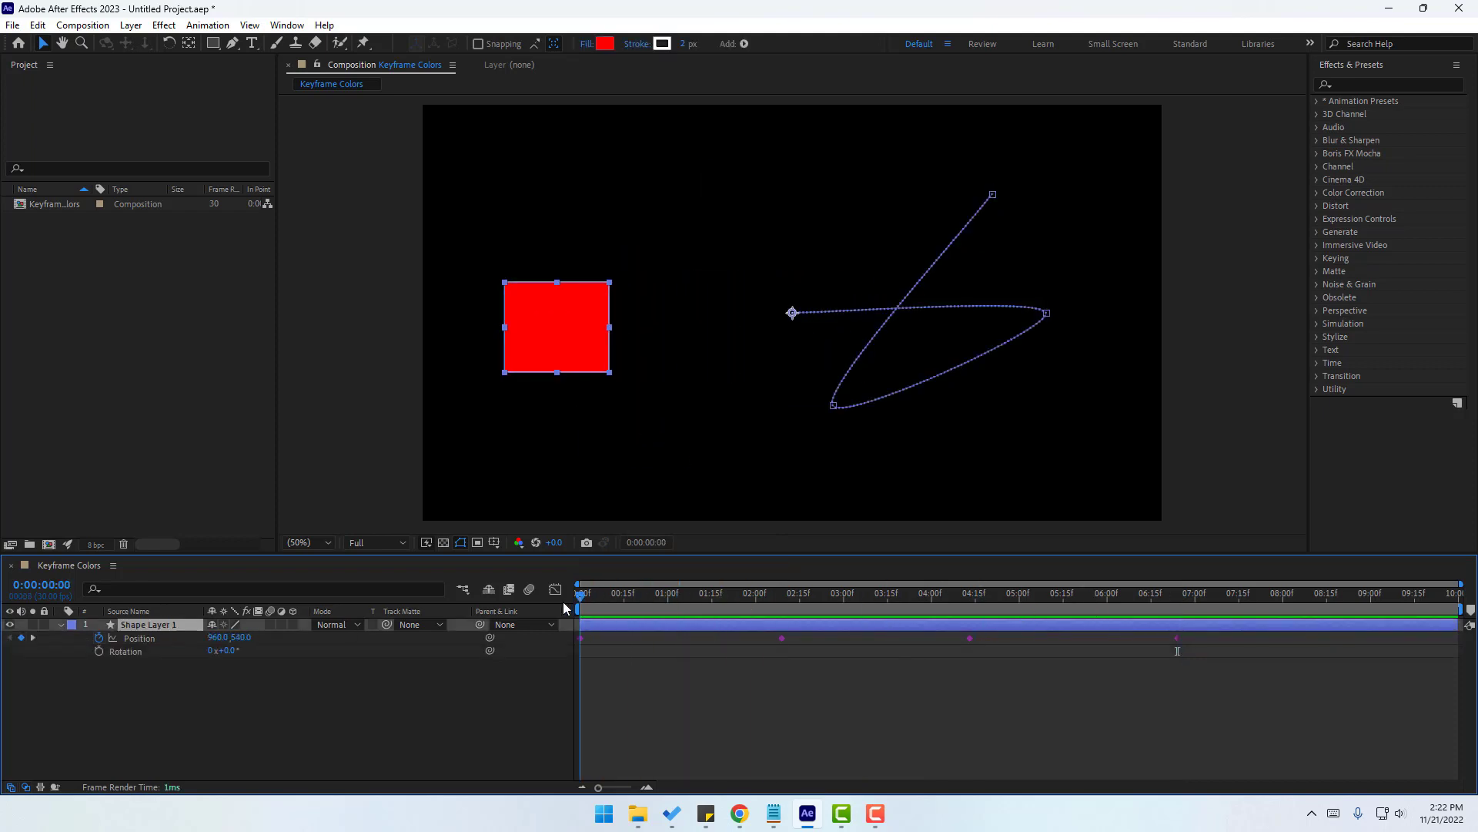
click(98, 651)
Add Rotation keyframes with changed angles at 1:04, about 3:07 and 5:13, giving the last one +16°.
drag(604, 604, 678, 599)
click(248, 658)
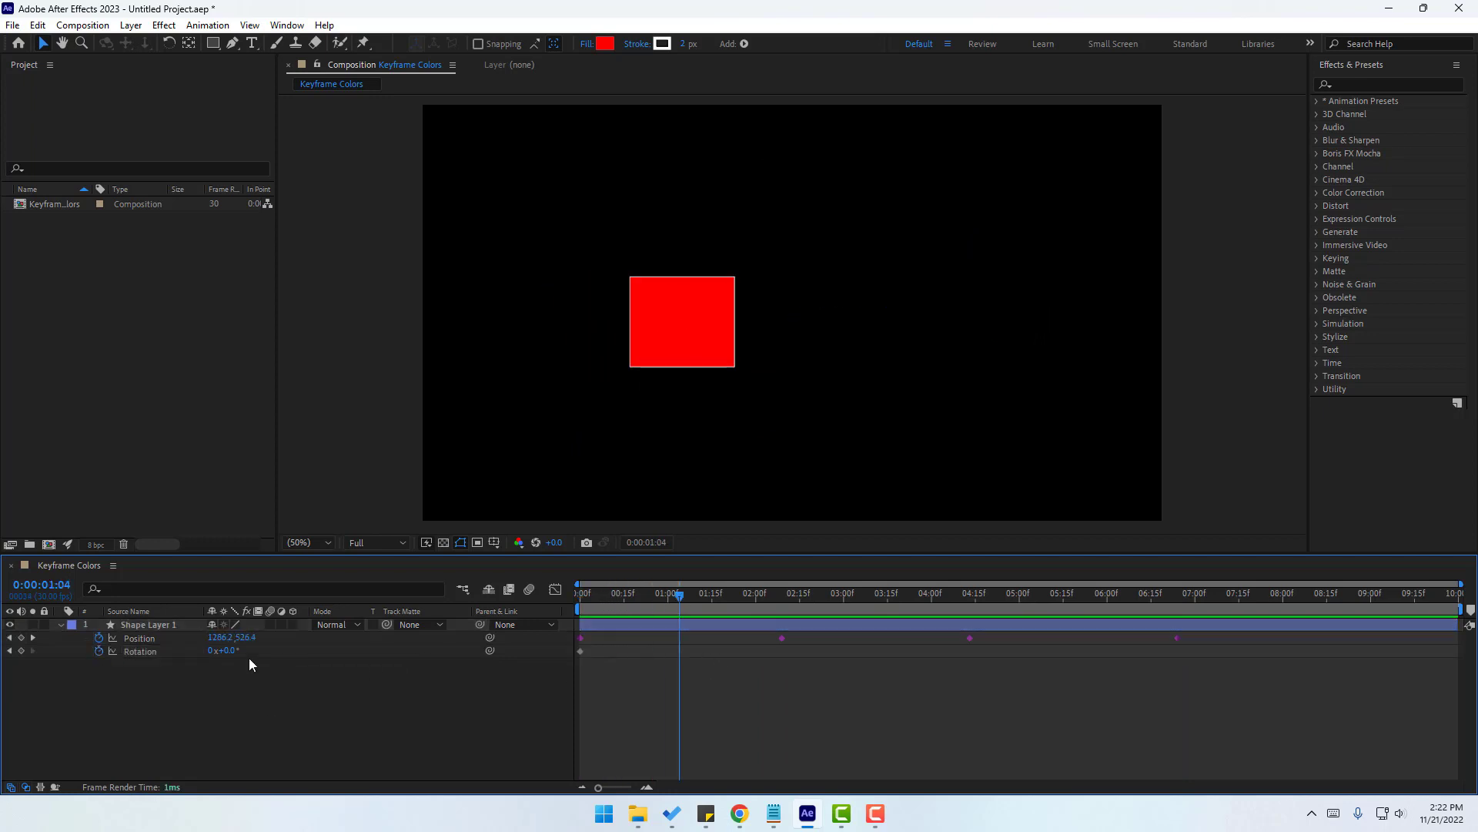
mouse_move(235, 650)
mouse_down()
mouse_move(275, 649)
mouse_move(207, 650)
mouse_move(236, 651)
mouse_up()
click(865, 599)
click(1055, 607)
click(1053, 608)
click(1055, 685)
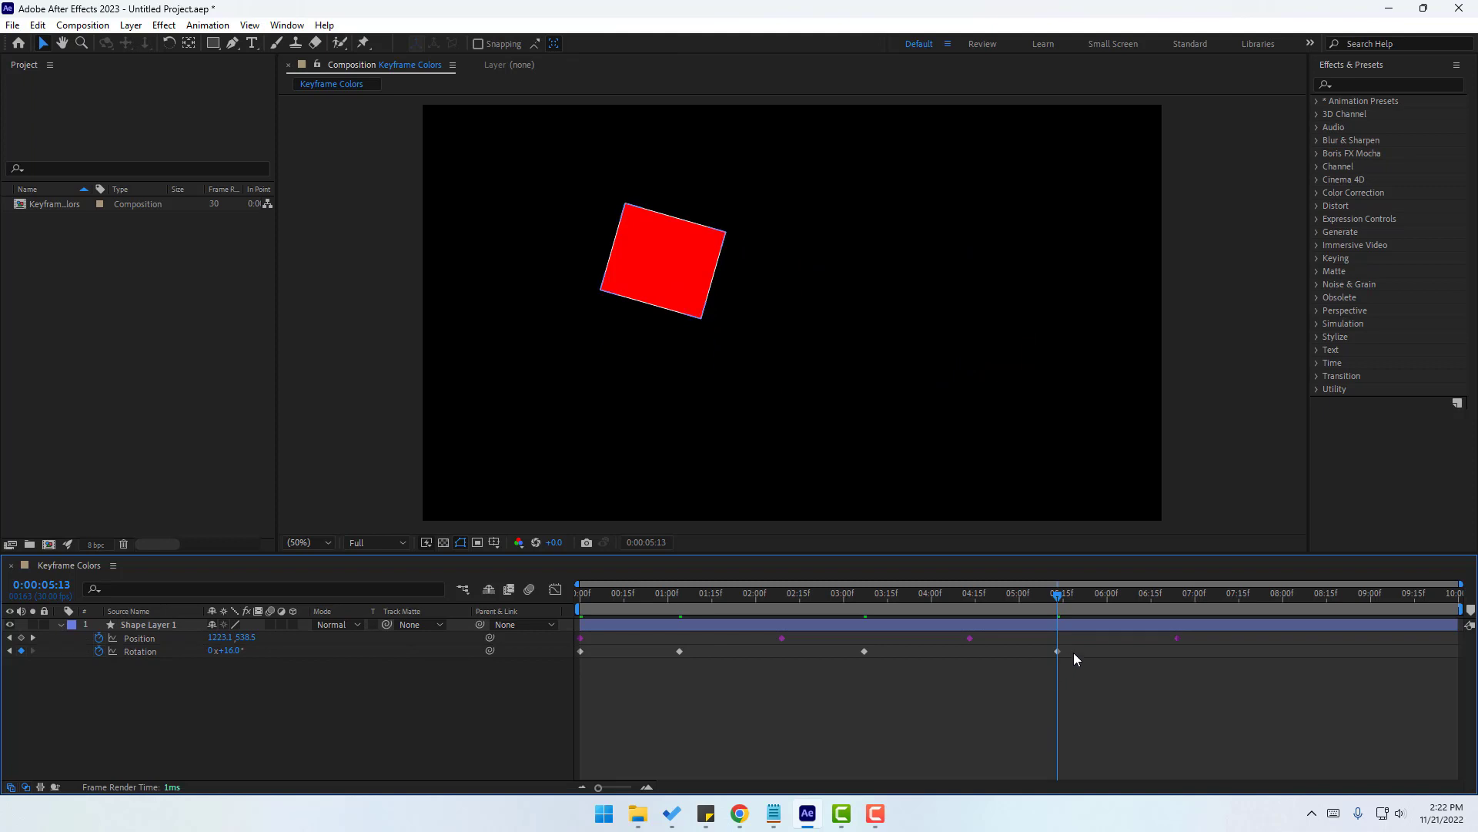
Assign the Yellow label to all Rotation keyframes and preview the animation.
drag(1065, 654, 570, 682)
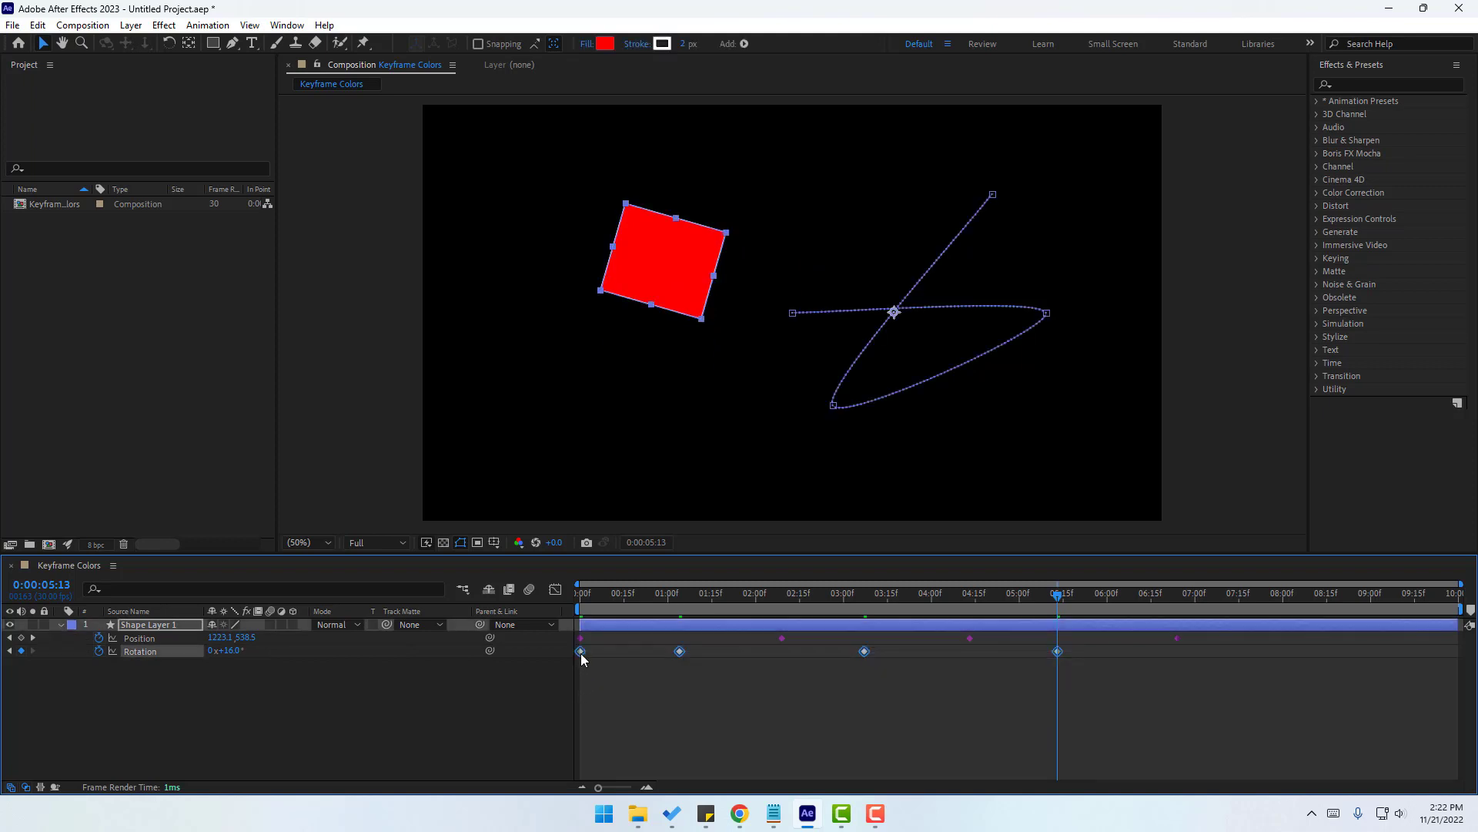
right_click(580, 653)
mouse_move(774, 481)
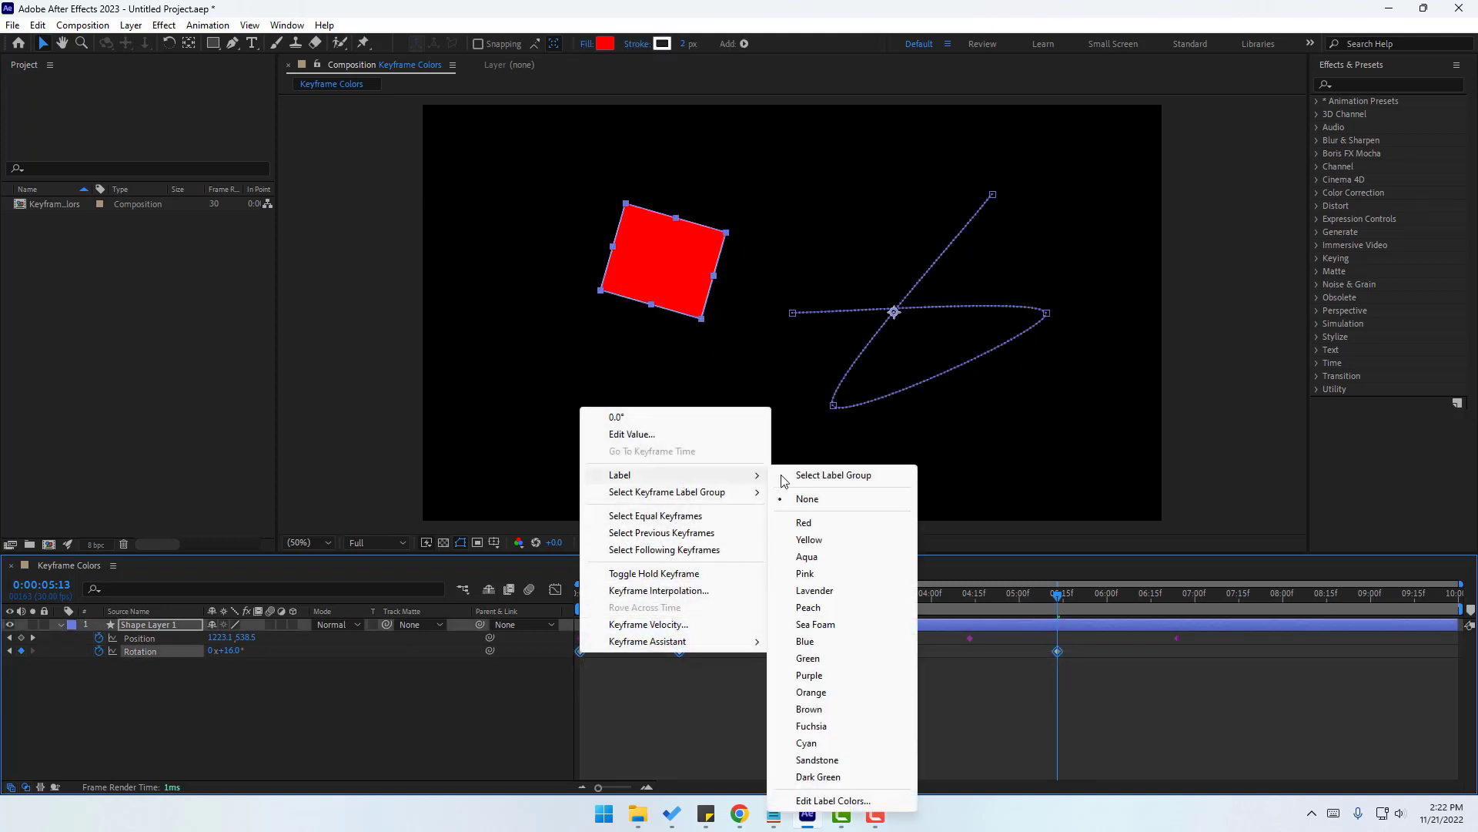
click(847, 548)
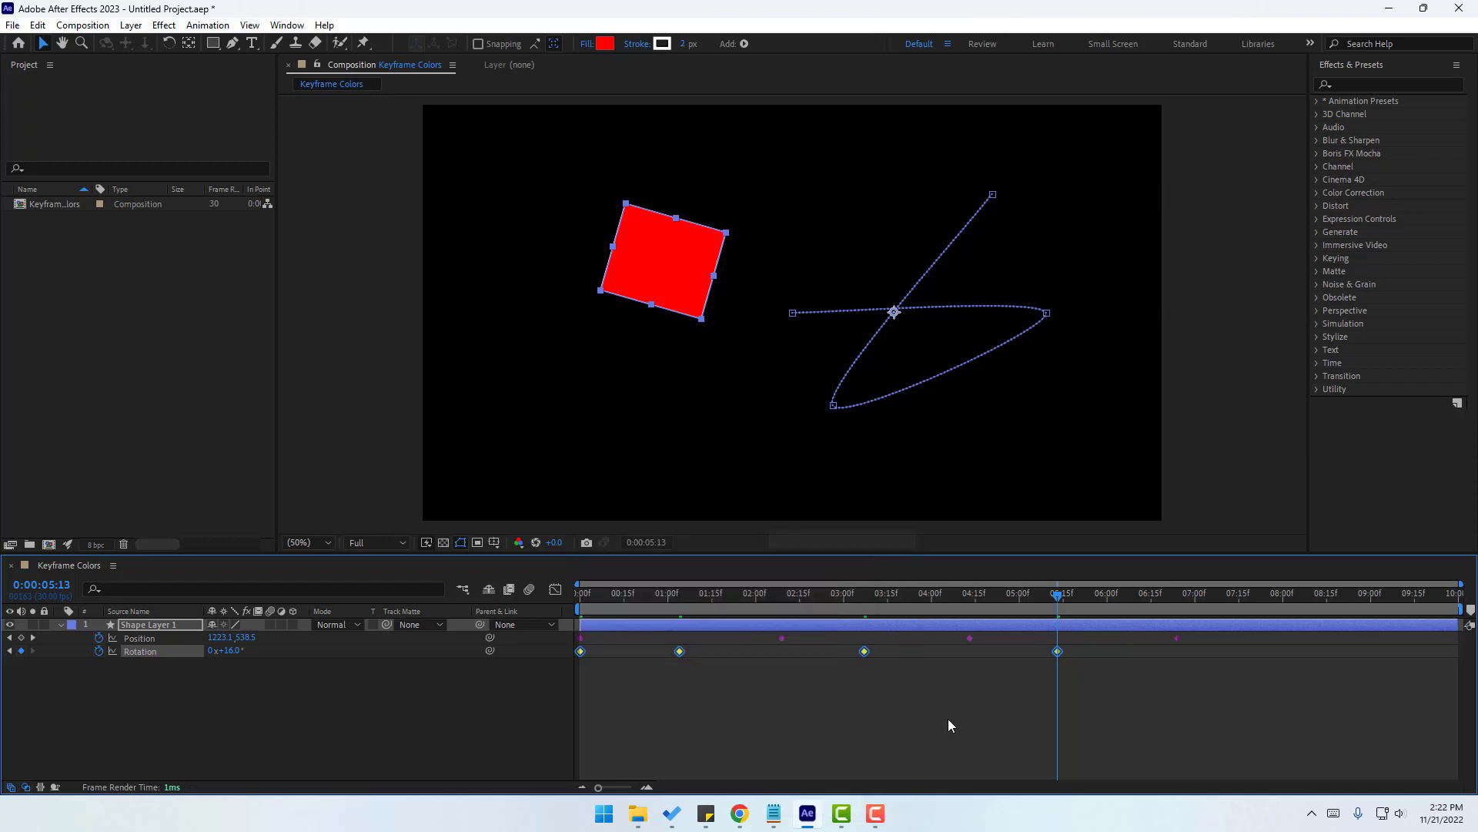
click(898, 719)
key(space)
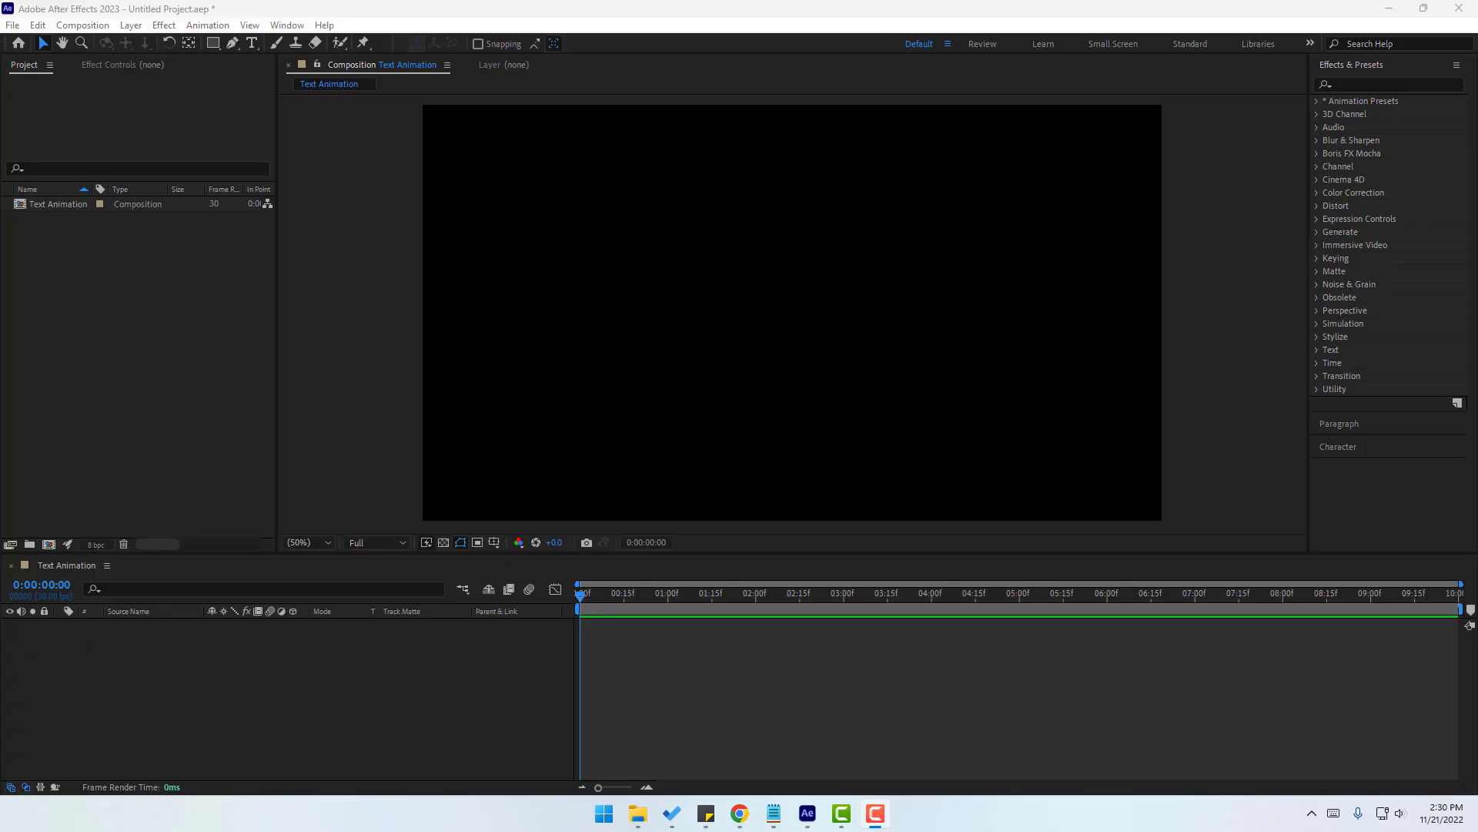
Create a text layer reading "motion" in lowercase in the Text Animation composition.
click(252, 43)
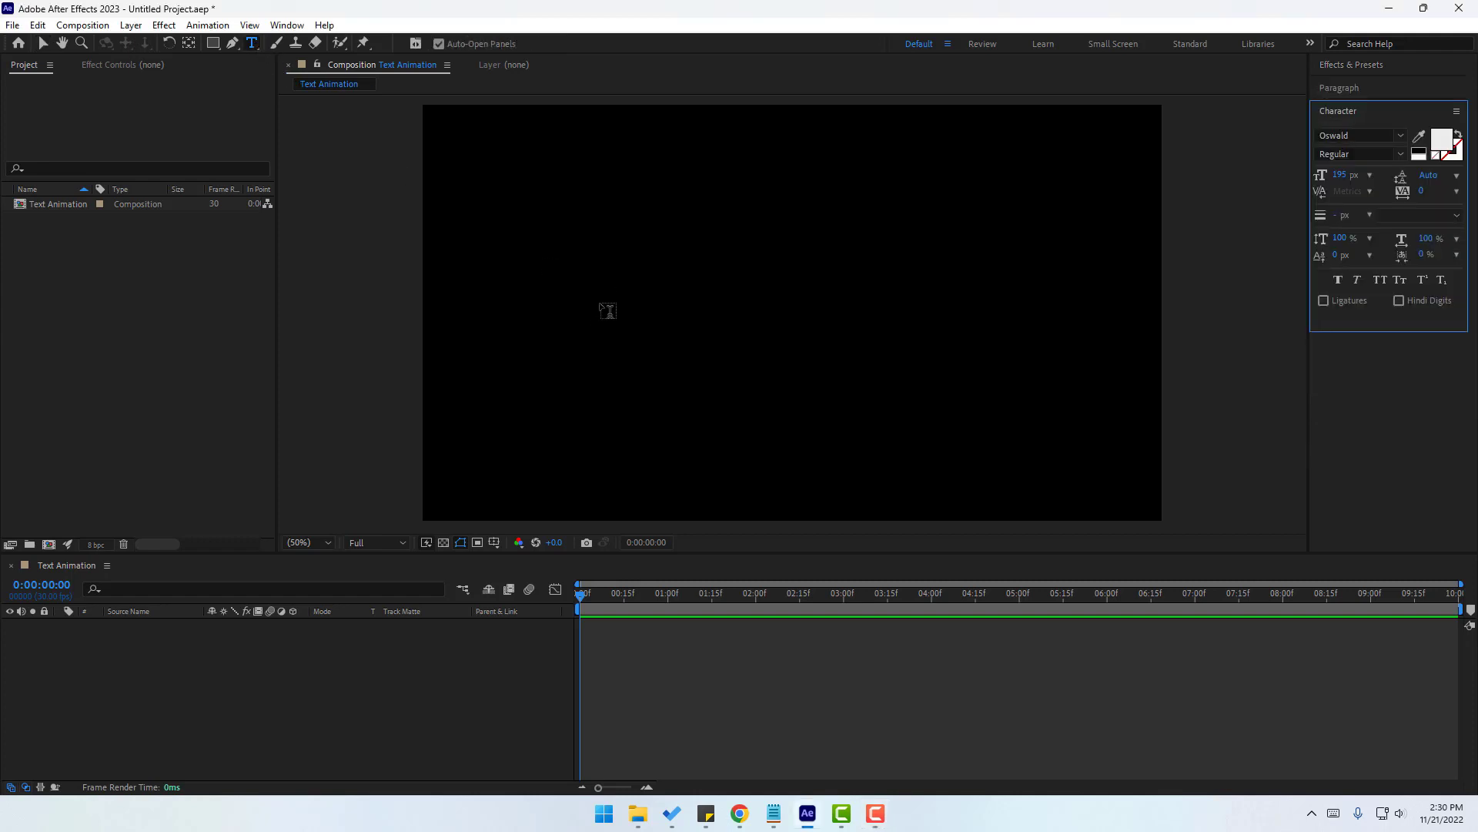
click(607, 311)
text(Motionm)
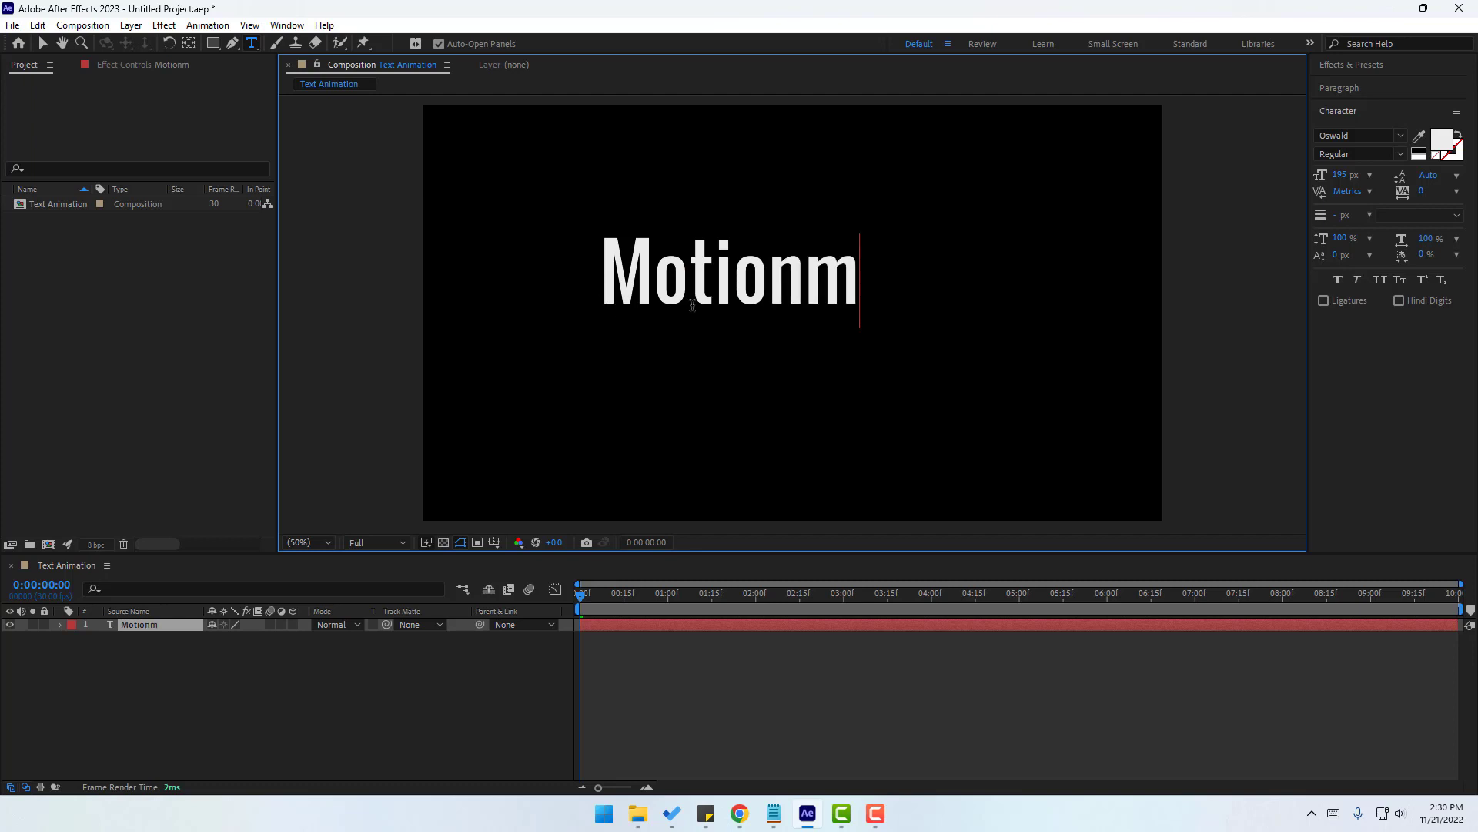
key(BackSpace)
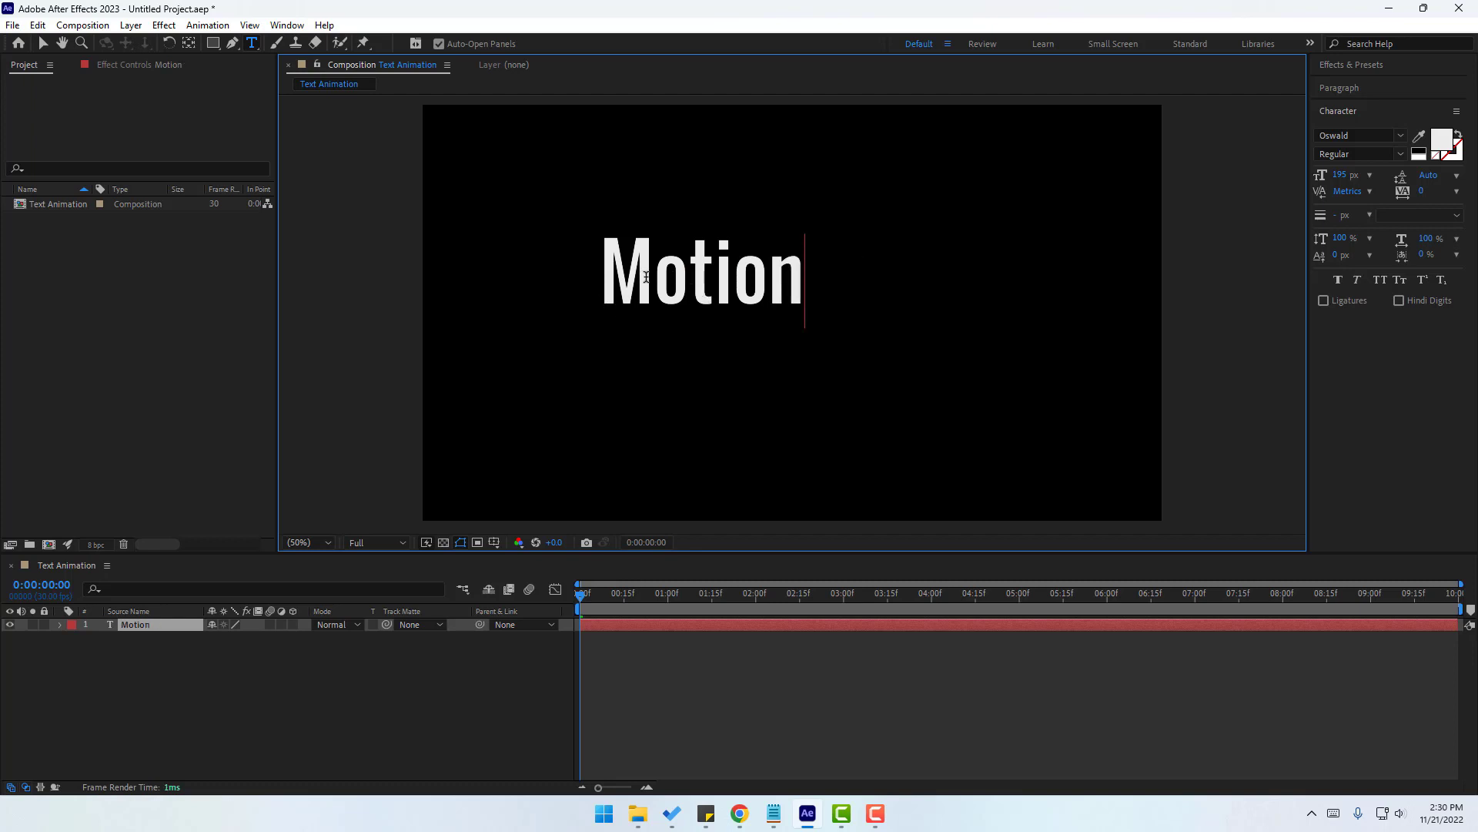
click(647, 277)
key(BackSpace)
text(m)
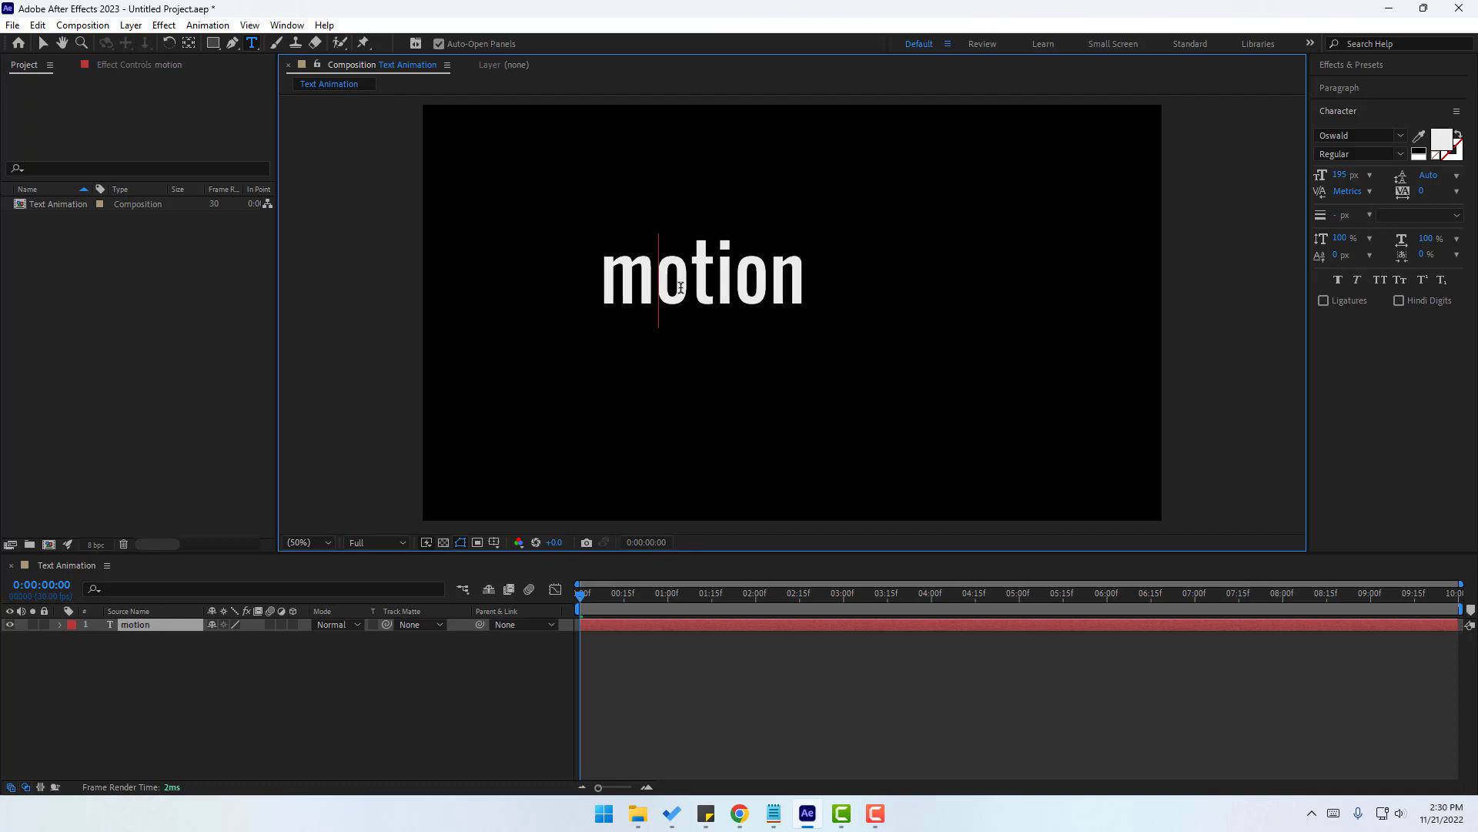
Center the anchor point of the "motion" text and move the text near the middle of the composition.
click(43, 44)
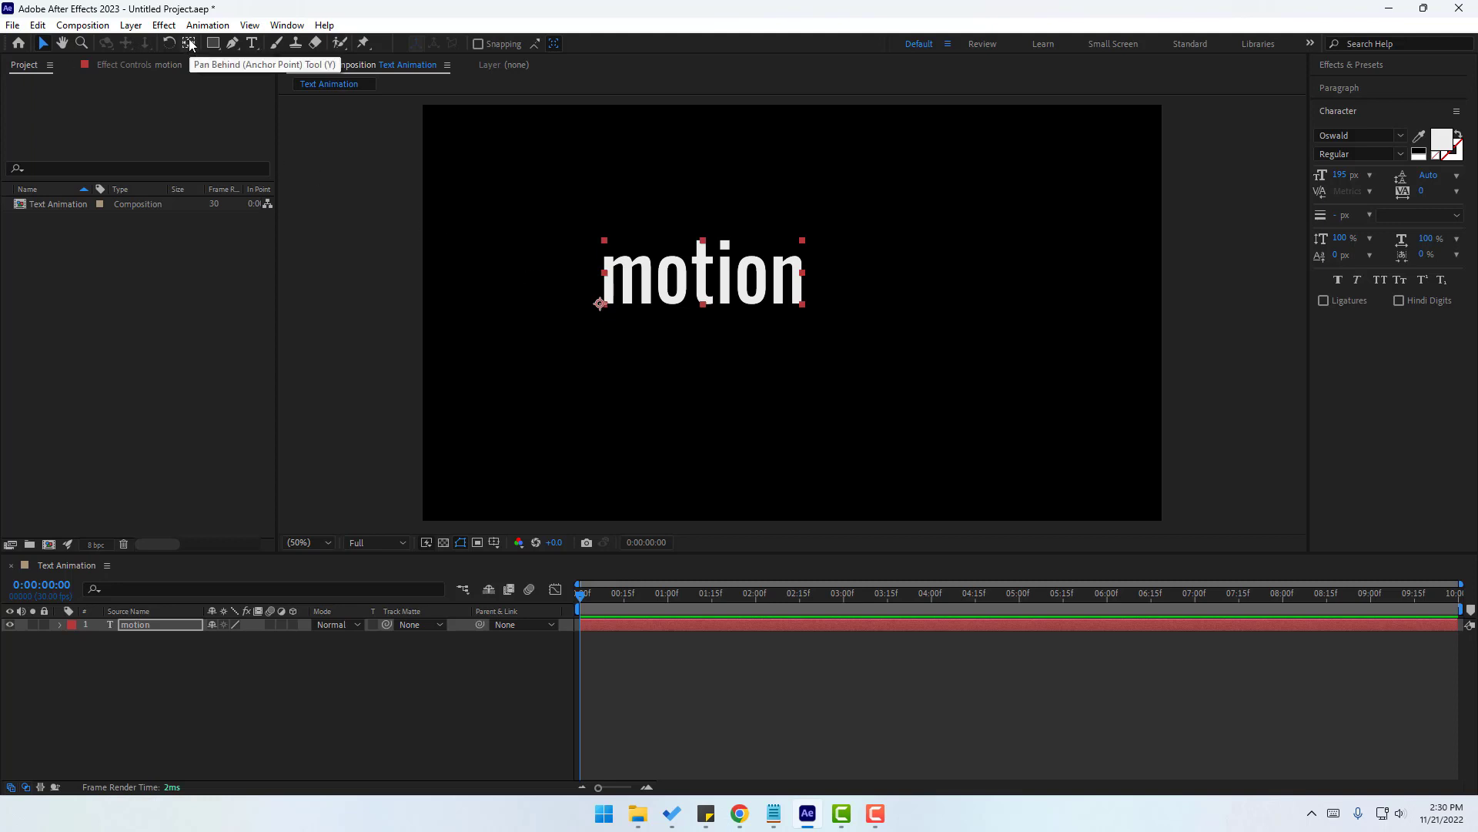
key(ctrl+alt+Home)
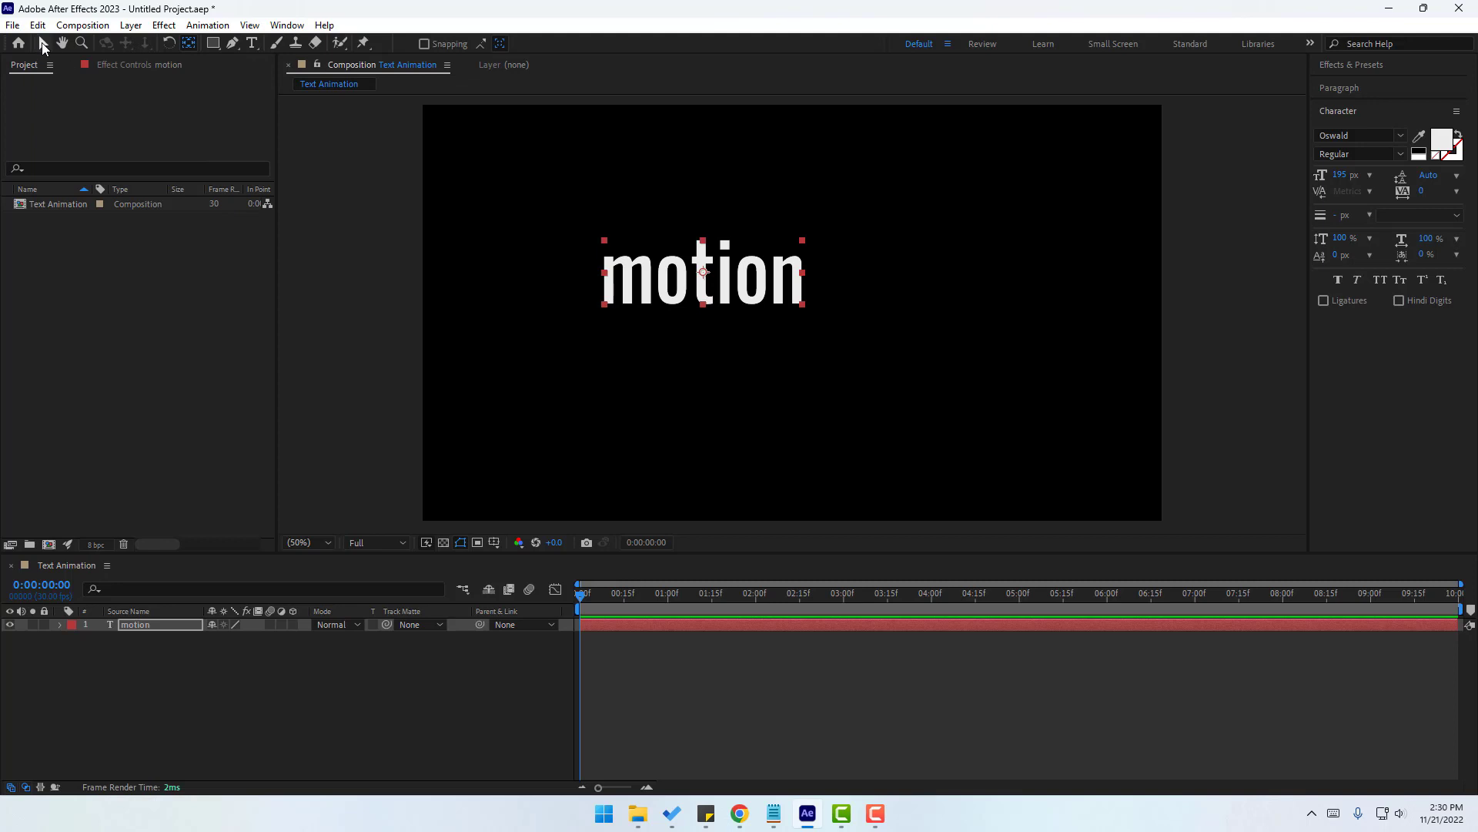
drag(751, 293, 828, 317)
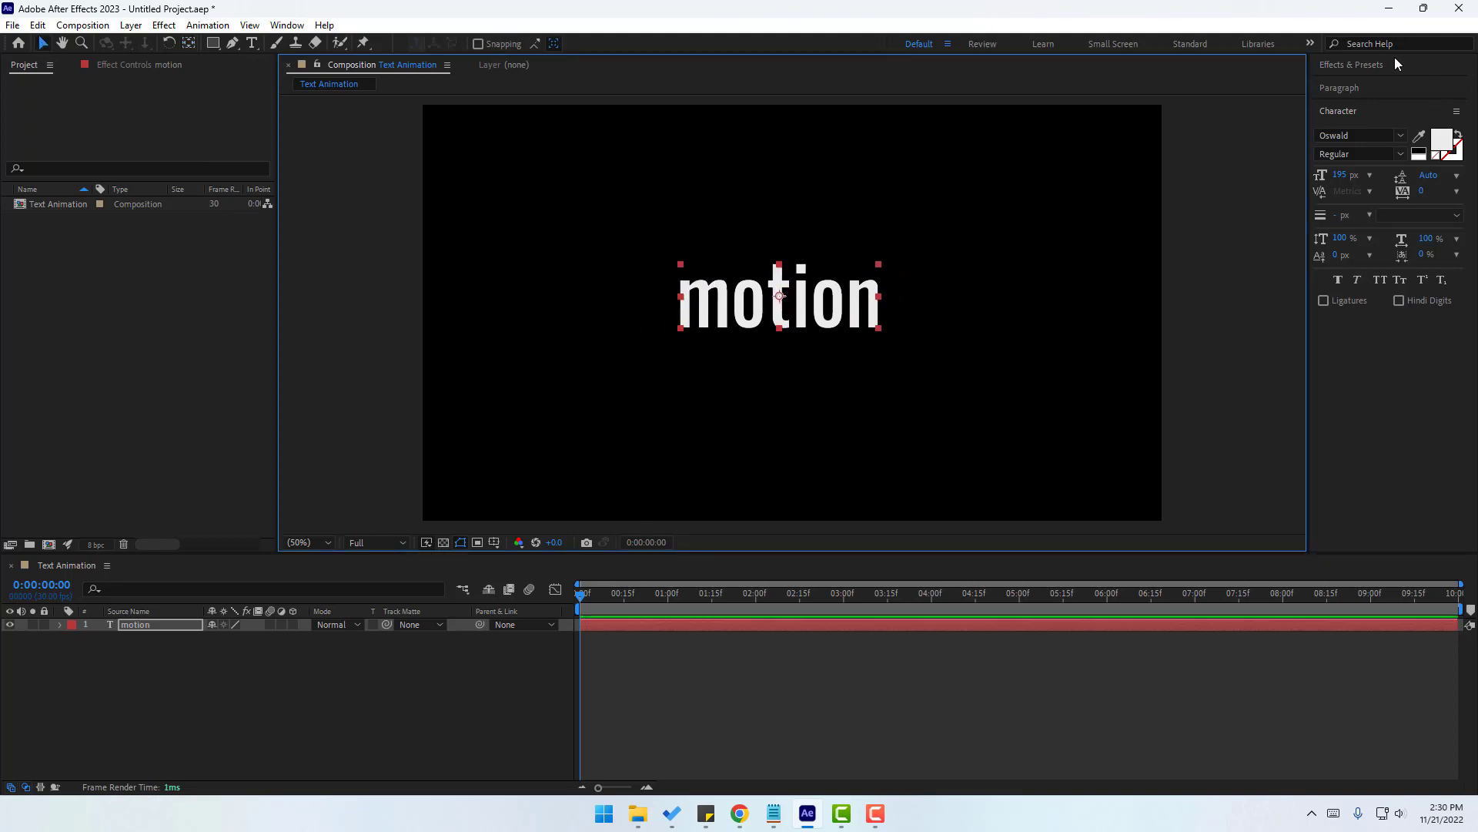
Show the Organic presets inside the Text category of the Animation Presets.
click(1376, 65)
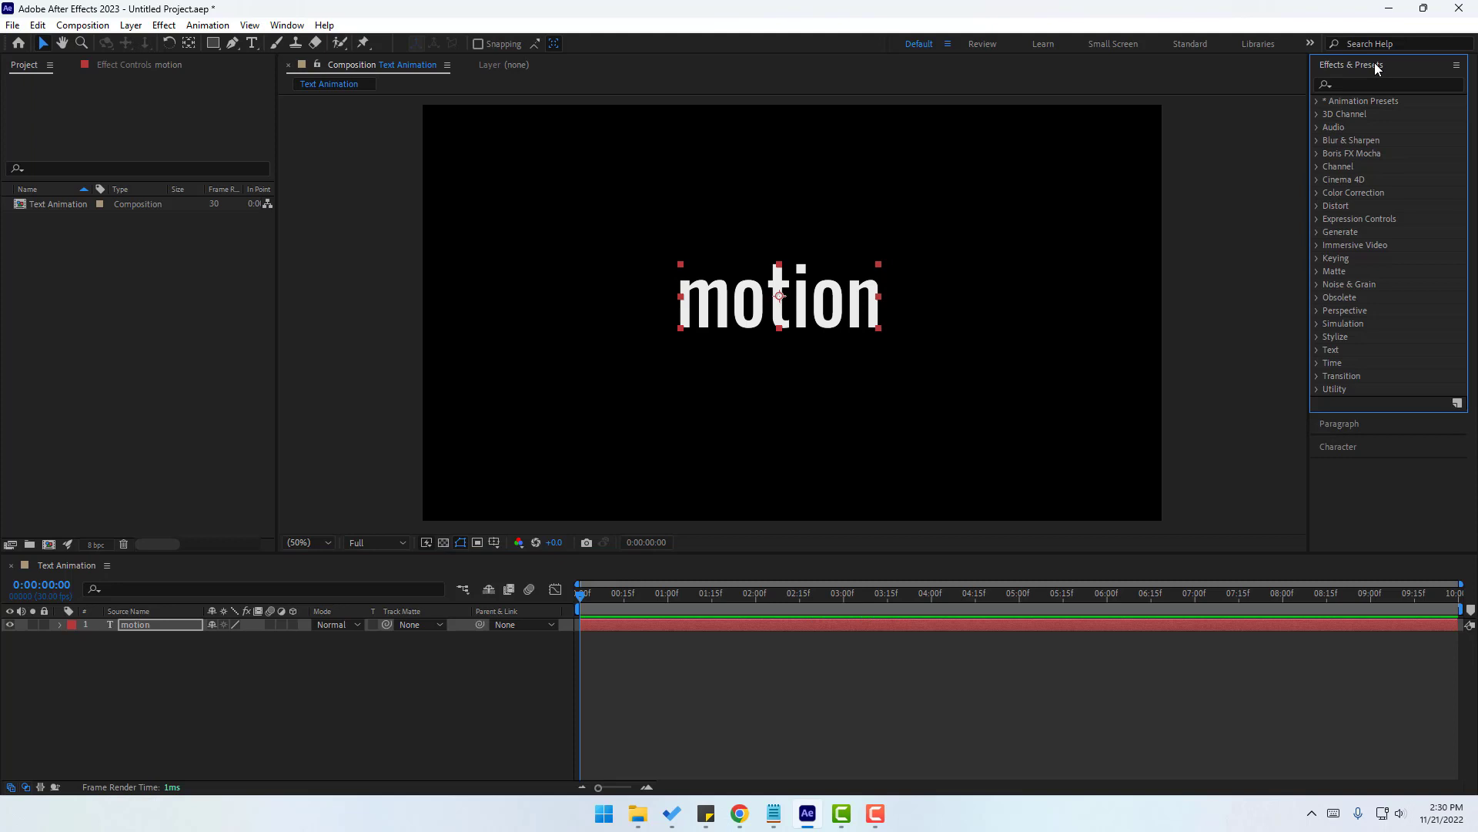
click(1316, 101)
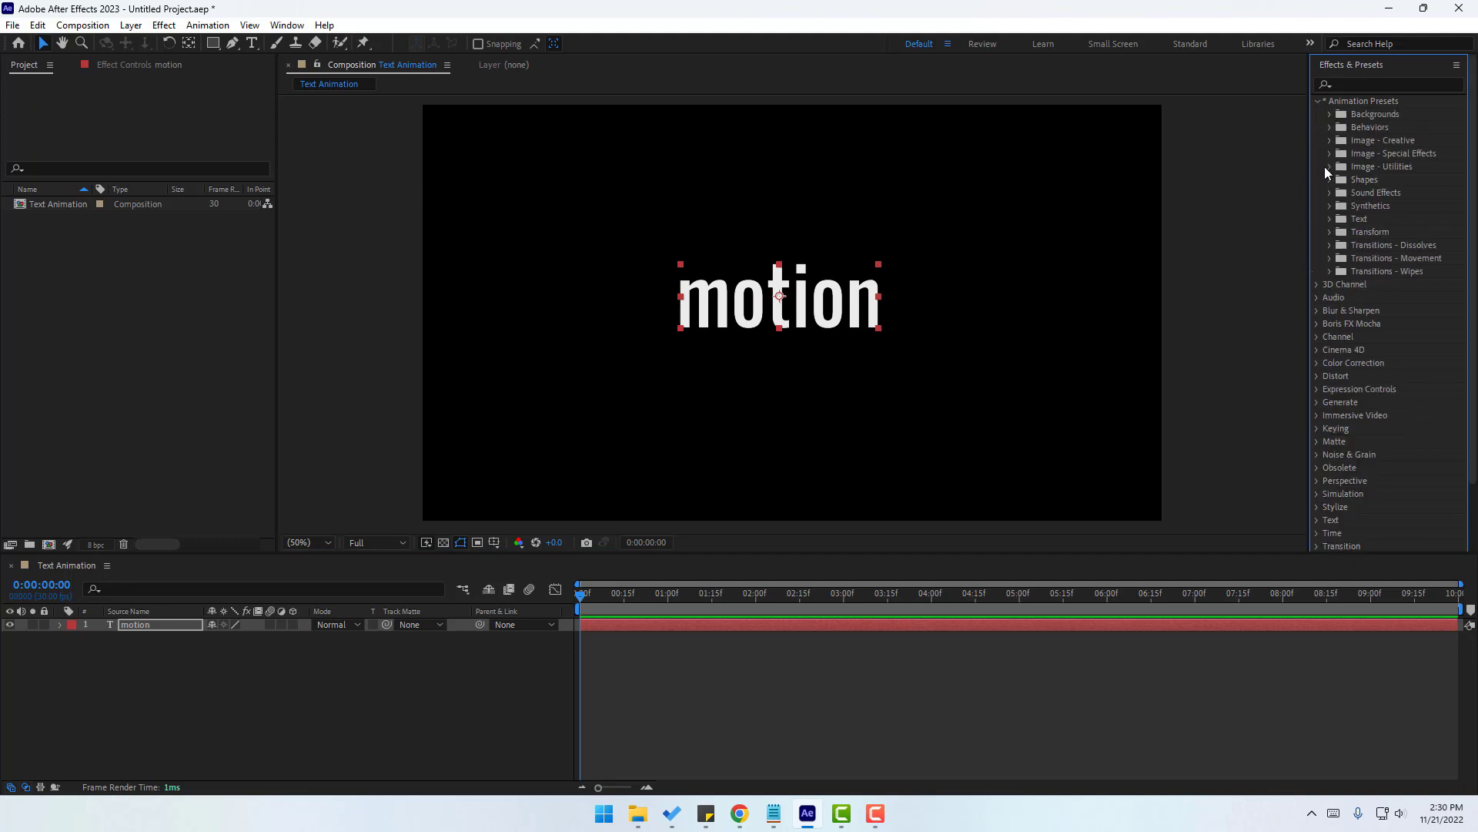
click(1330, 220)
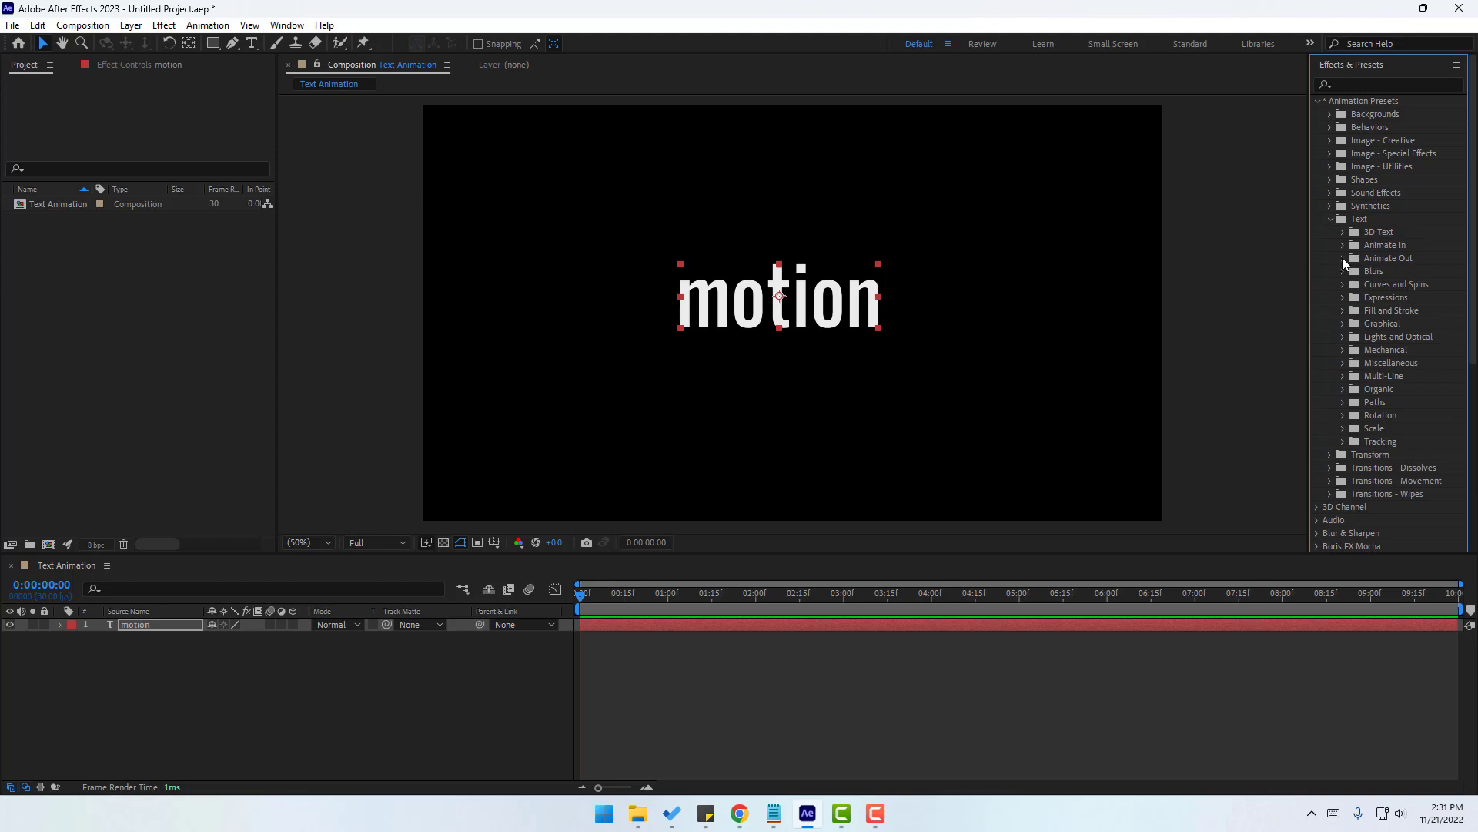
click(1343, 389)
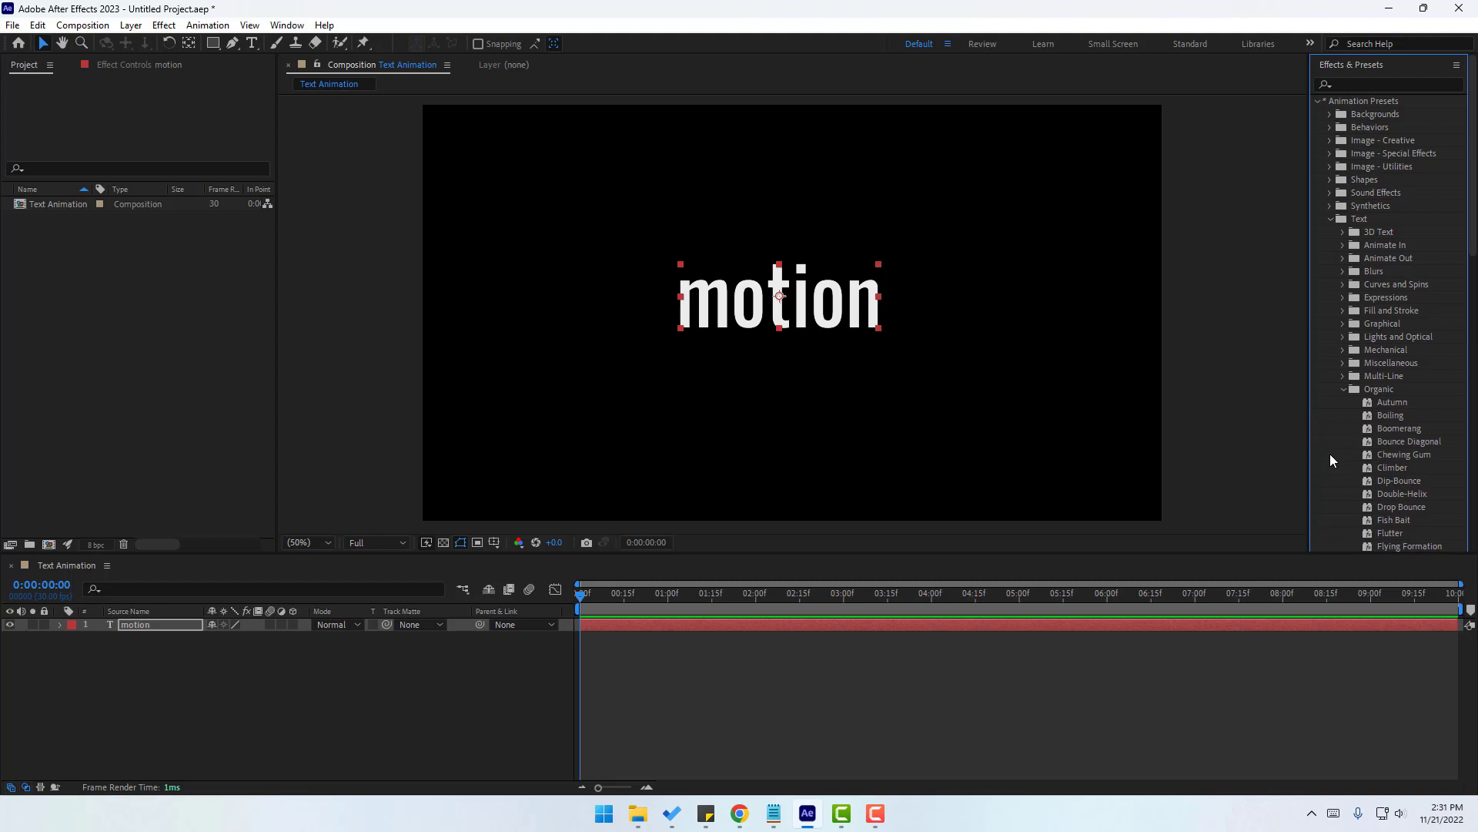
Try the Boiling preset on the "motion" text with a preview, and undo it.
drag(1384, 417, 855, 304)
click(660, 656)
key(space)
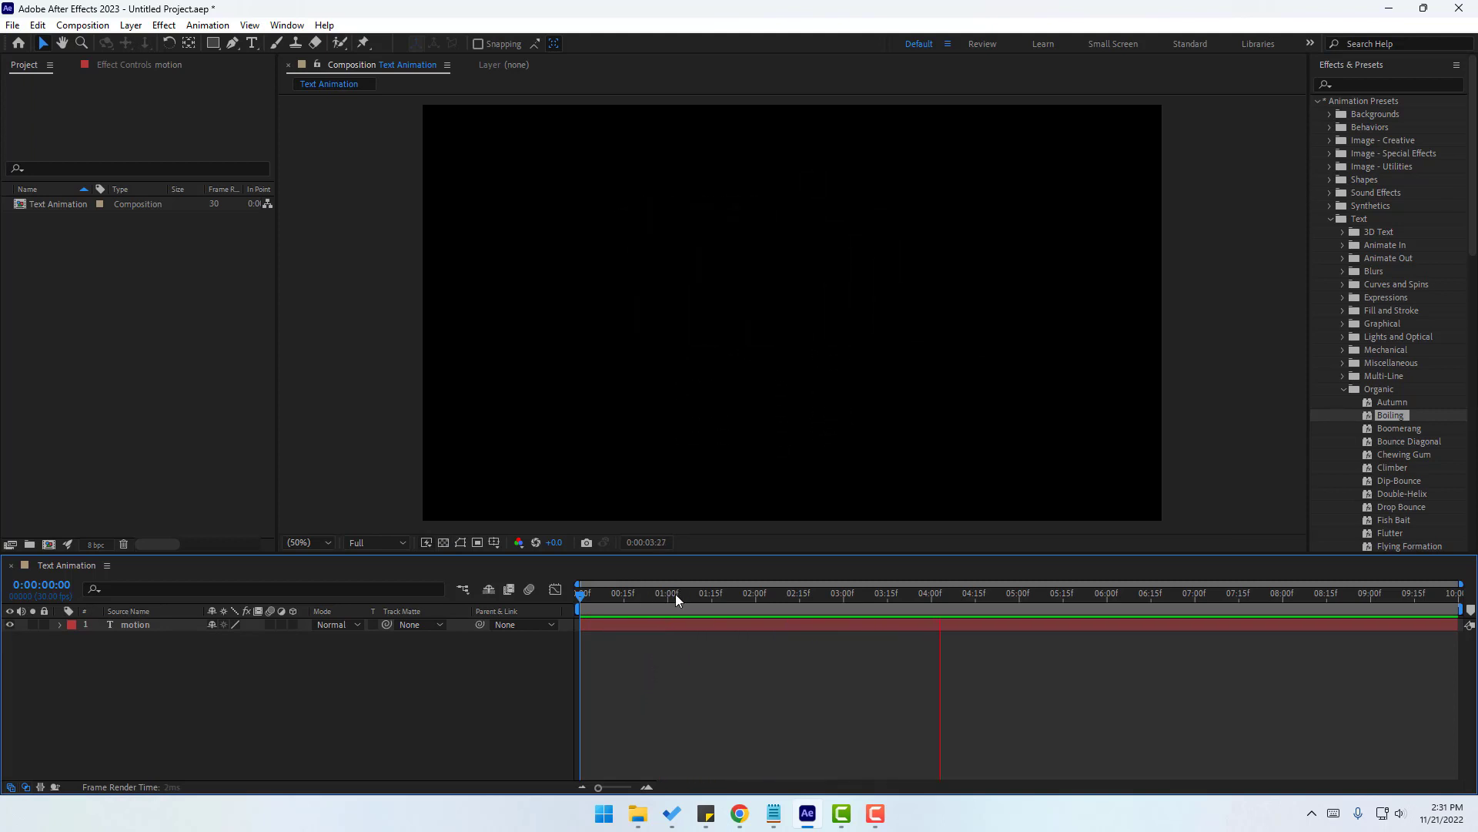
key(space)
key(ctrl+z)
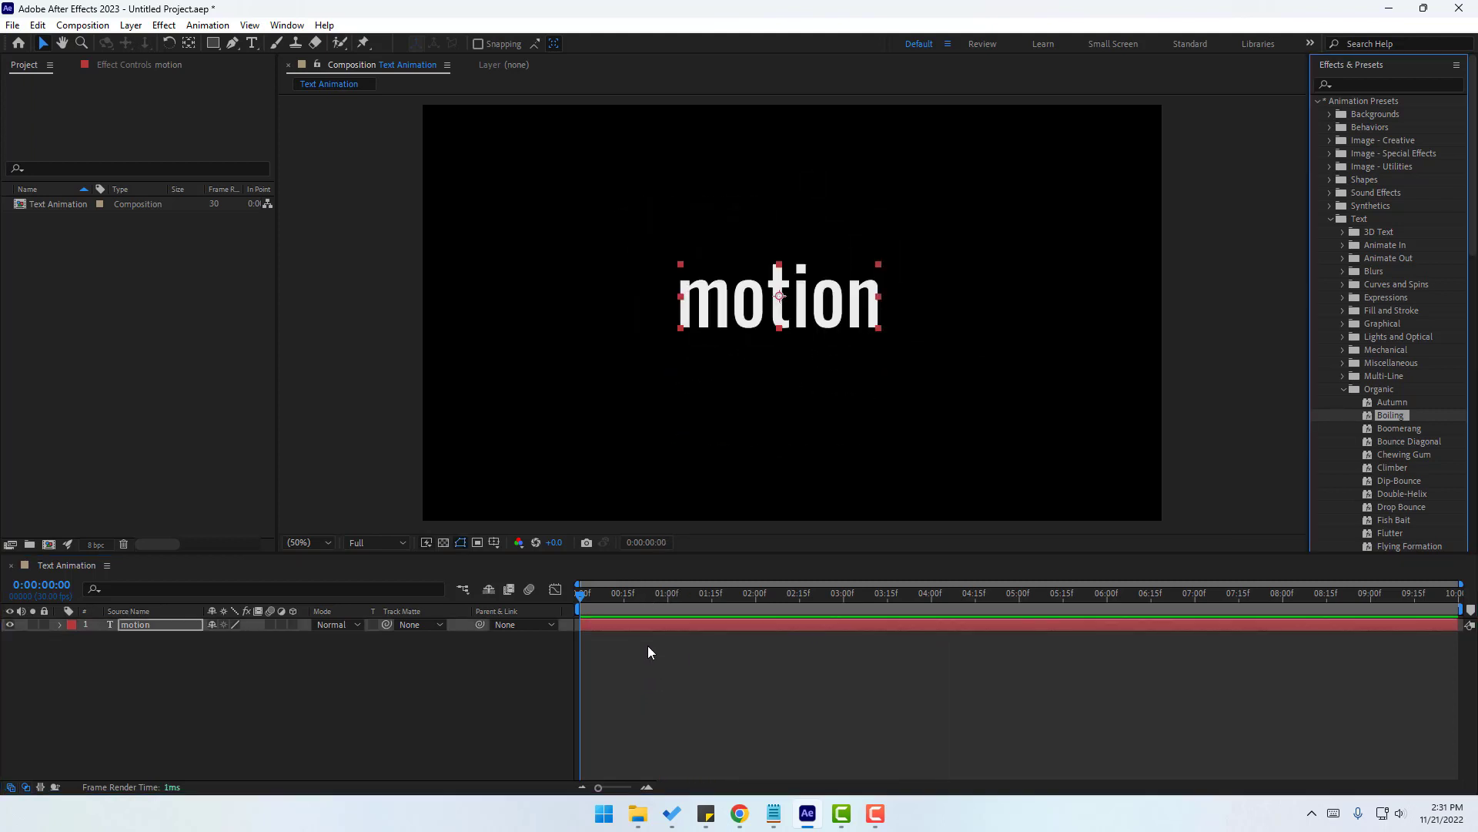
Try the Horsefly preset on the "motion" text with a preview, and undo it.
scroll(1385, 456, down, 4)
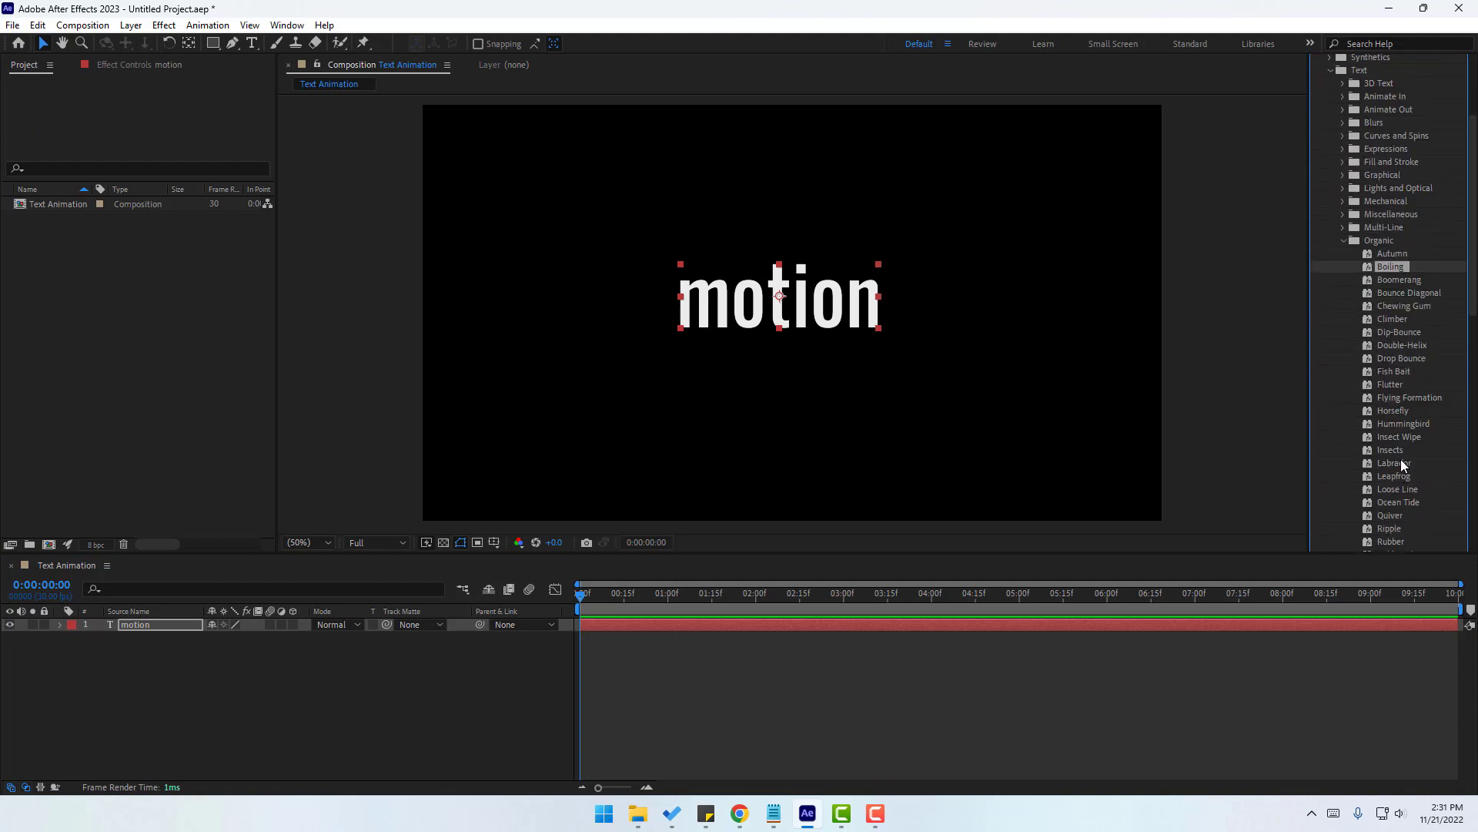
drag(1393, 410, 720, 404)
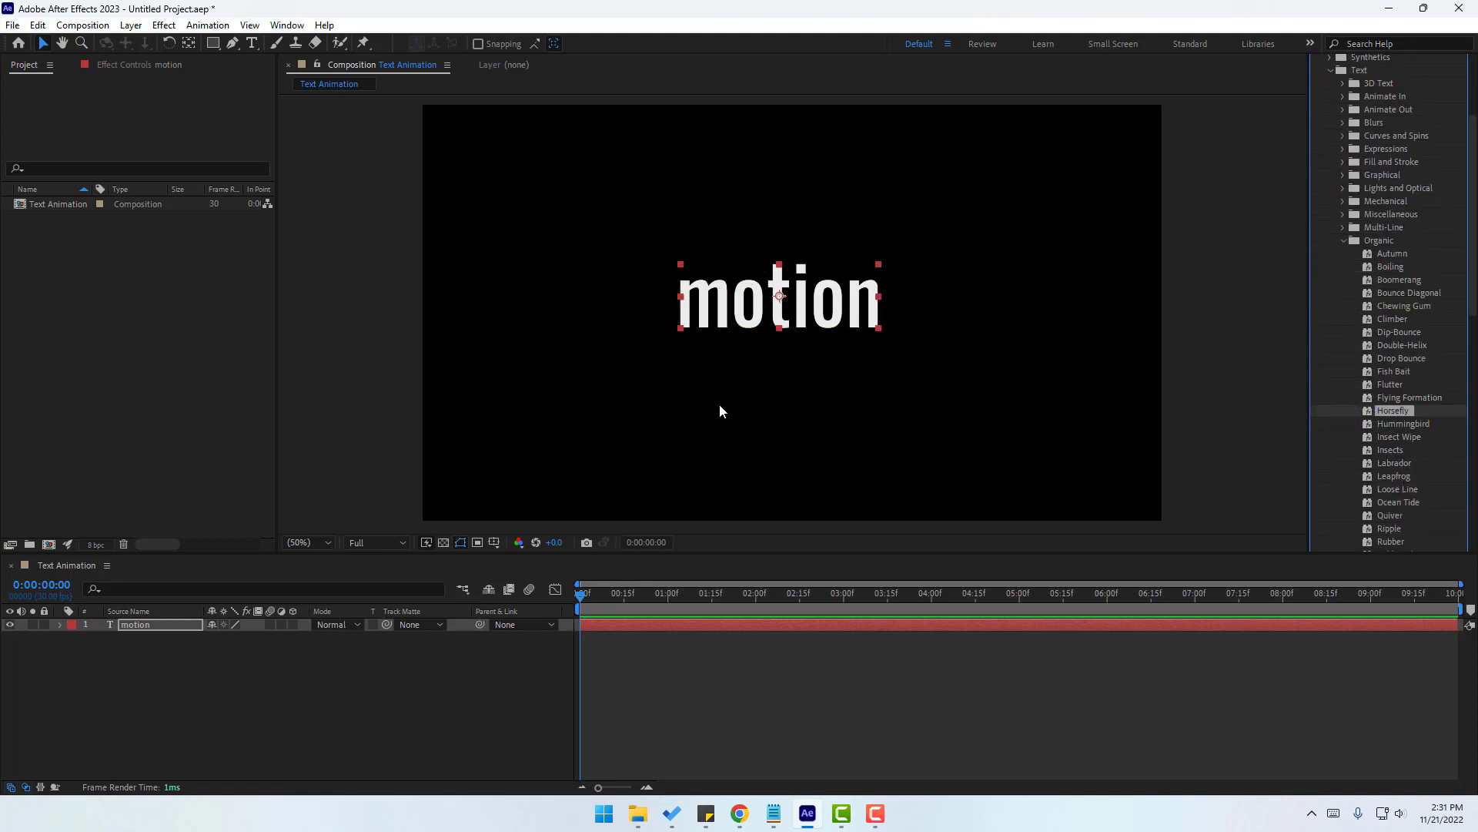
click(585, 599)
key(space)
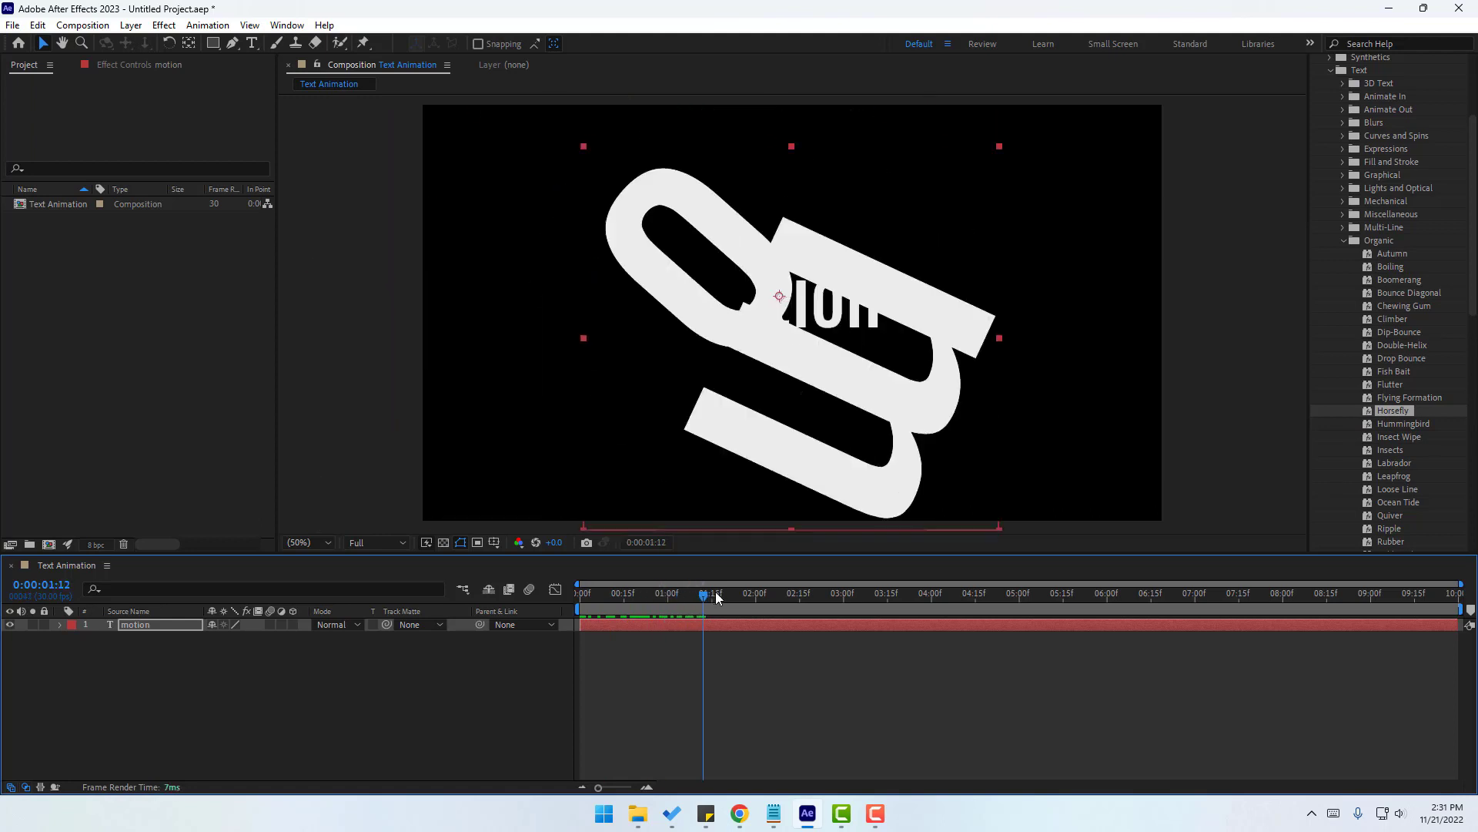
key(space)
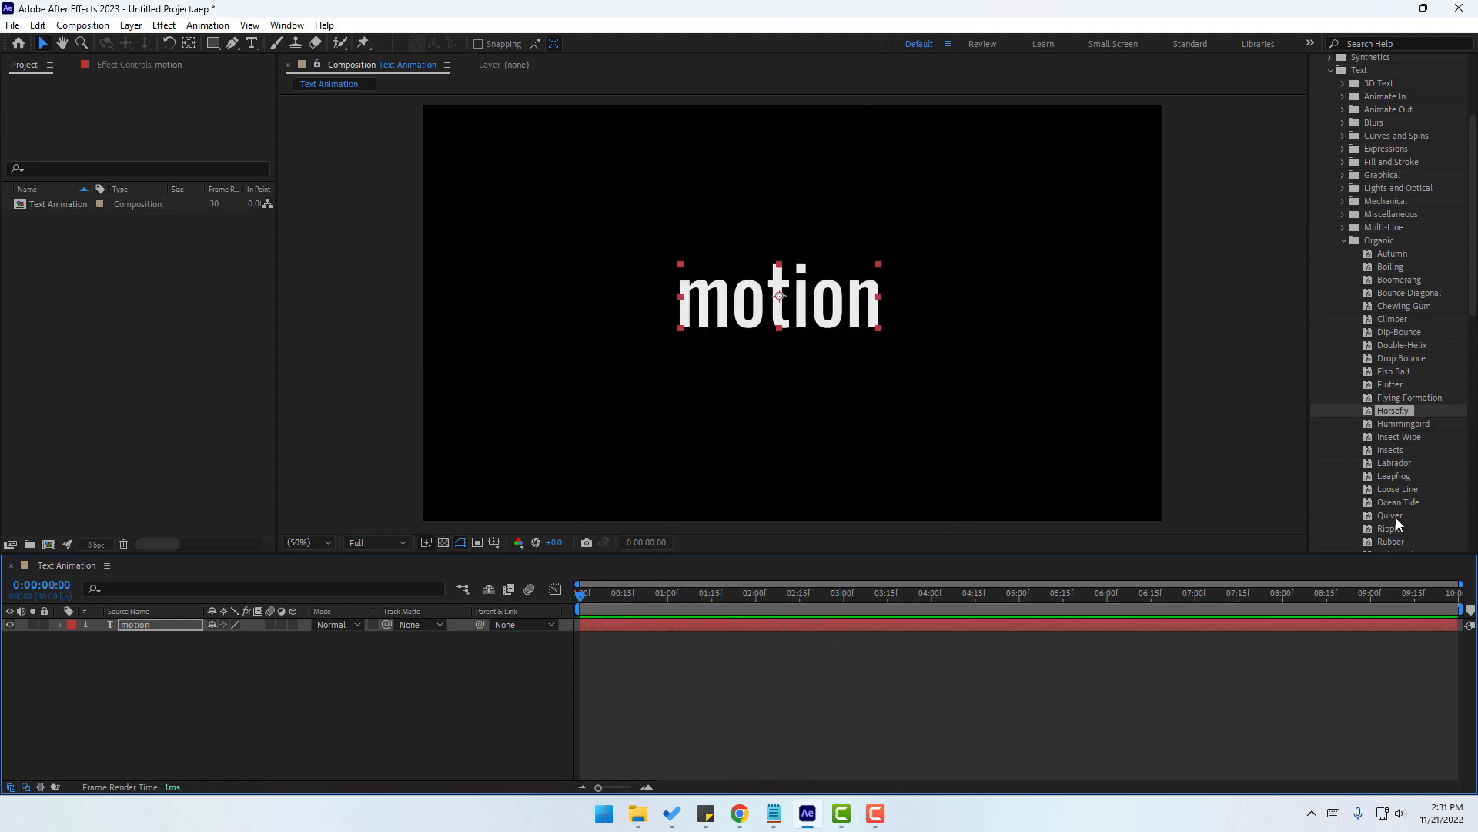
Try the Ocean Tide preset on the "motion" text with a preview from the start, and undo it.
drag(1409, 505, 773, 316)
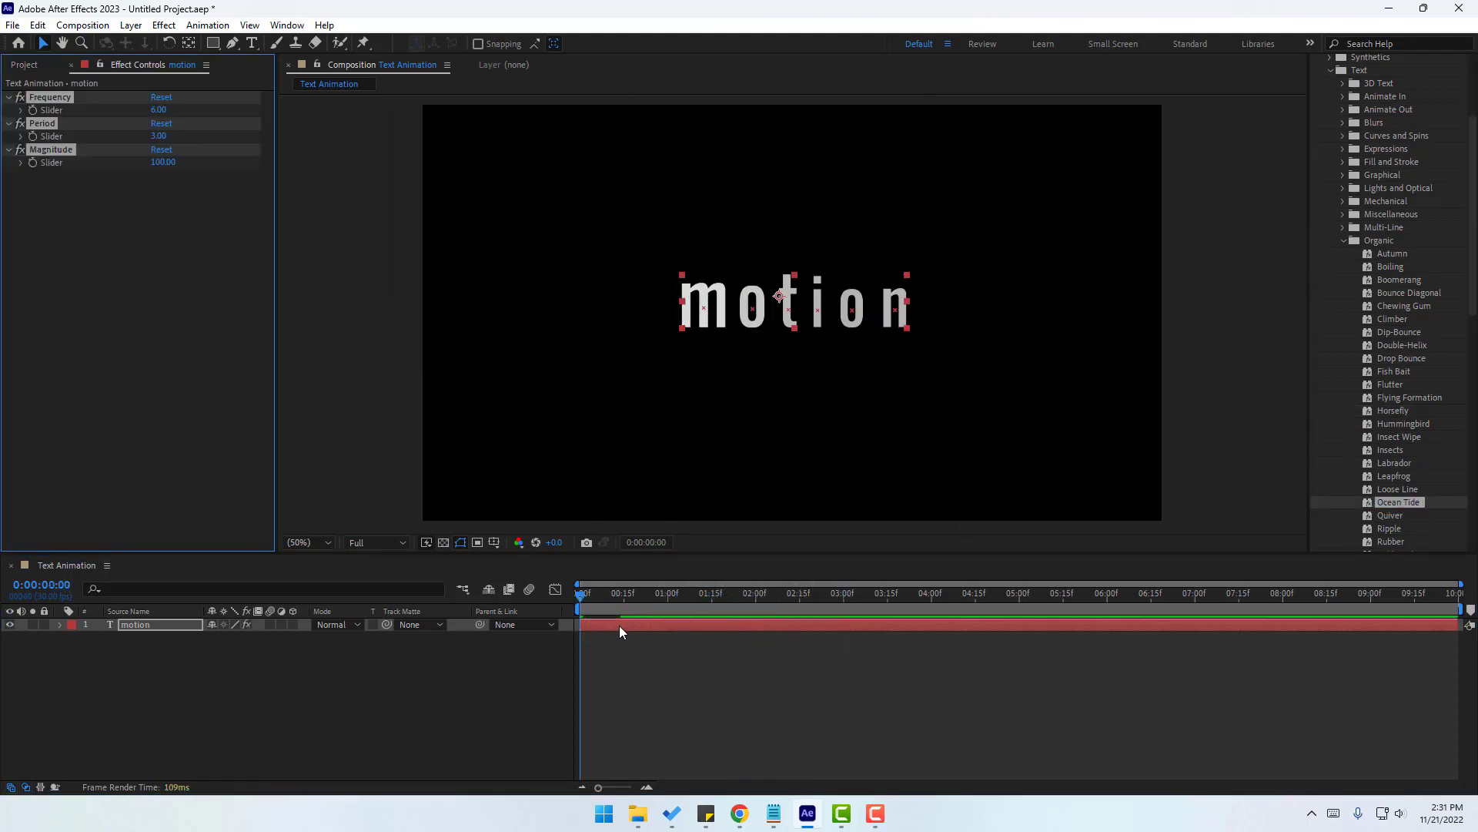
click(588, 599)
key(space)
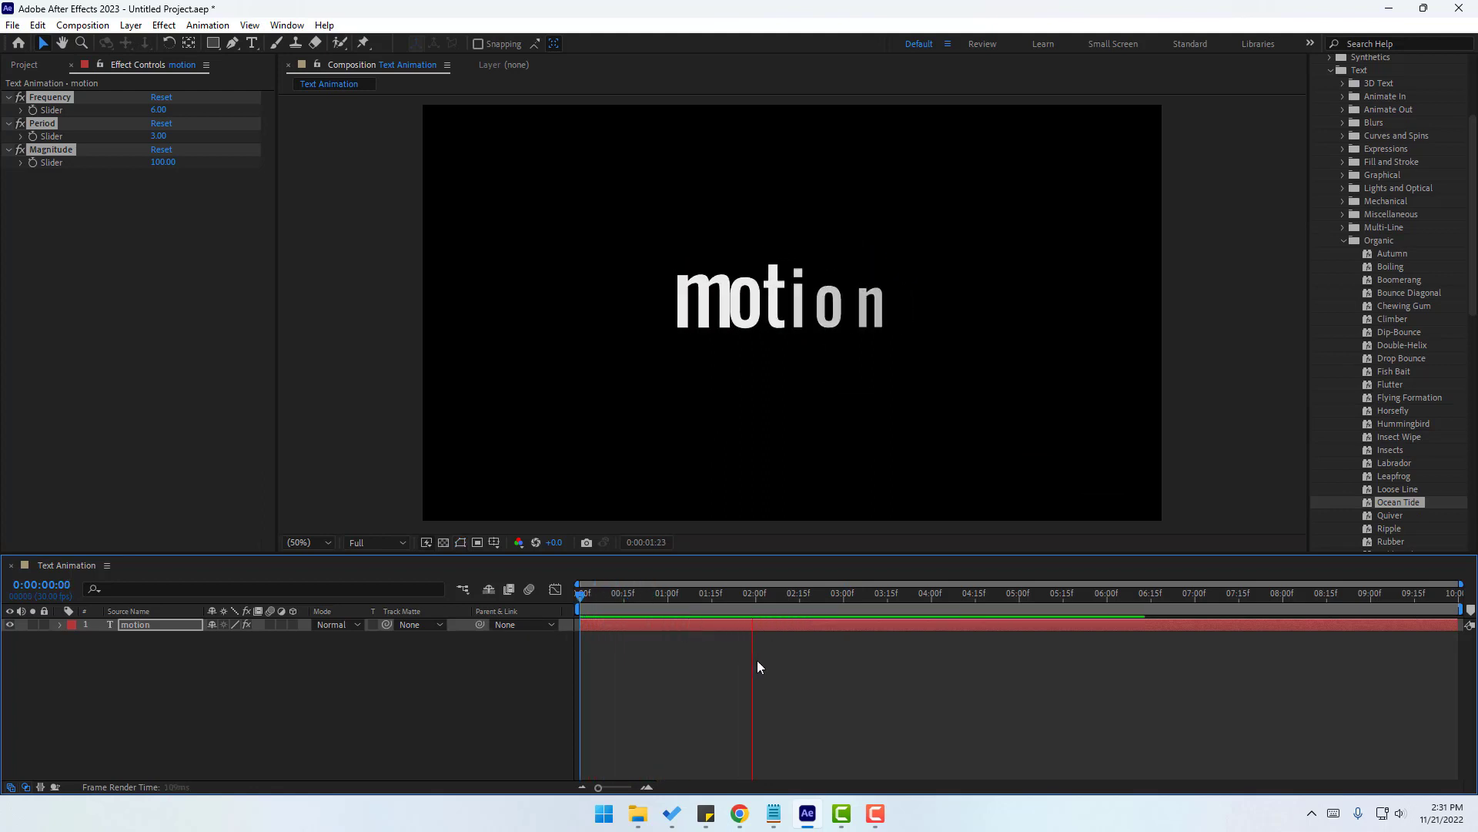
drag(595, 598, 570, 606)
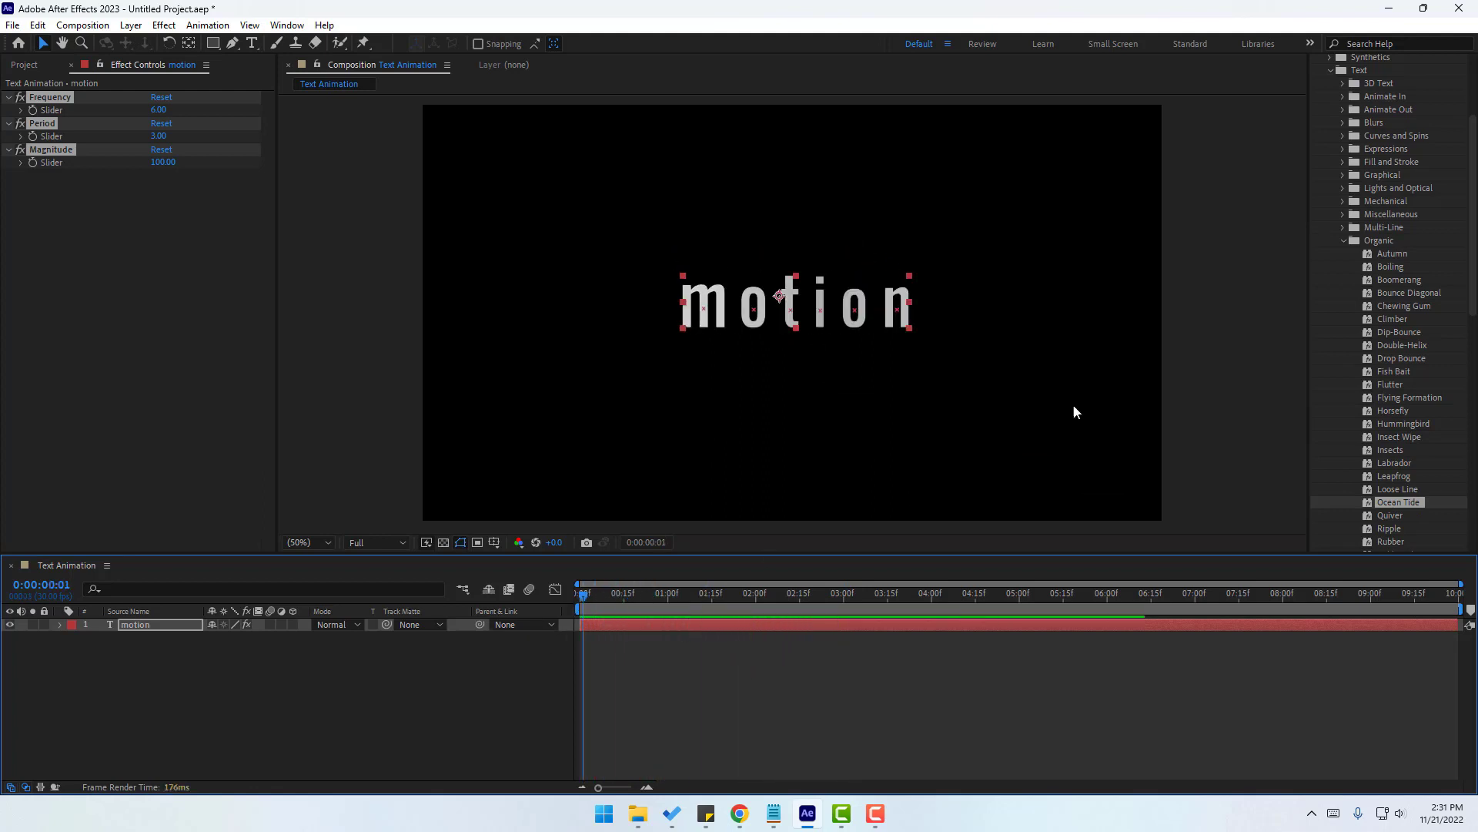
scroll(1419, 332, up, 3)
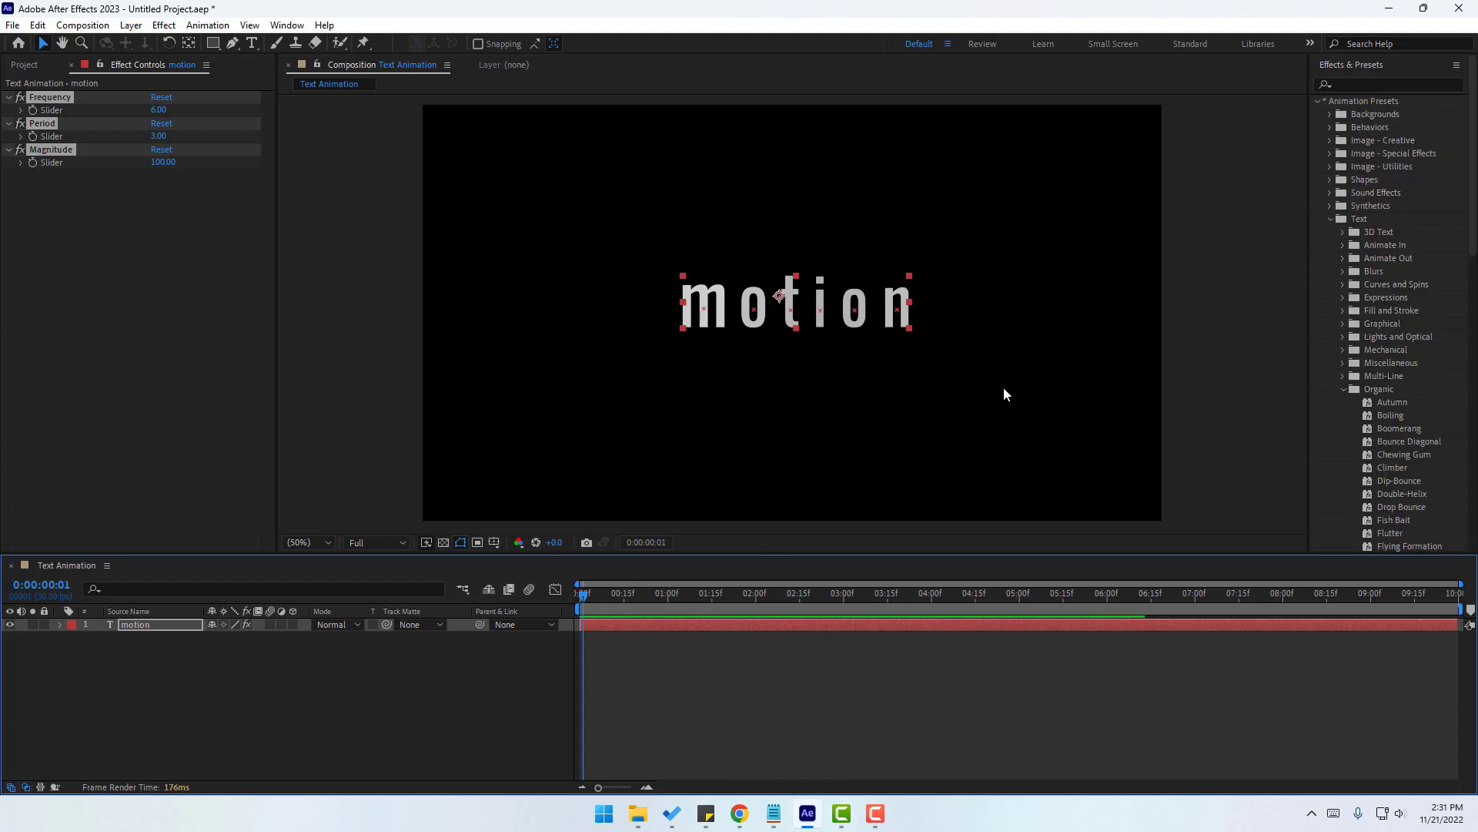
drag(585, 598, 572, 599)
key(ctrl+z)
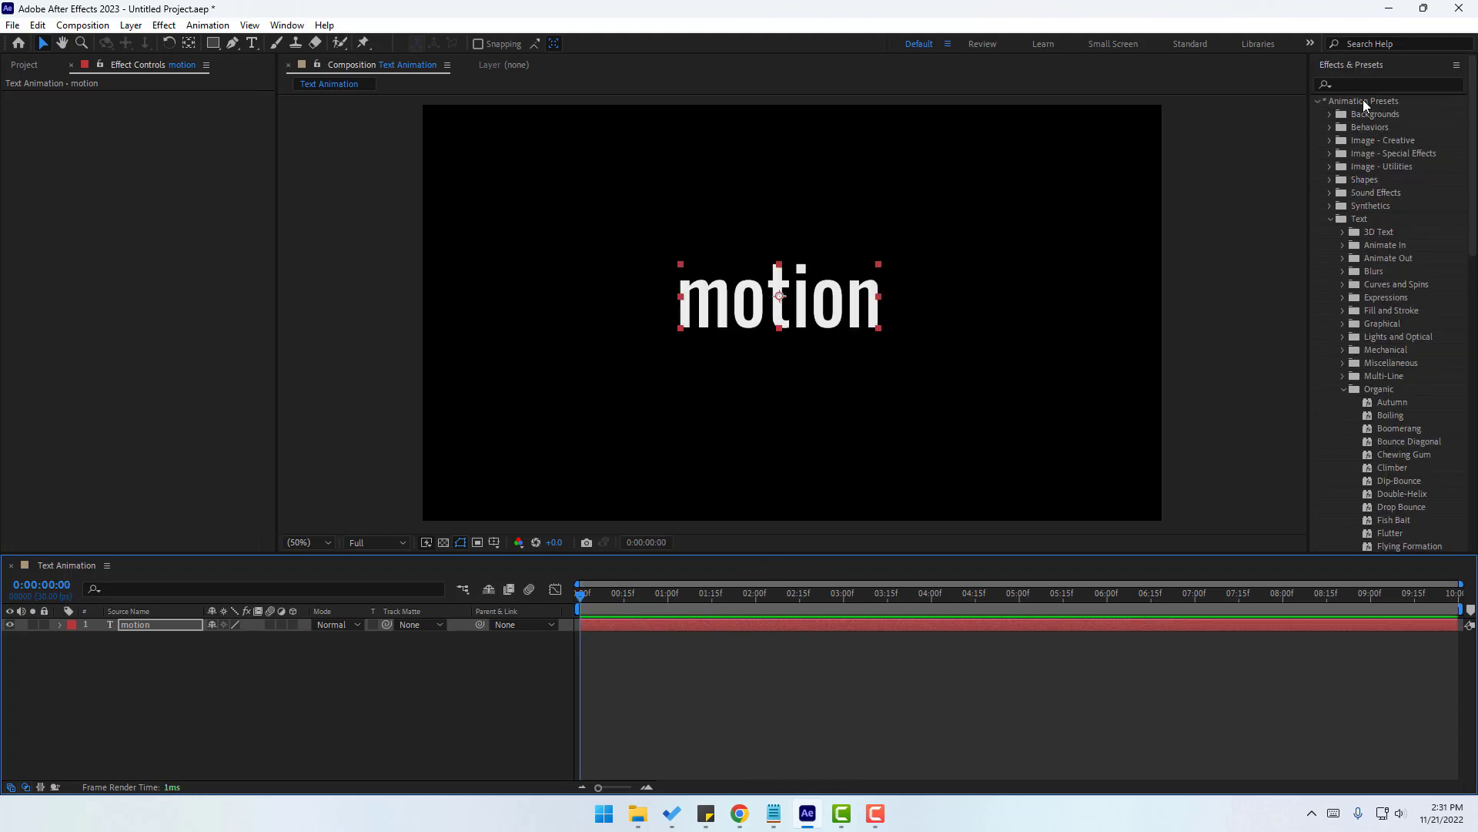
Search the presets for "slide", apply Slide and Pop In to the "motion" text and preview it.
click(1360, 83)
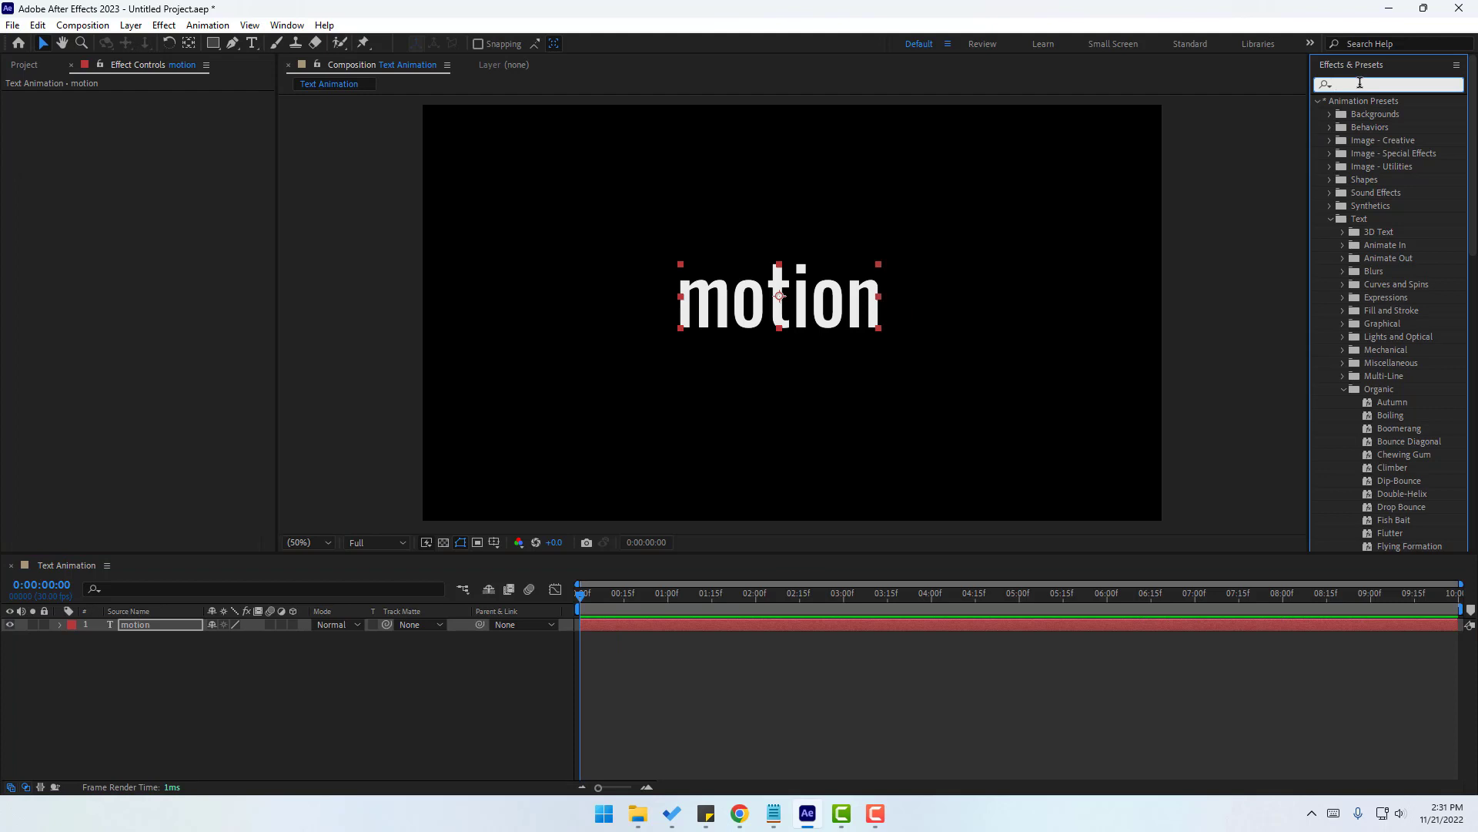
text(sli)
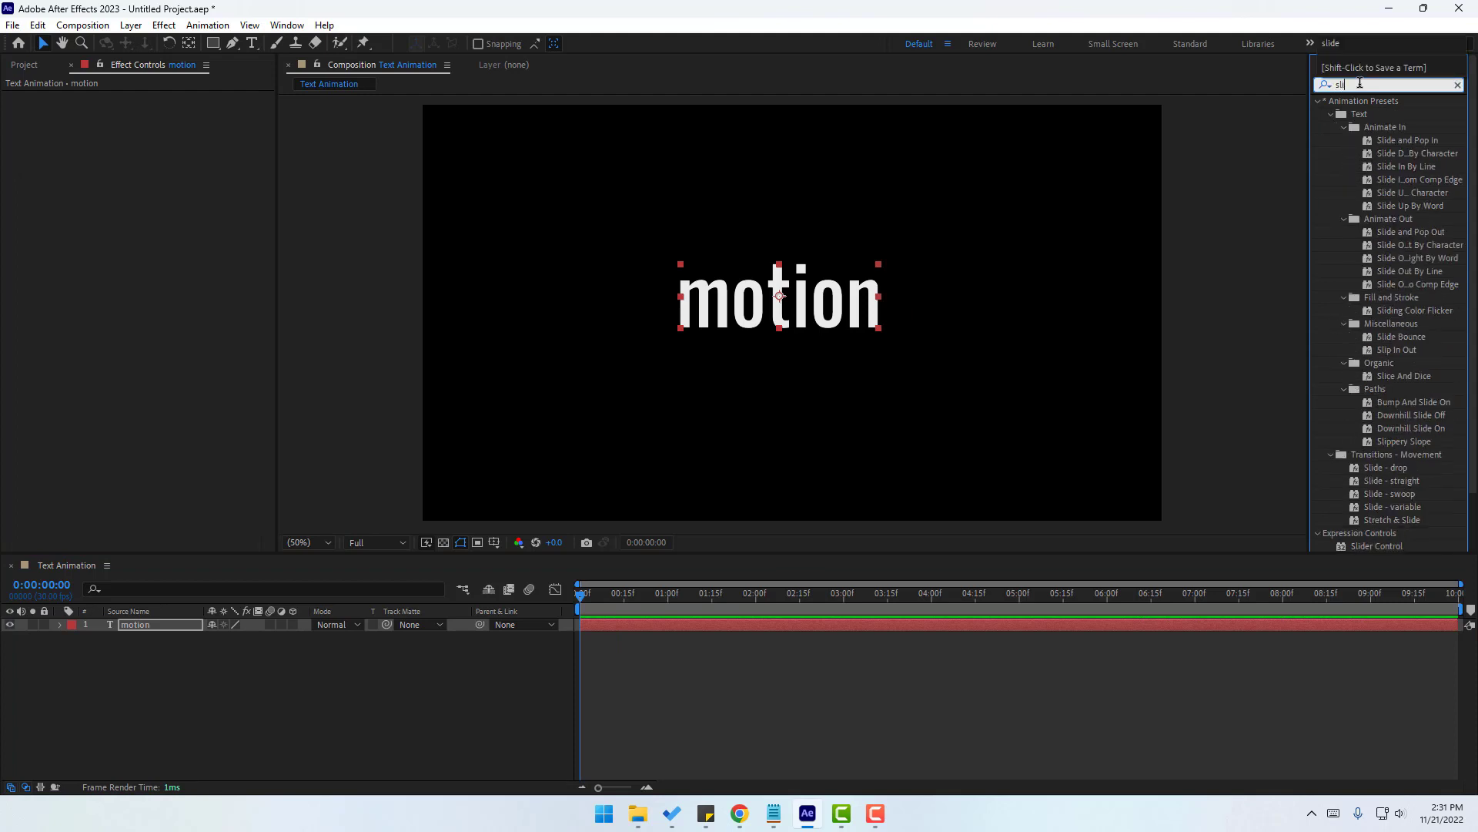
text(de)
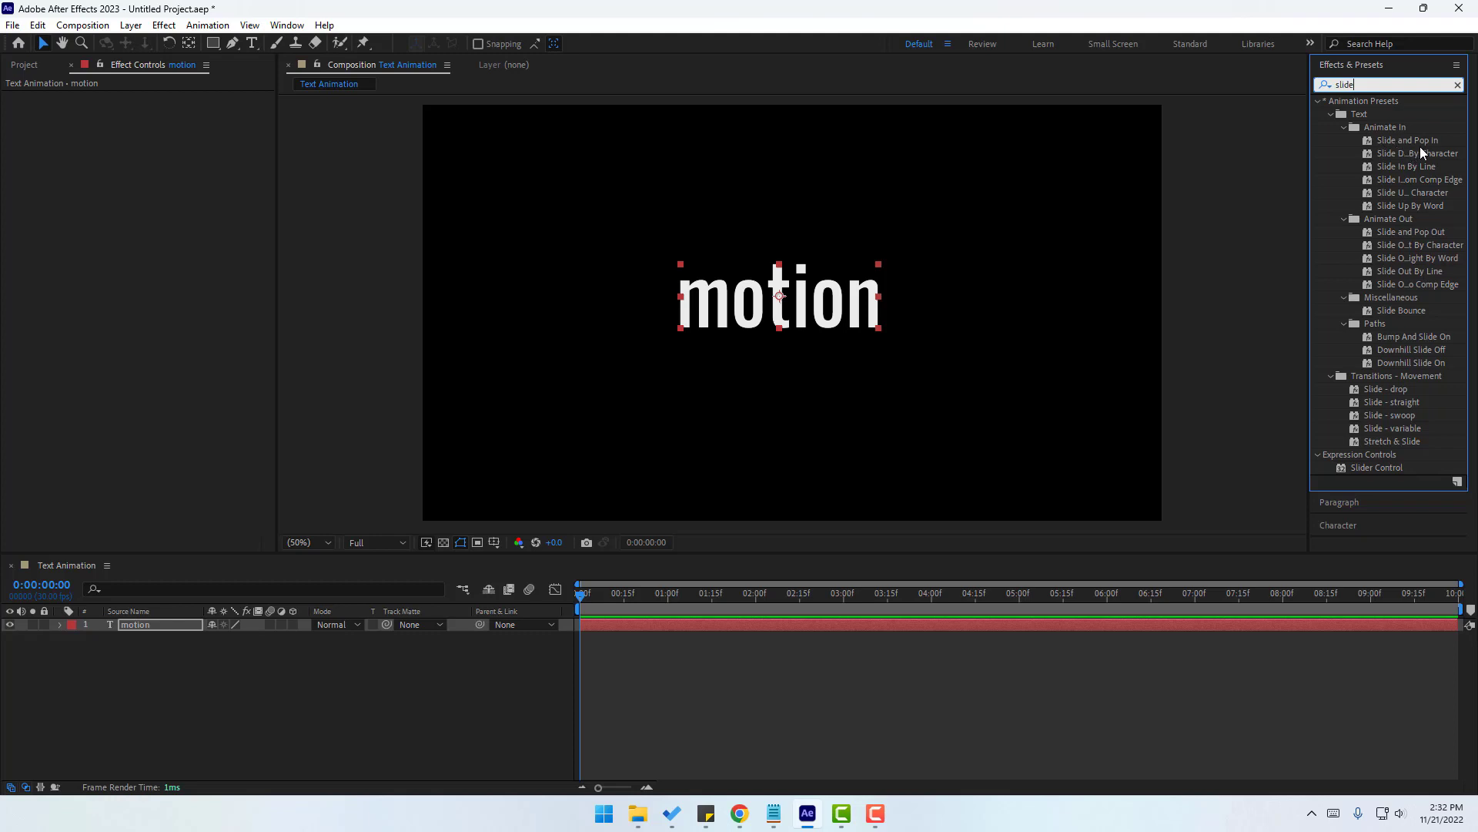
click(1381, 141)
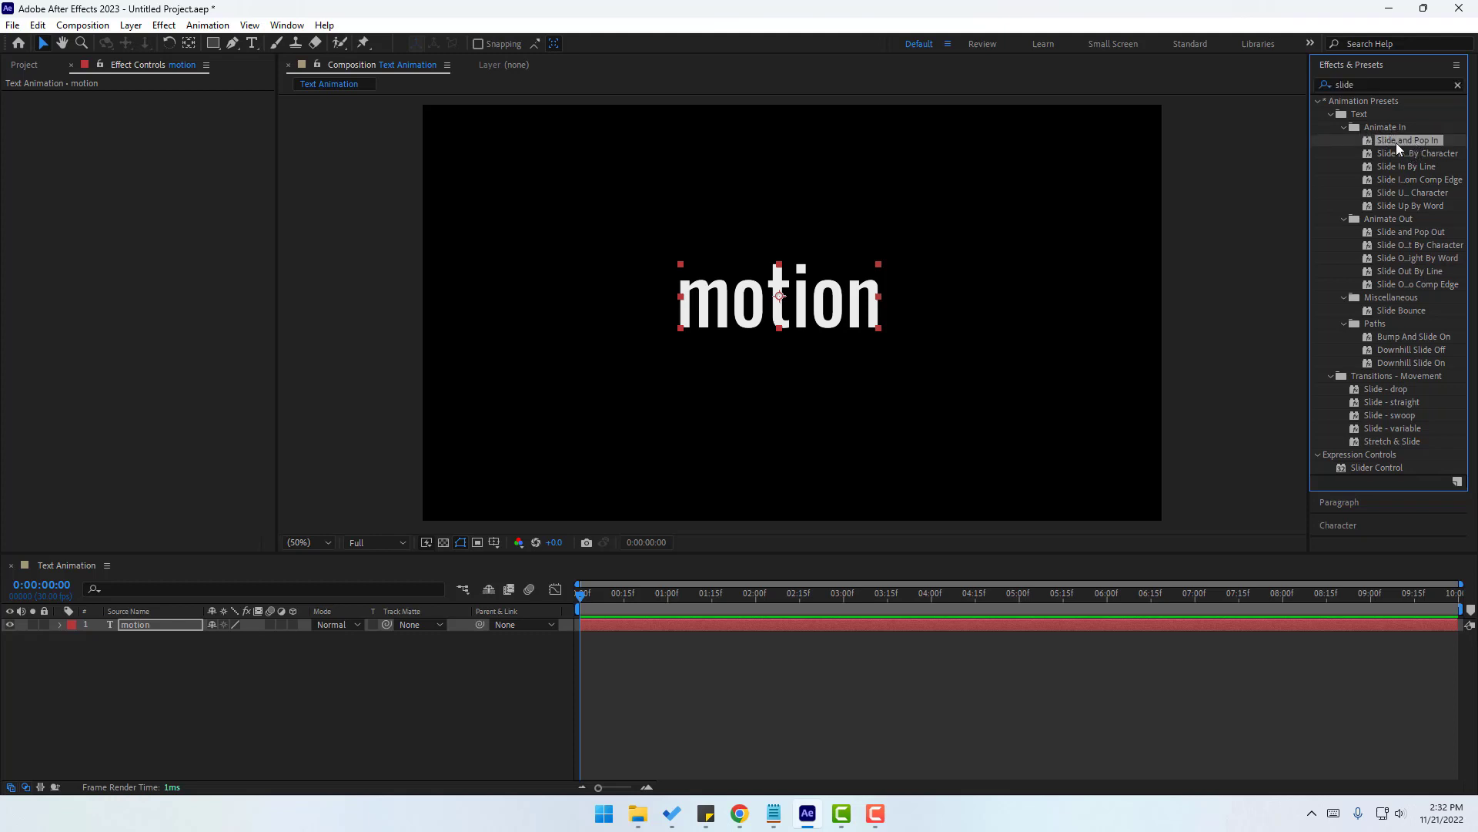
drag(1397, 142, 720, 344)
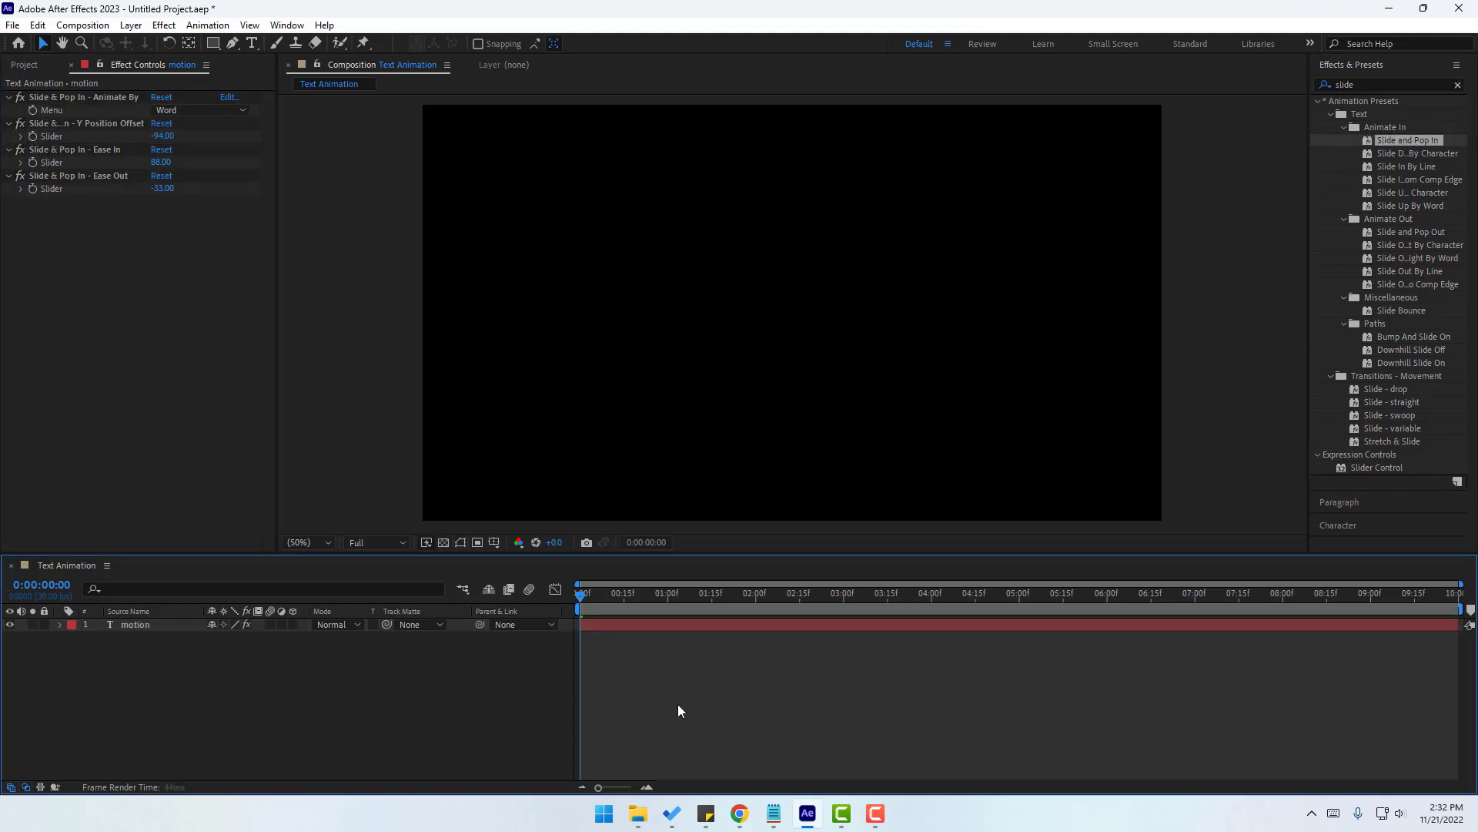
key(space)
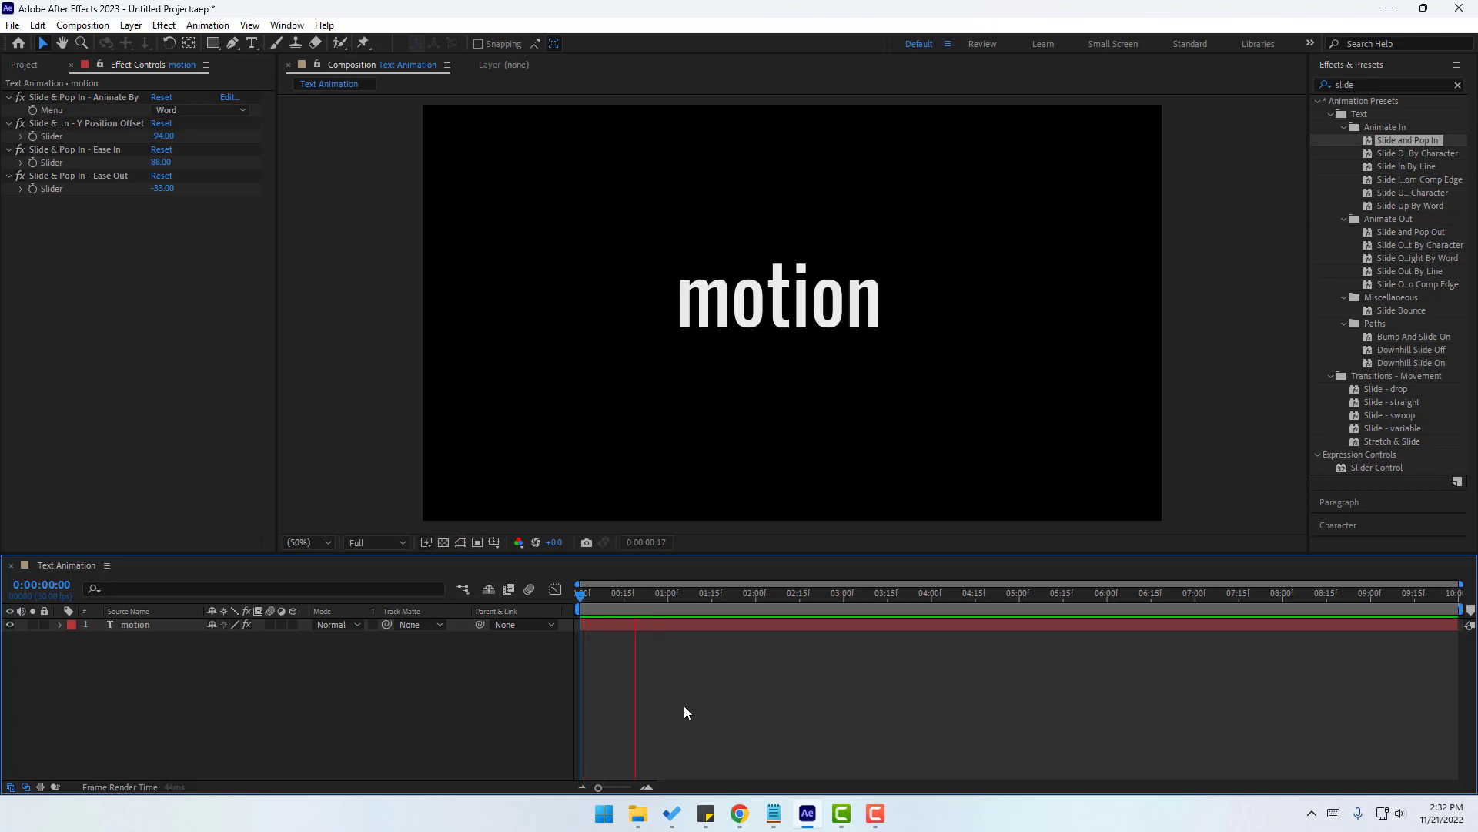
Duplicate the "motion" text layer at 0:00:00:26 and shift the copy horizontally until it sits just right of the original word.
drag(584, 596, 656, 604)
click(751, 320)
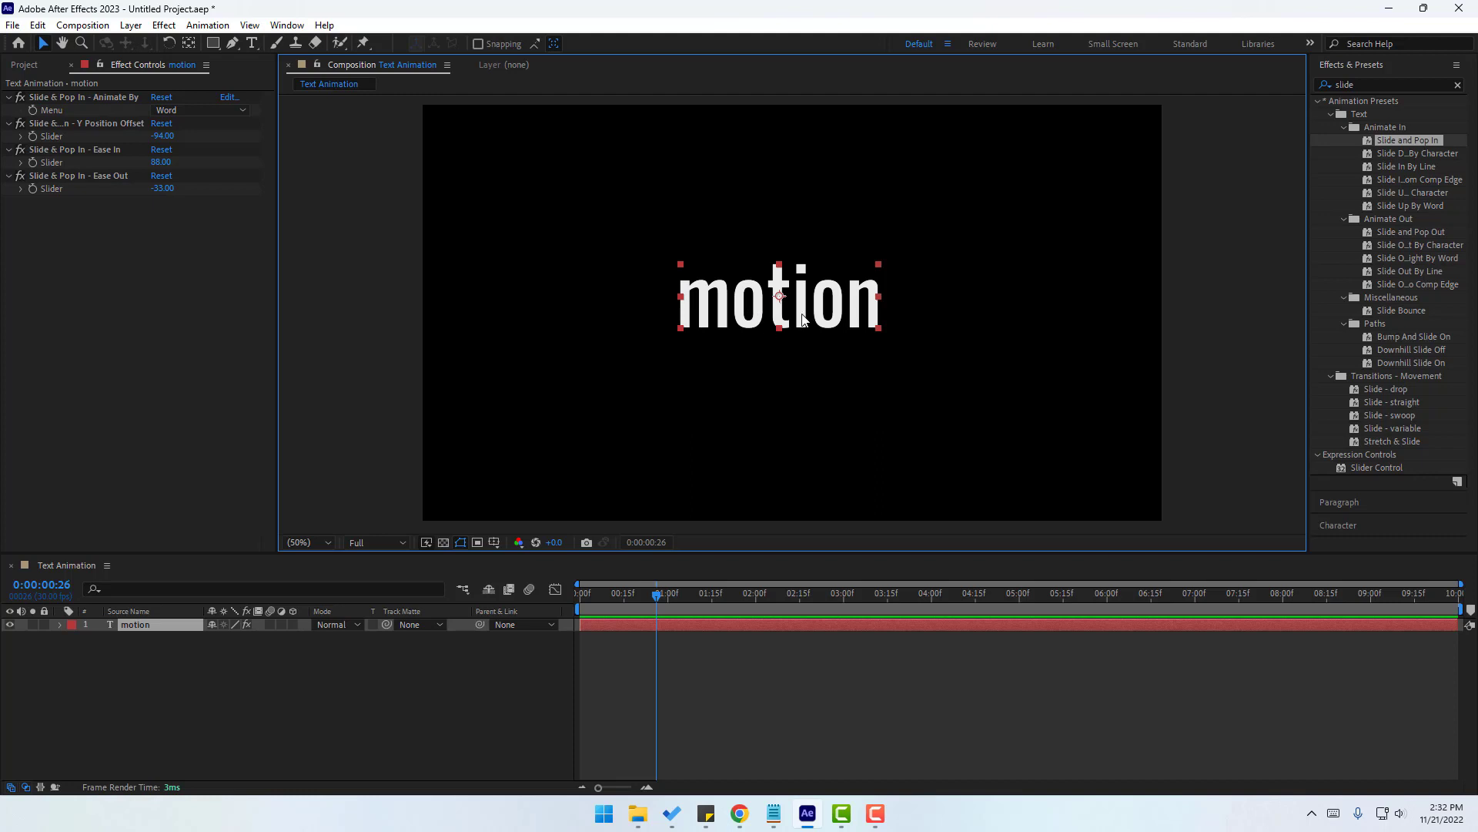
key(ctrl+d)
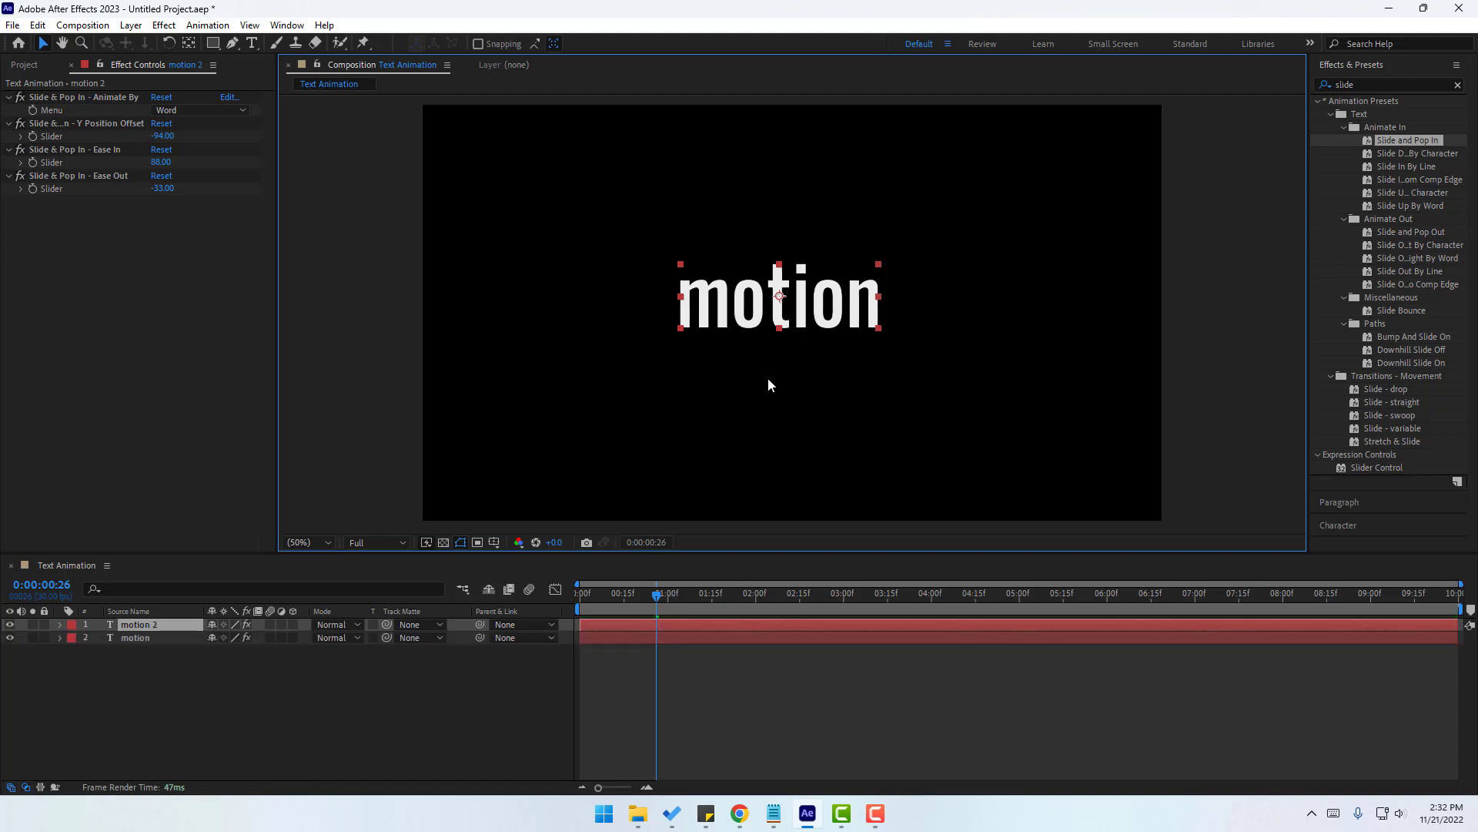
key(shift+Right)
key(shift+Right)
key(shift+Right)
key(shift+Right)
key(shift+Right)
key(shift+Right)
key(shift+Right)
key(shift+Right)
key(shift+Right)
key(shift+Right)
key(shift+Right)
key(shift+Right)
key(shift+Right)
key(shift+Right)
key(shift+Right)
key(shift+Right)
key(shift+Right)
key(shift+Right)
key(shift+Right)
key(shift+Right)
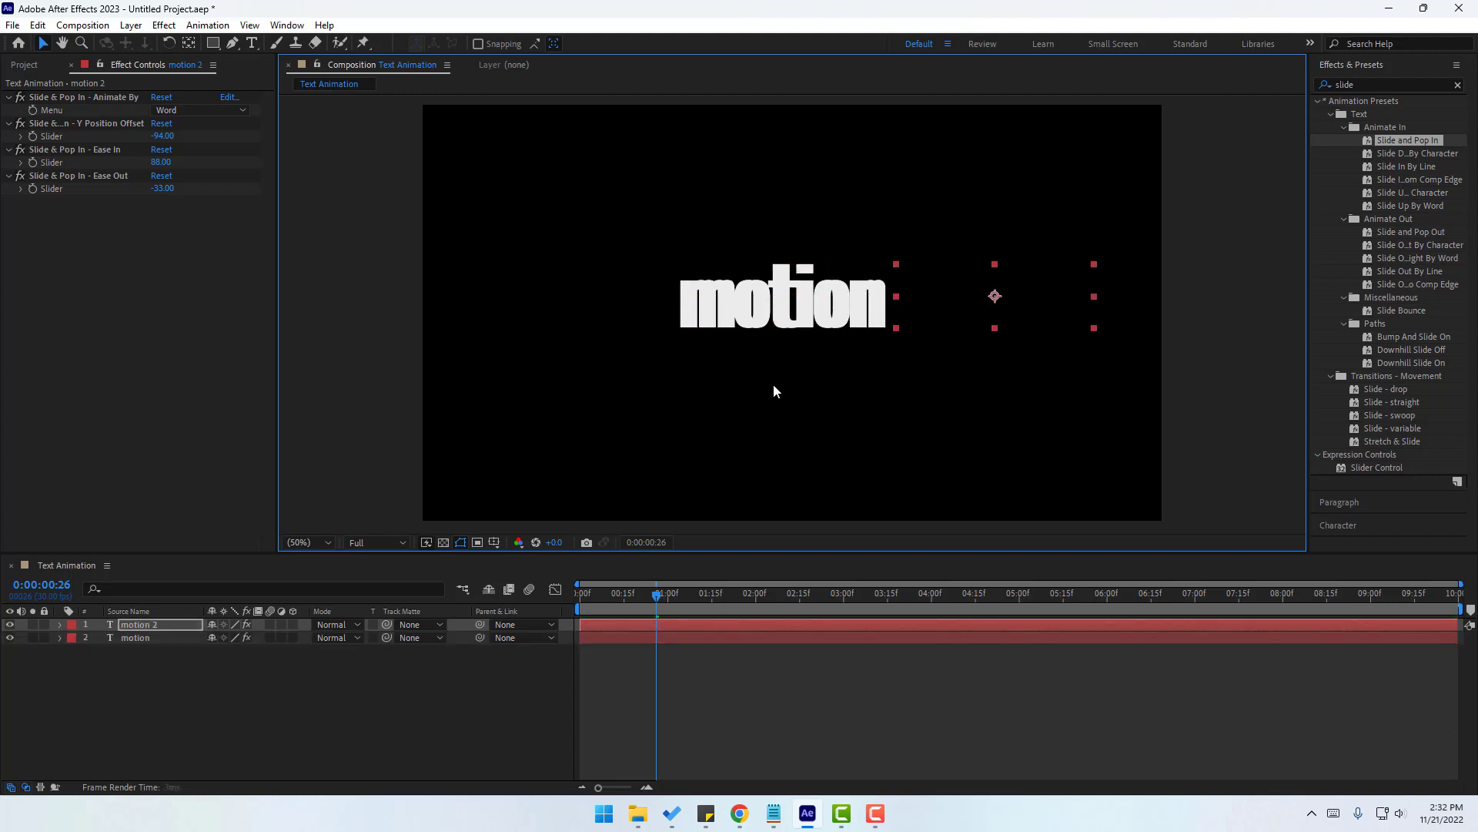
Change the duplicated layer's text to "design" and return to the Selection tool.
double_click(947, 300)
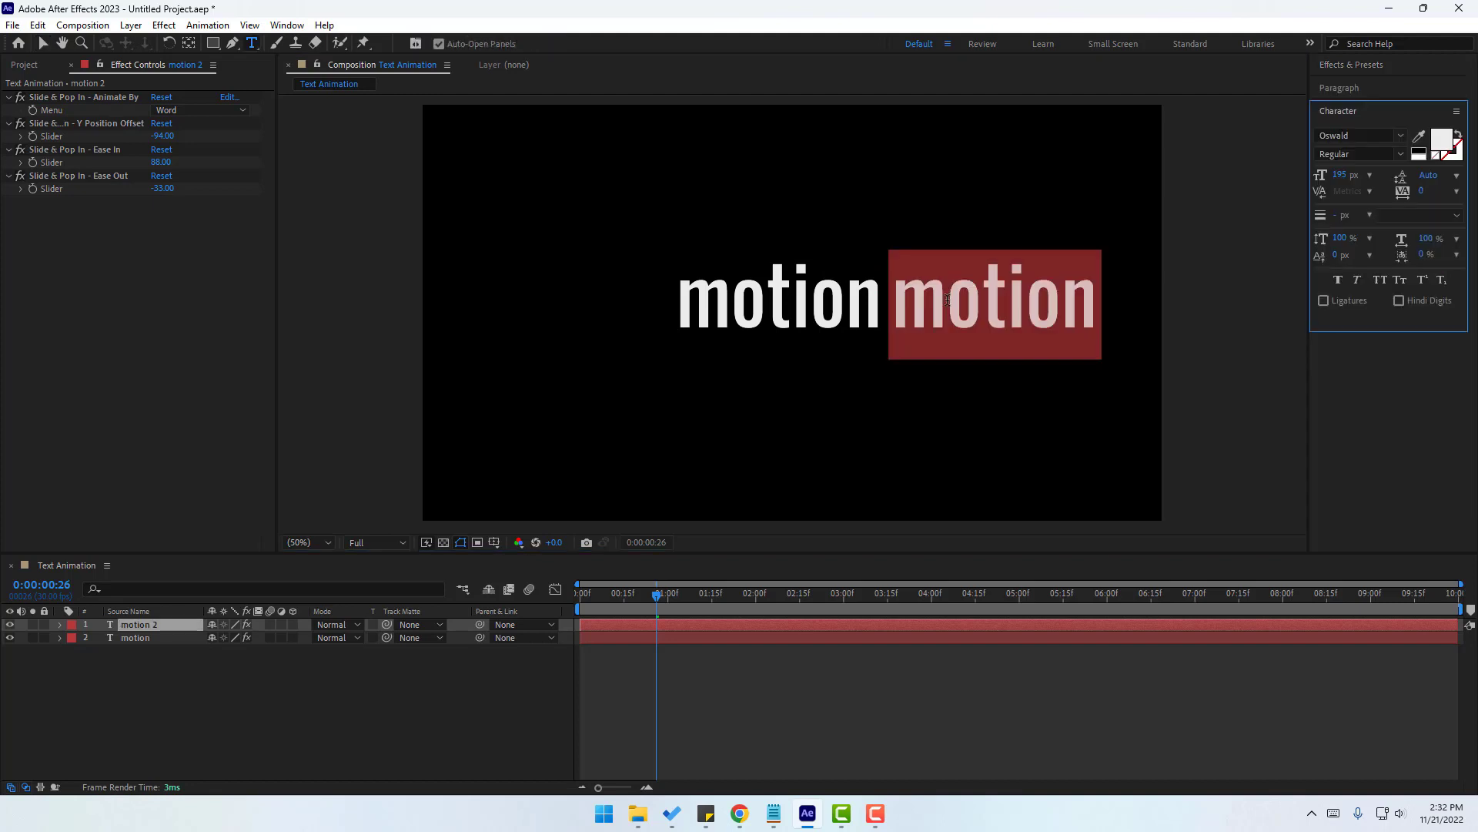
text(design)
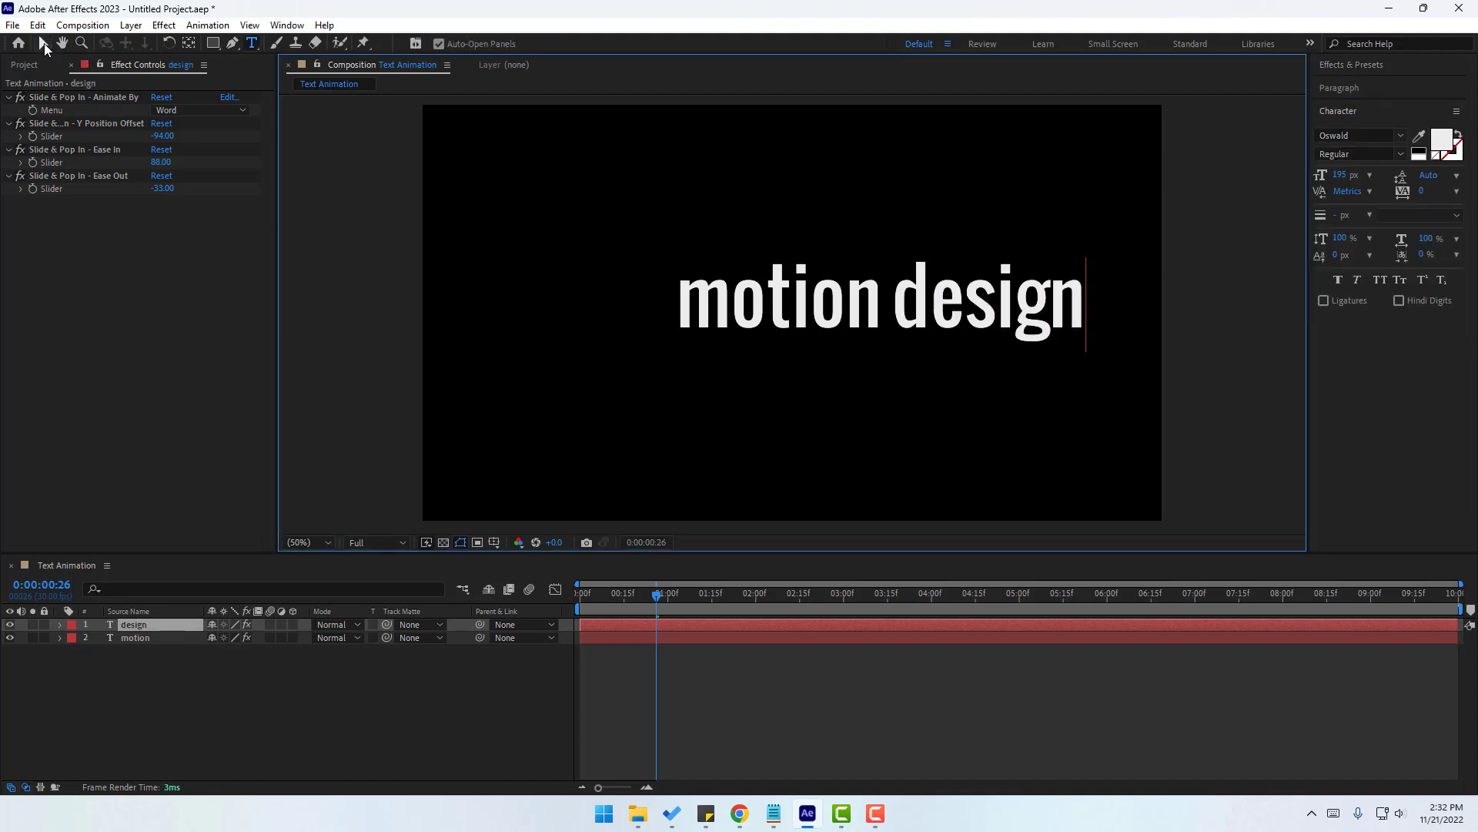
click(43, 43)
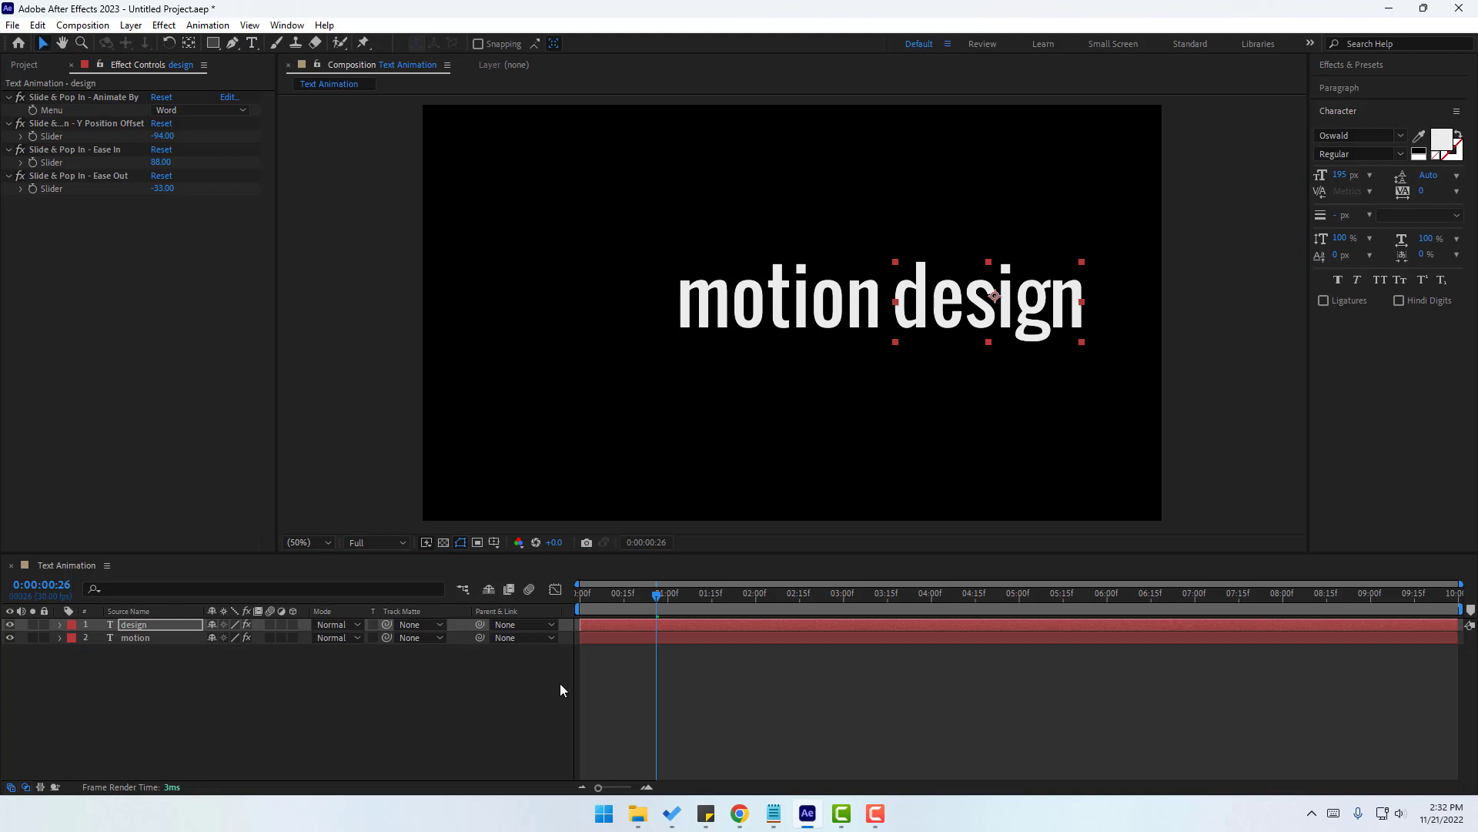
Offset the "design" layer to start a few frames after the "motion" layer and preview from the beginning.
click(146, 628)
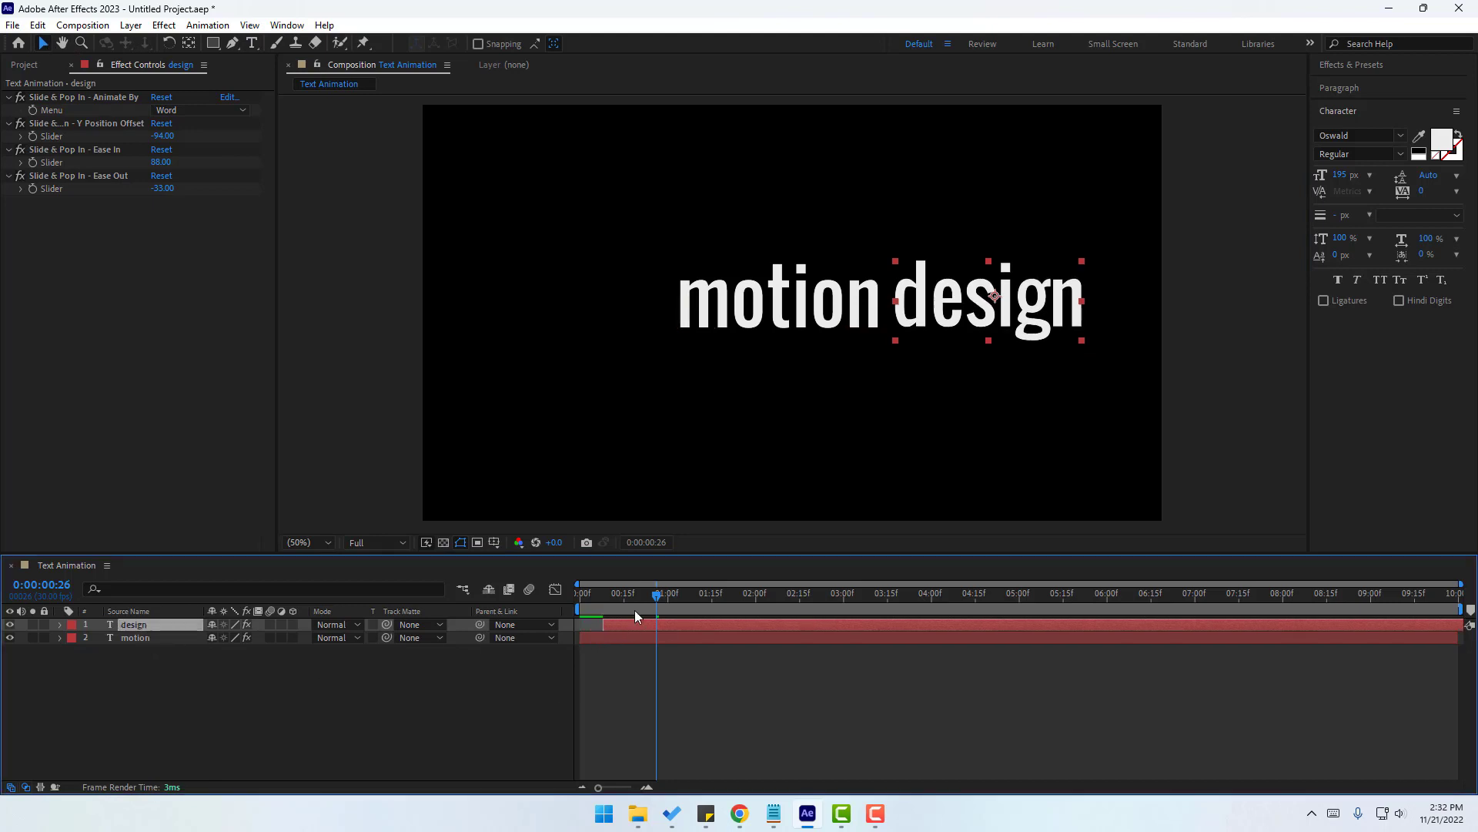
key(Home)
key(space)
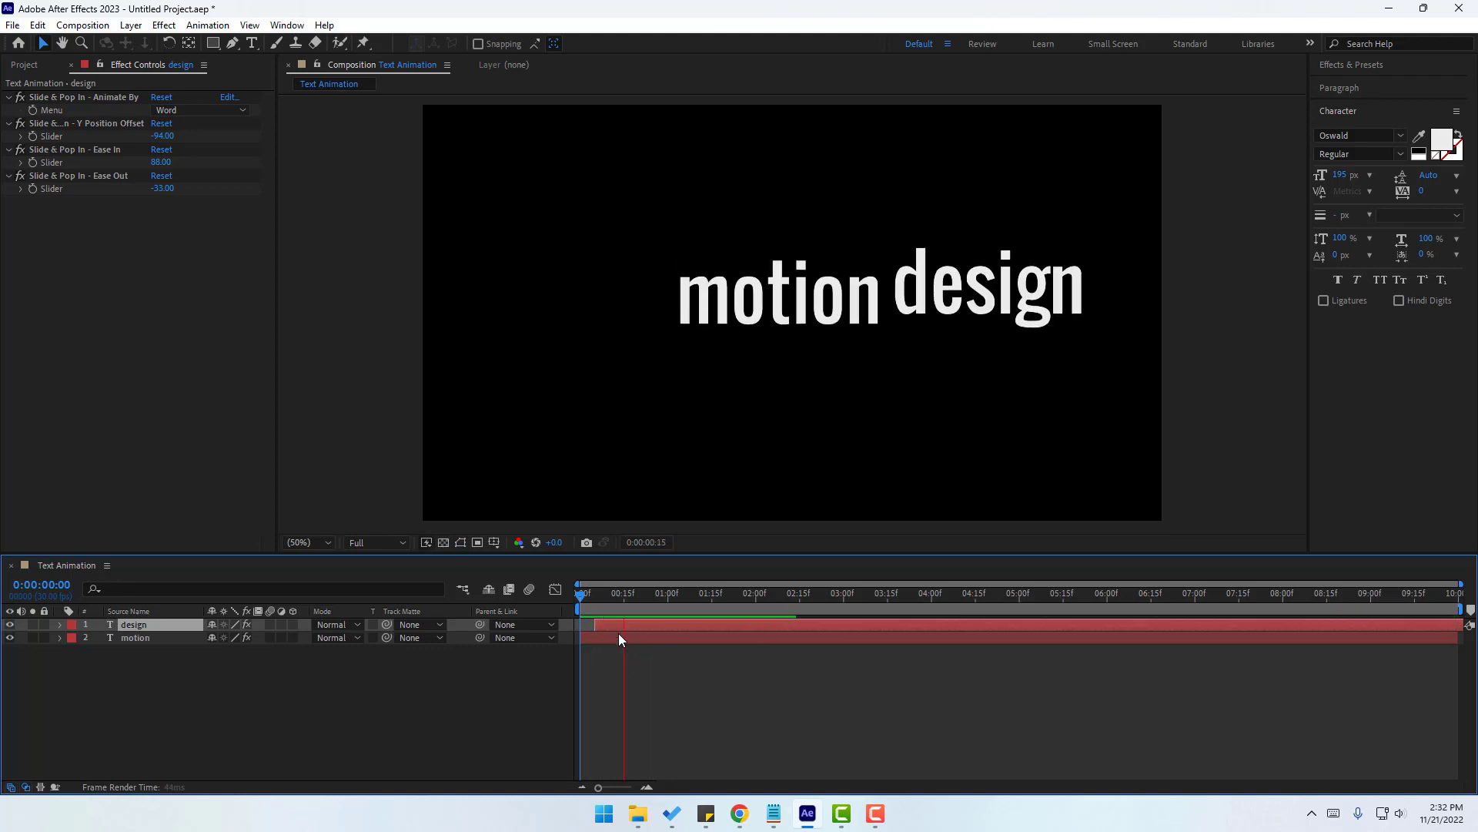
key(space)
Move both text layers together at 0:00:02:12 so the phrase is centered in the composition, and preview the animation.
click(190, 698)
key(ctrl+a)
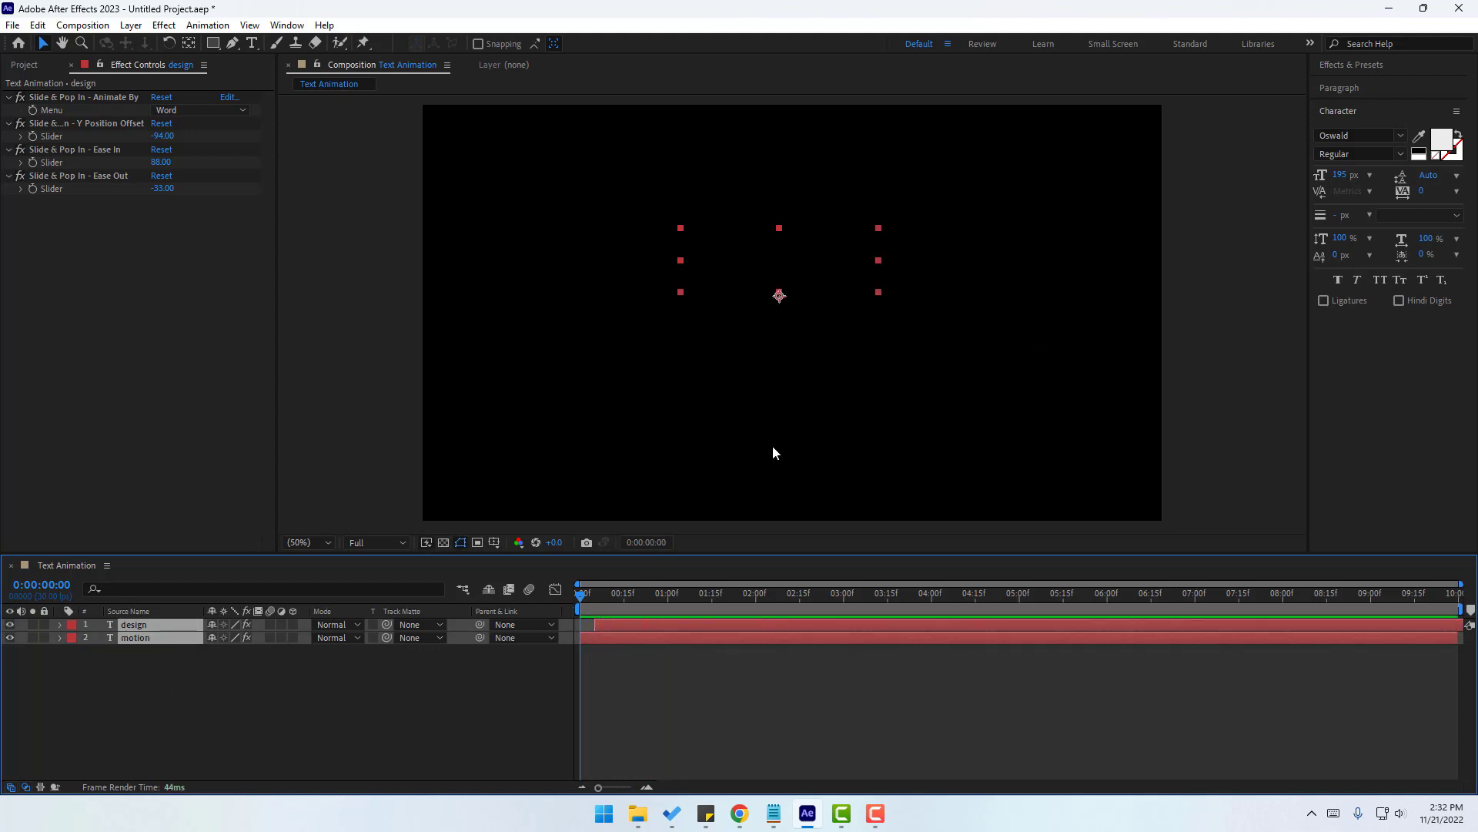
drag(631, 607, 792, 607)
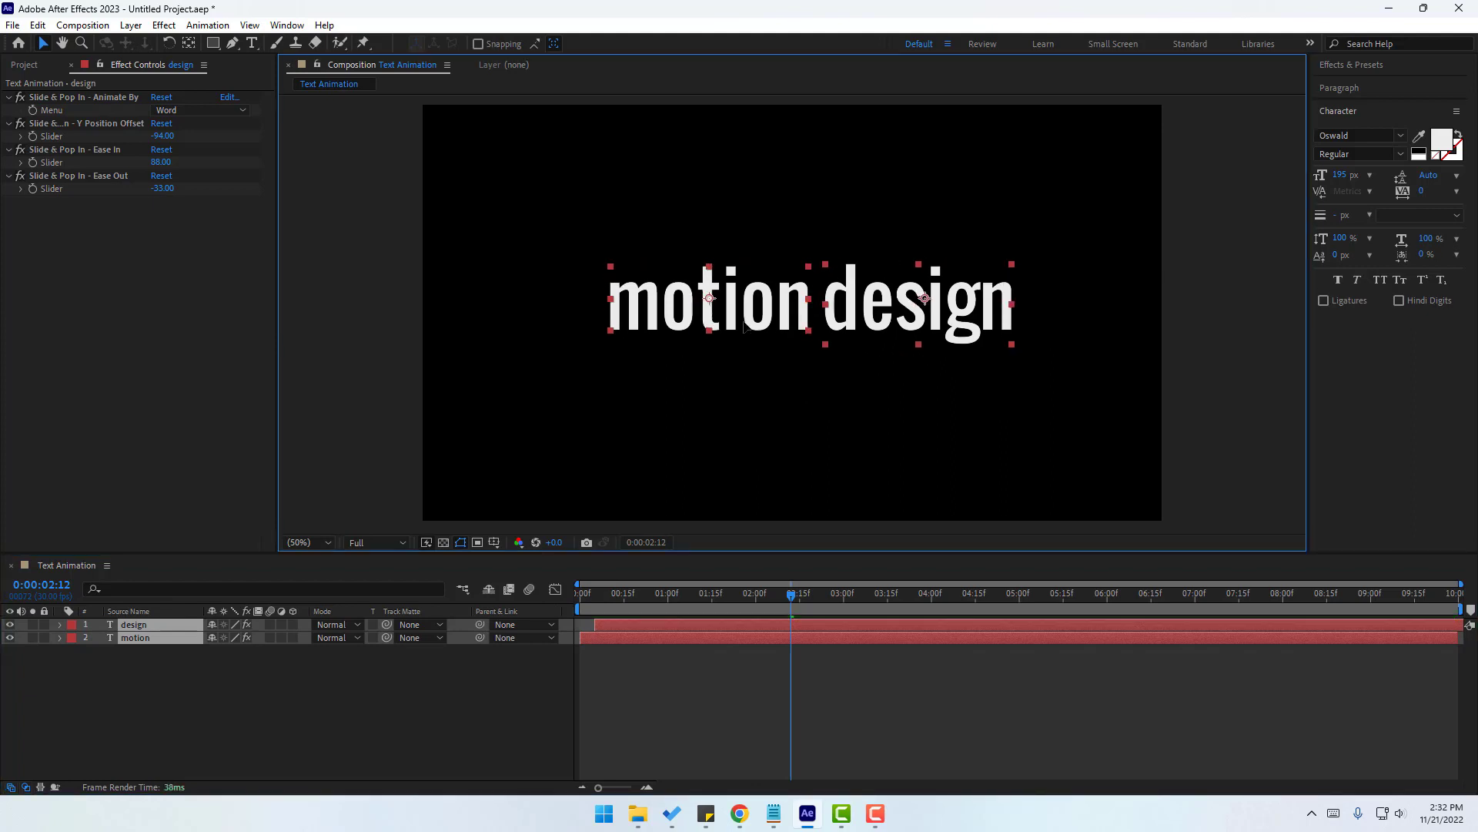
click(688, 673)
key(space)
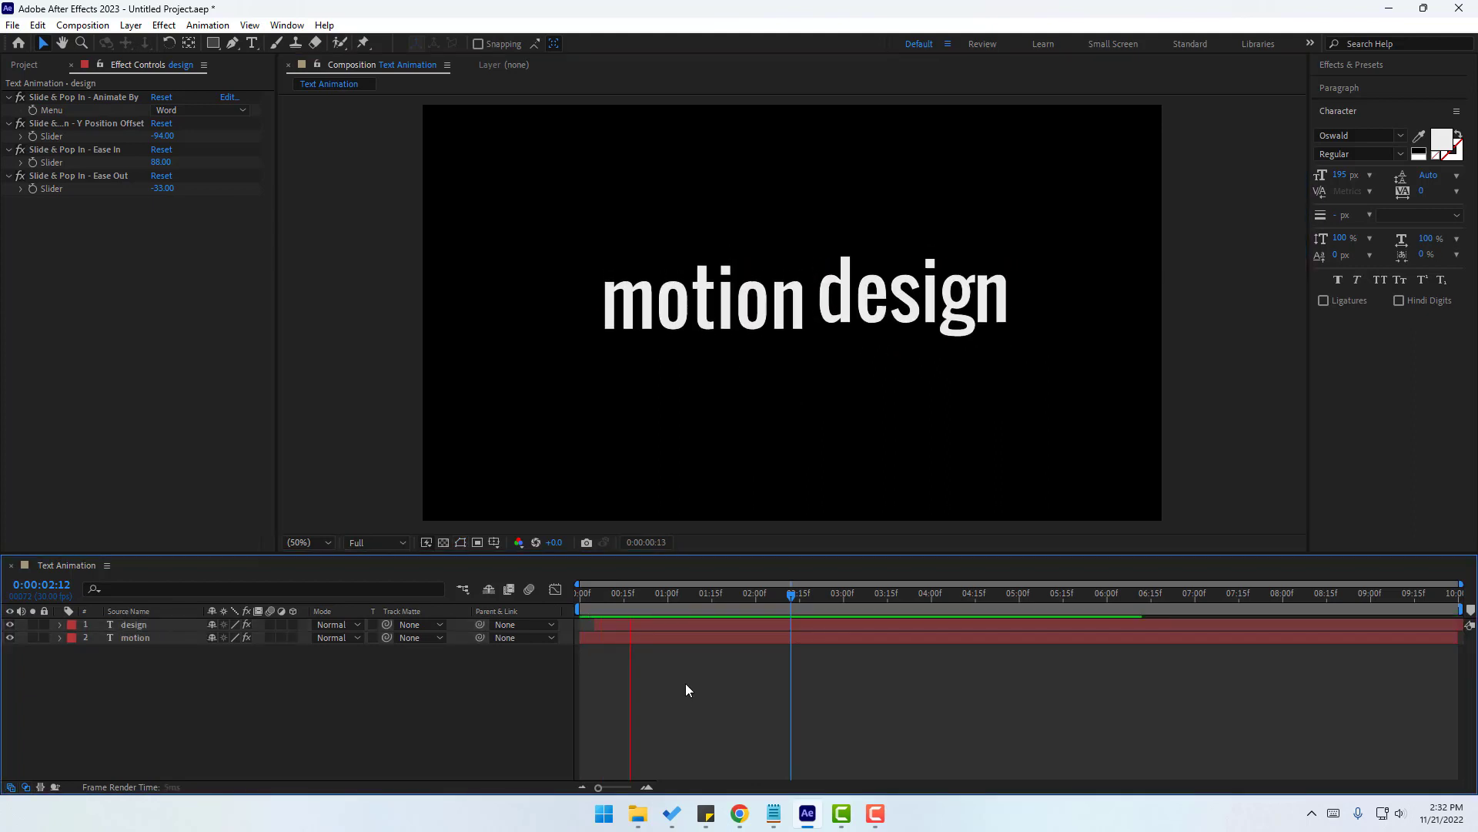
key(space)
key(space)
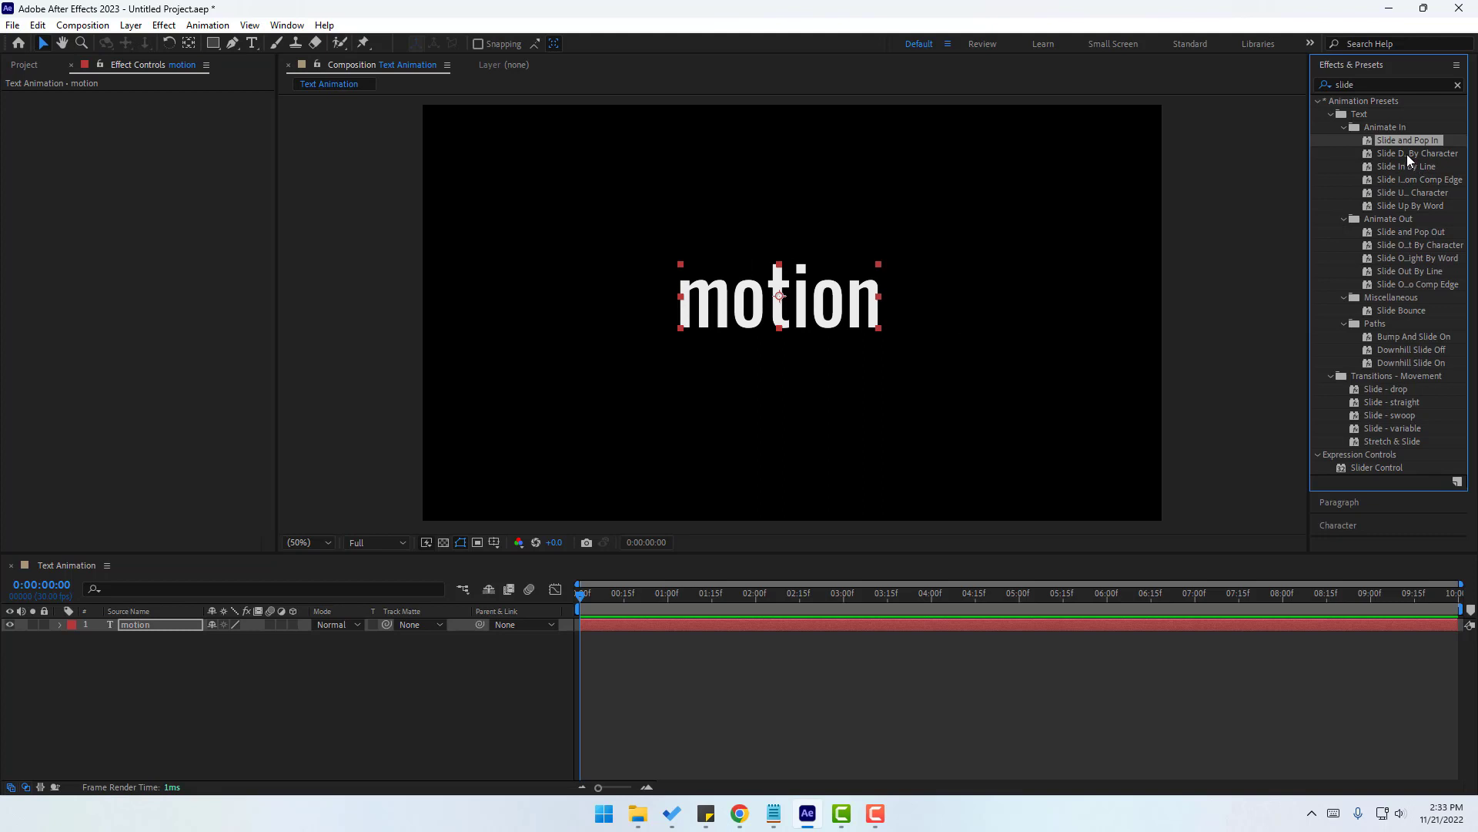
Try the Slide Down By Character preset on the "motion" text with a preview, and undo it.
drag(1407, 154, 809, 299)
drag(583, 596, 664, 606)
key(space)
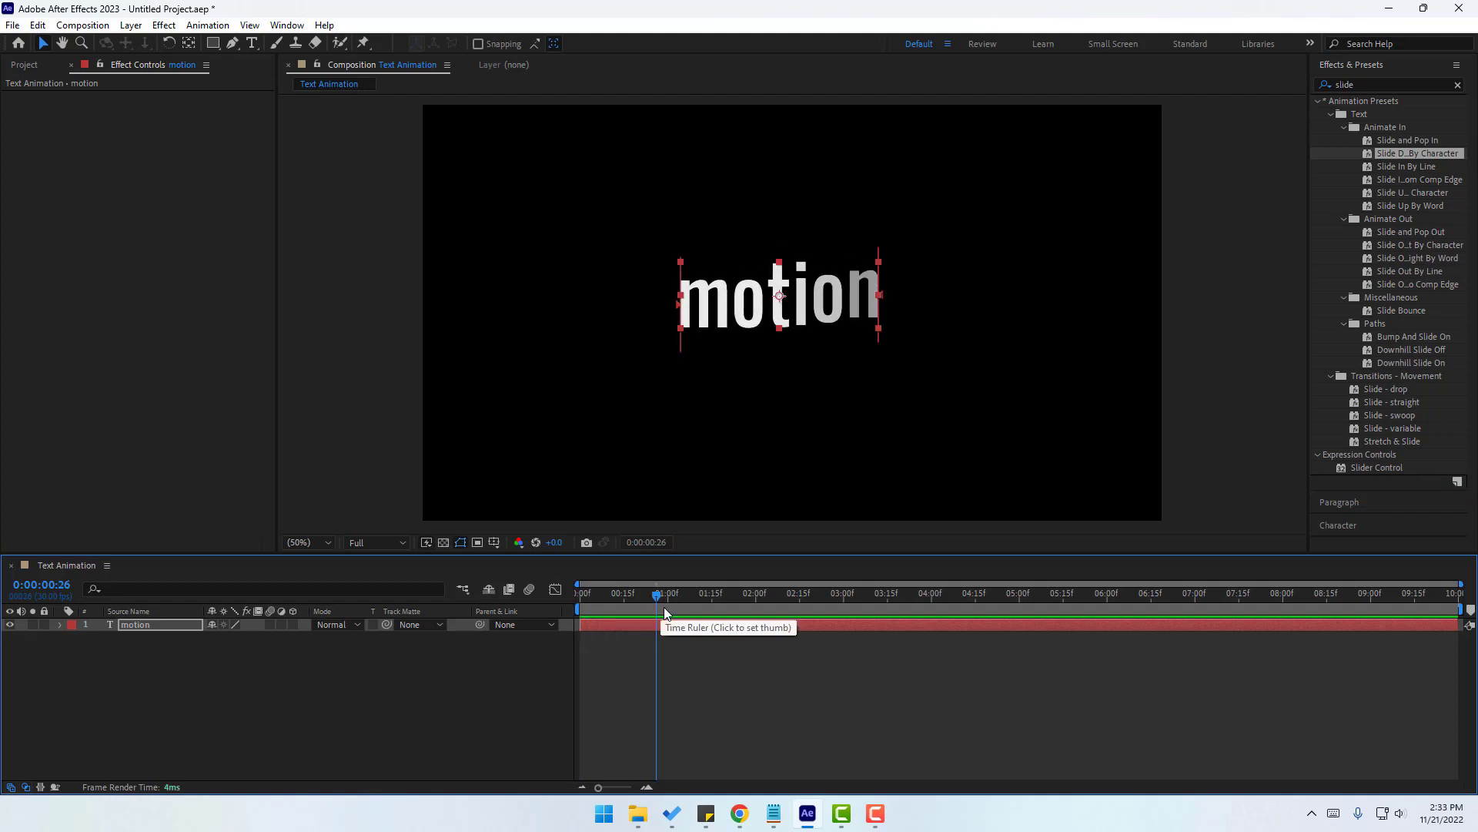
key(ctrl+z)
Apply the Slide In By Line preset to the "motion" text and preview the animation.
drag(1423, 166, 779, 297)
key(space)
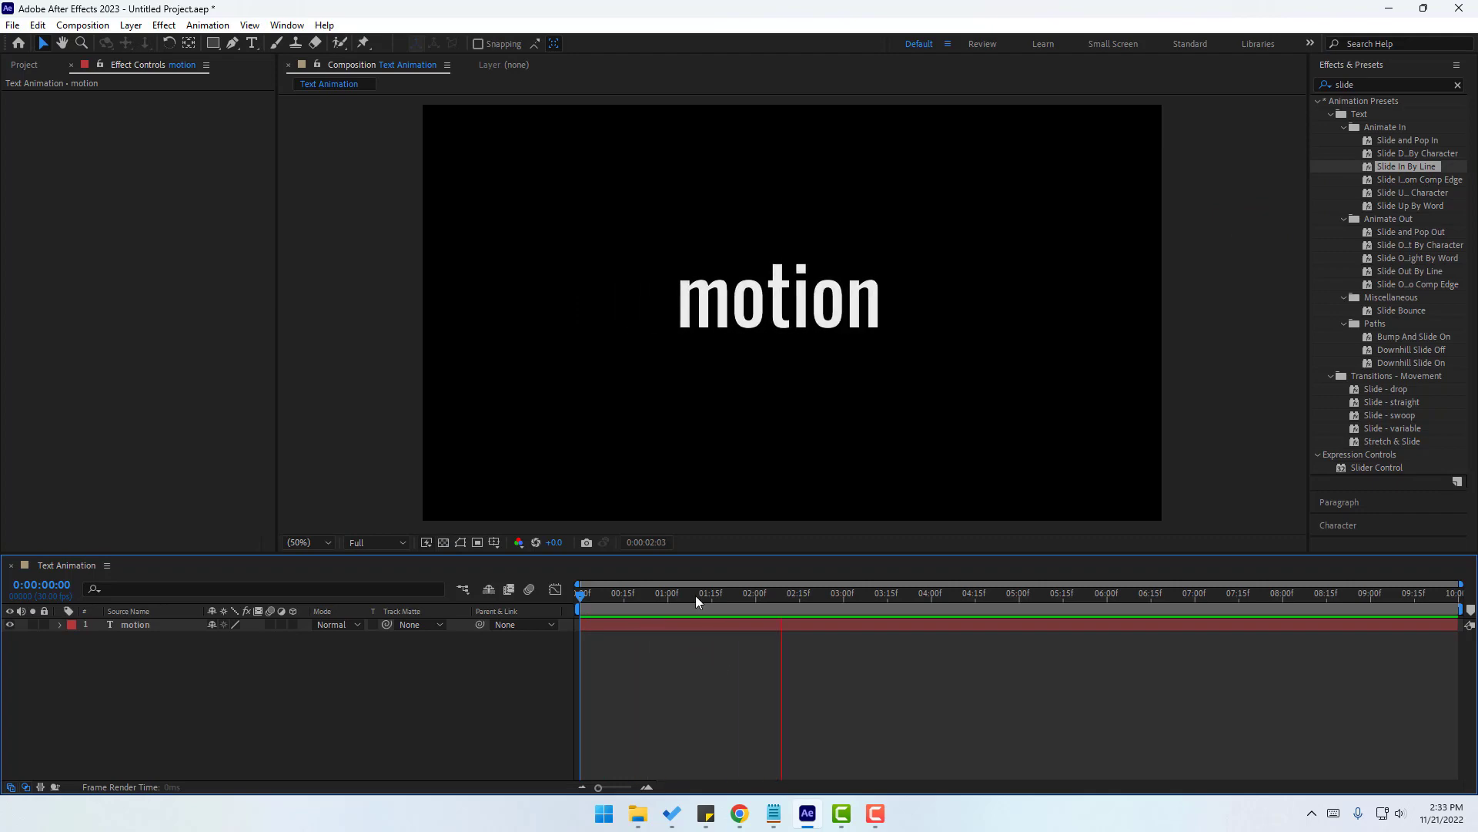
drag(695, 594, 676, 598)
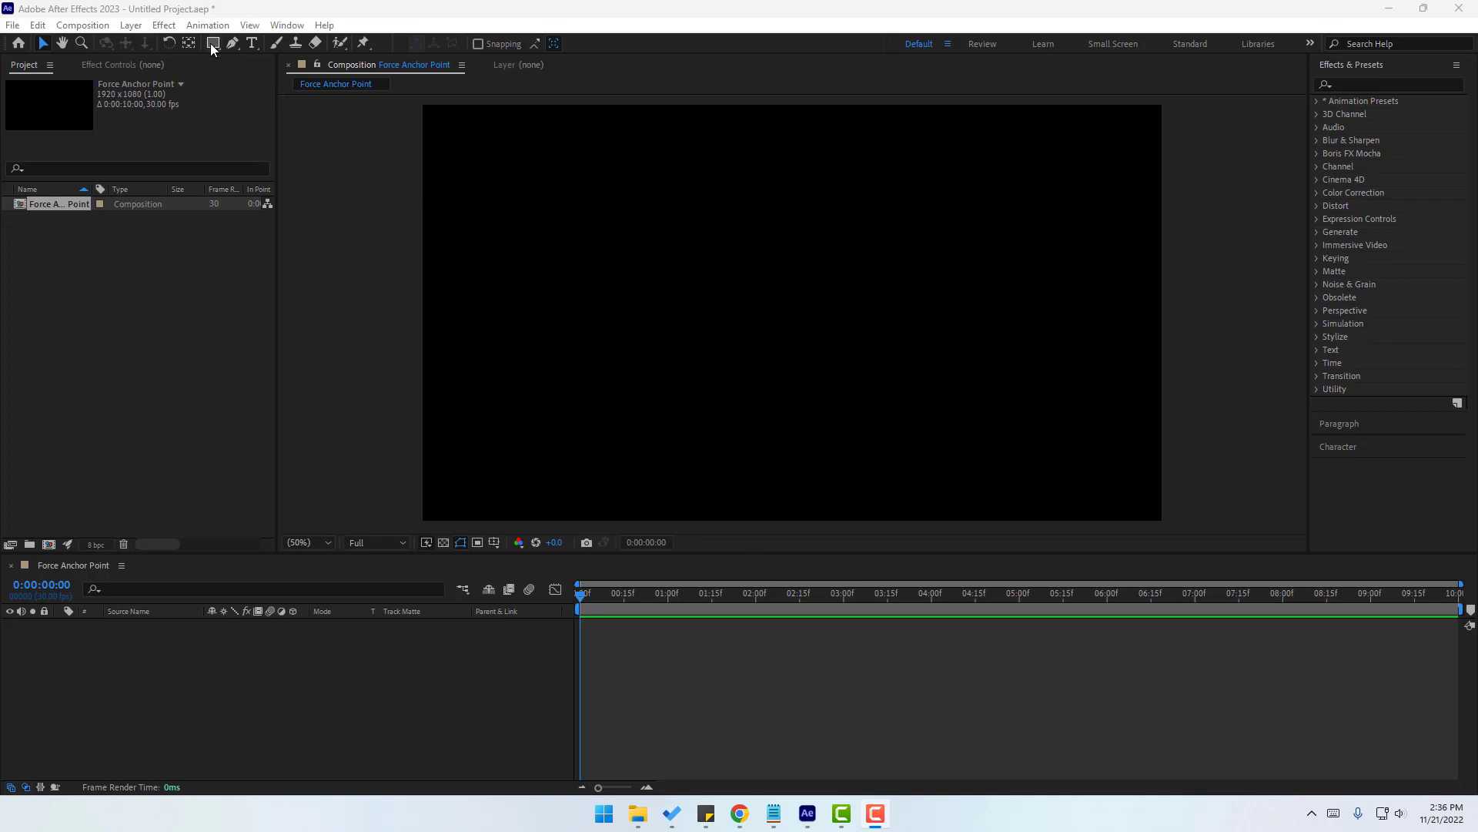
Draw a wide rectangle shape near the center of the Force Anchor Point composition and return to the Selection tool.
drag(212, 45, 288, 44)
mouse_move(595, 253)
mouse_down()
mouse_move(719, 330)
mouse_move(899, 375)
mouse_move(957, 370)
mouse_move(939, 367)
mouse_up()
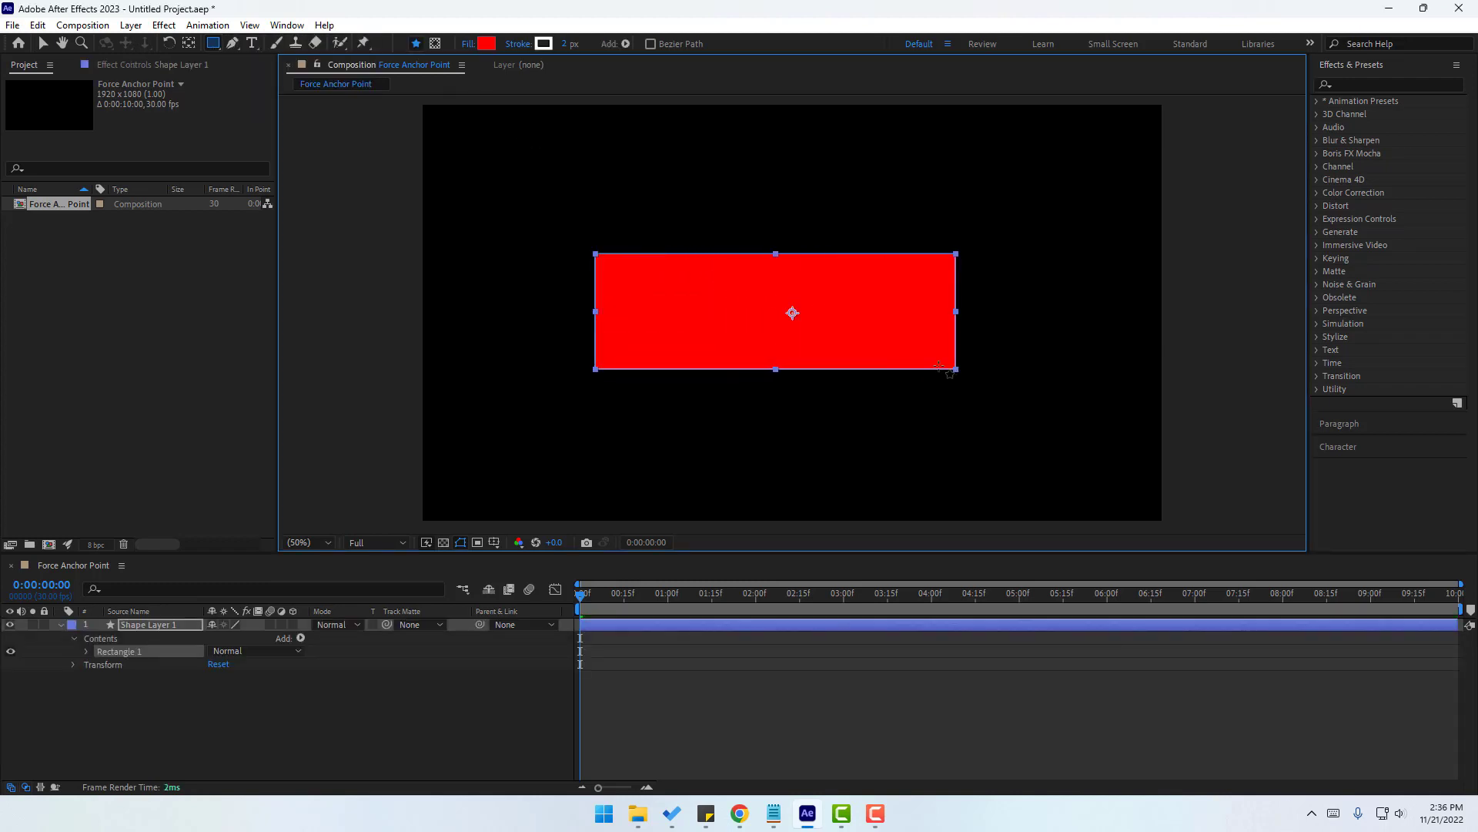
key(v)
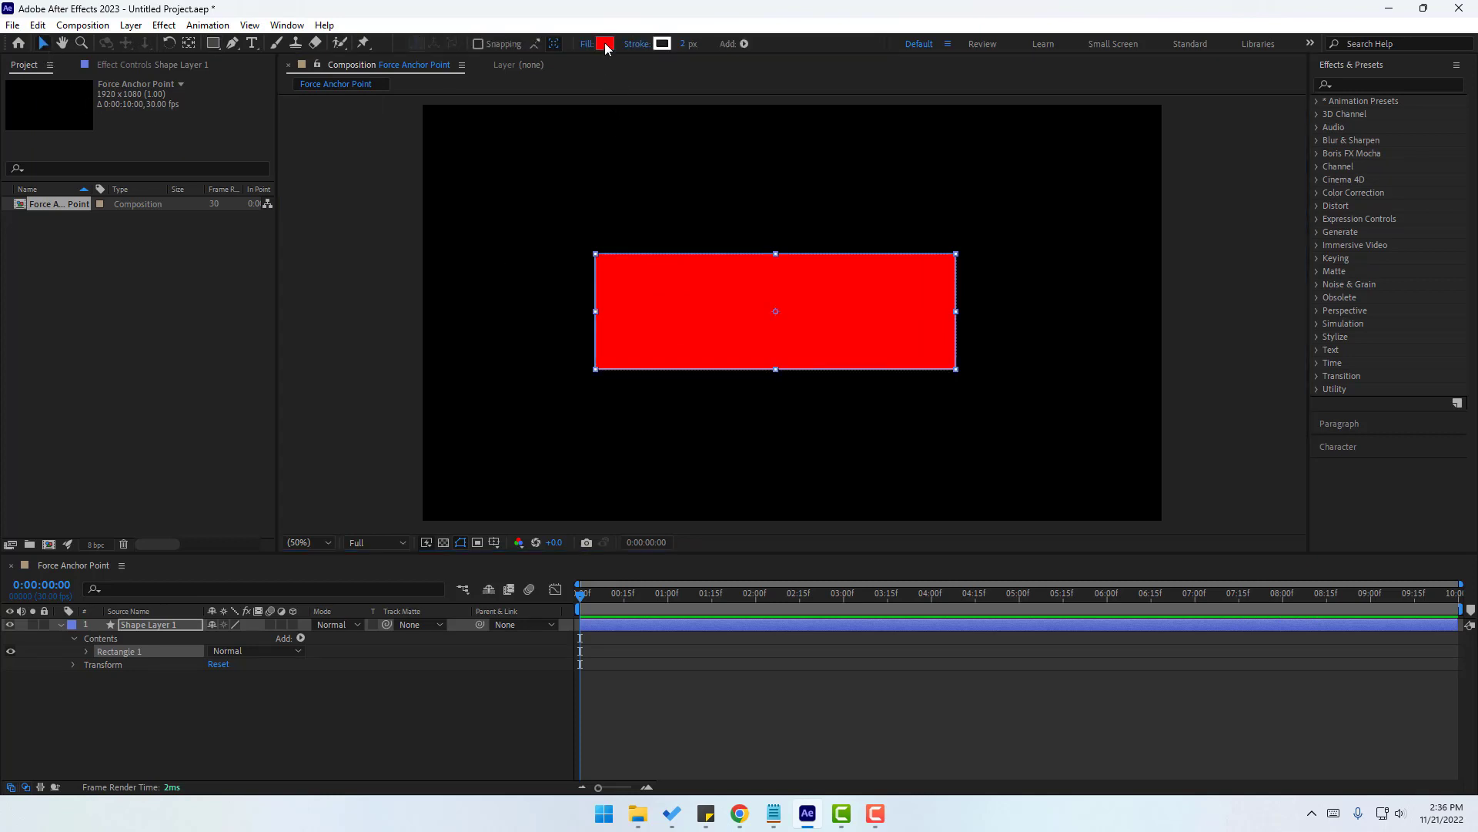
Set the rectangle's fill color to light blue 3CBCFF.
click(606, 44)
drag(771, 450, 770, 408)
click(698, 334)
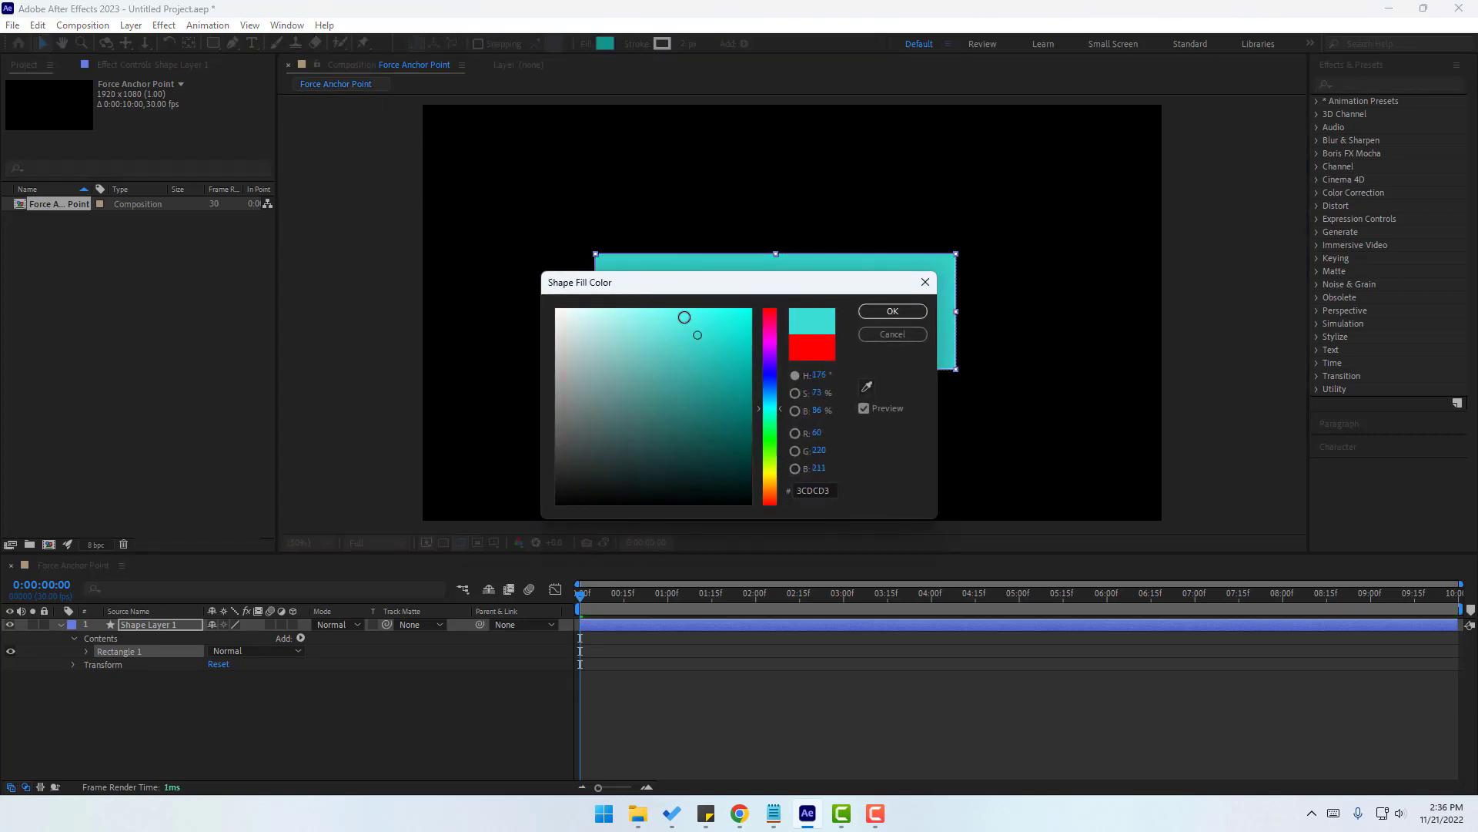
click(770, 395)
drag(732, 340, 706, 309)
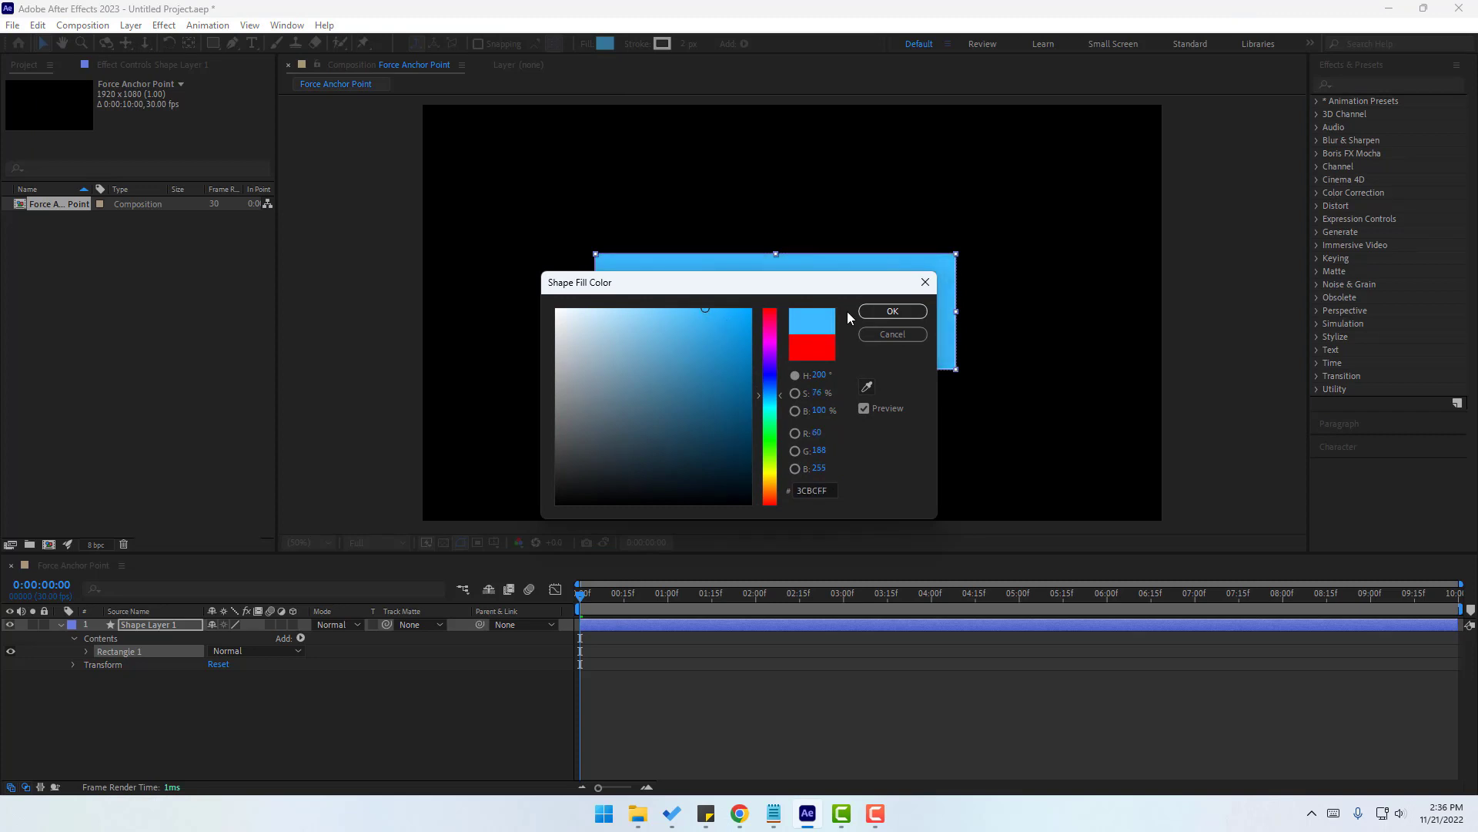
click(893, 311)
Search the presets for "force" and apply the Force Anchor Point behavior to the rectangle's shape layer.
click(60, 625)
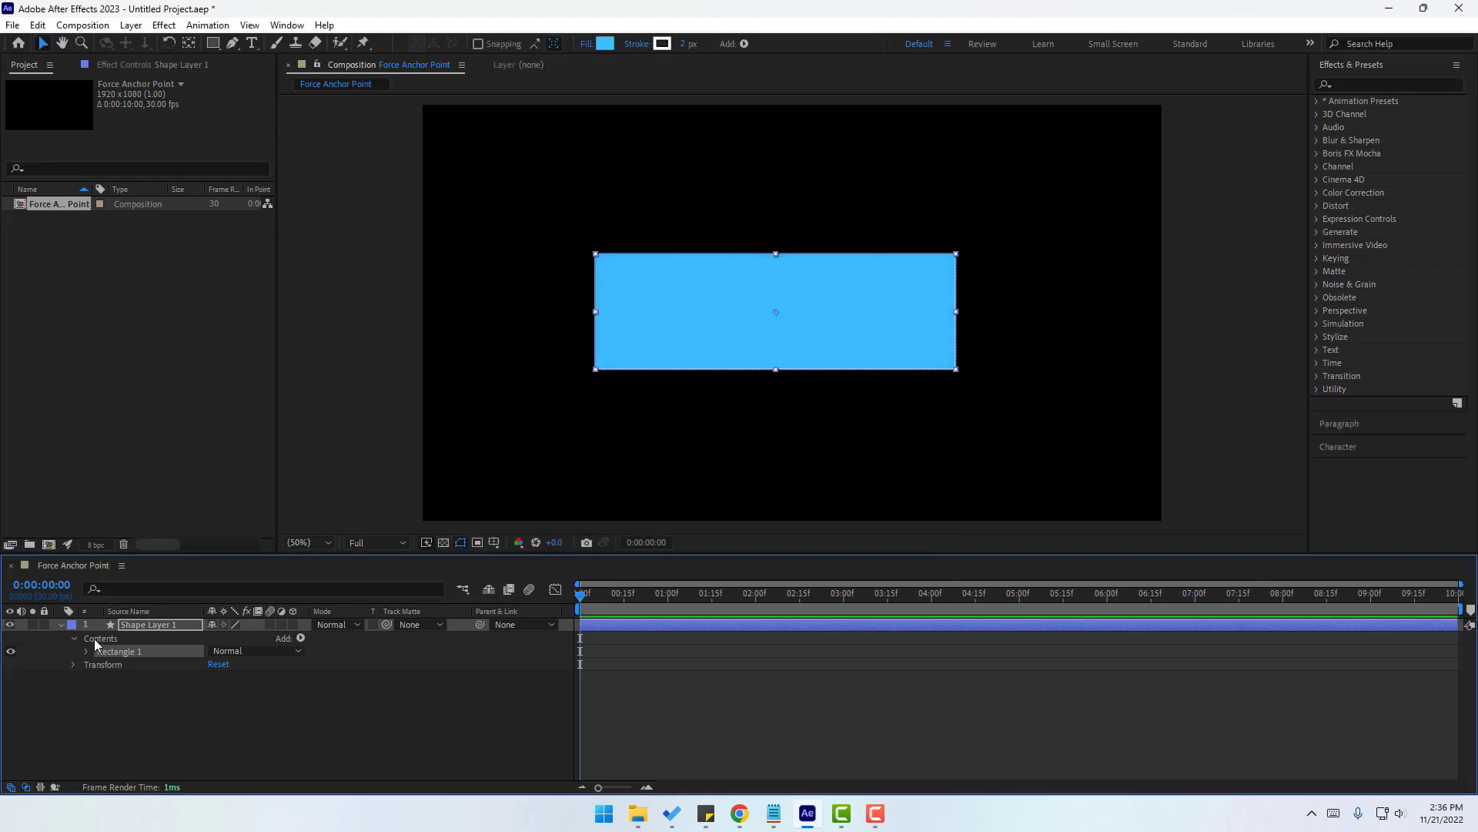
click(144, 625)
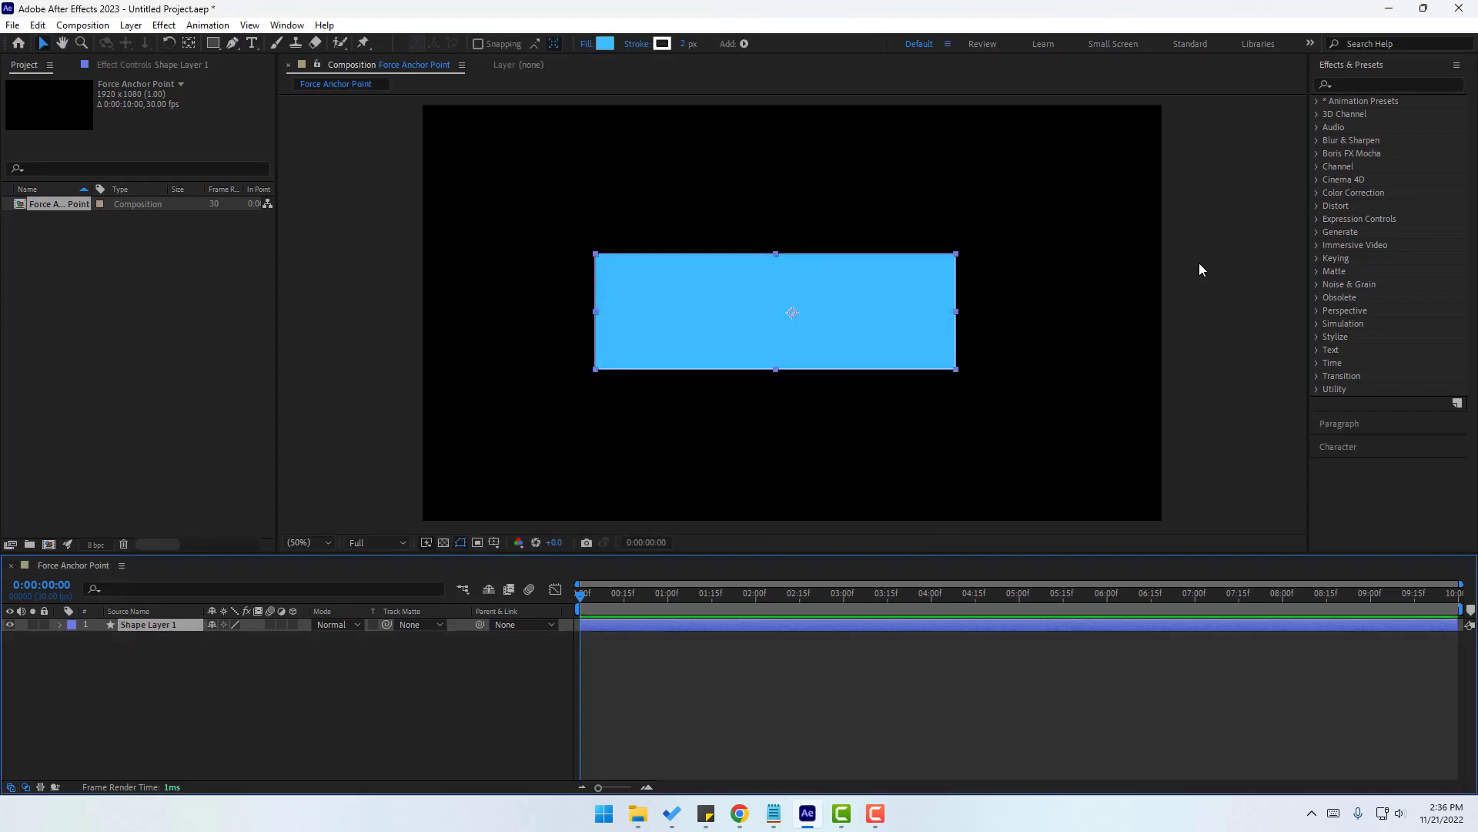
click(1363, 82)
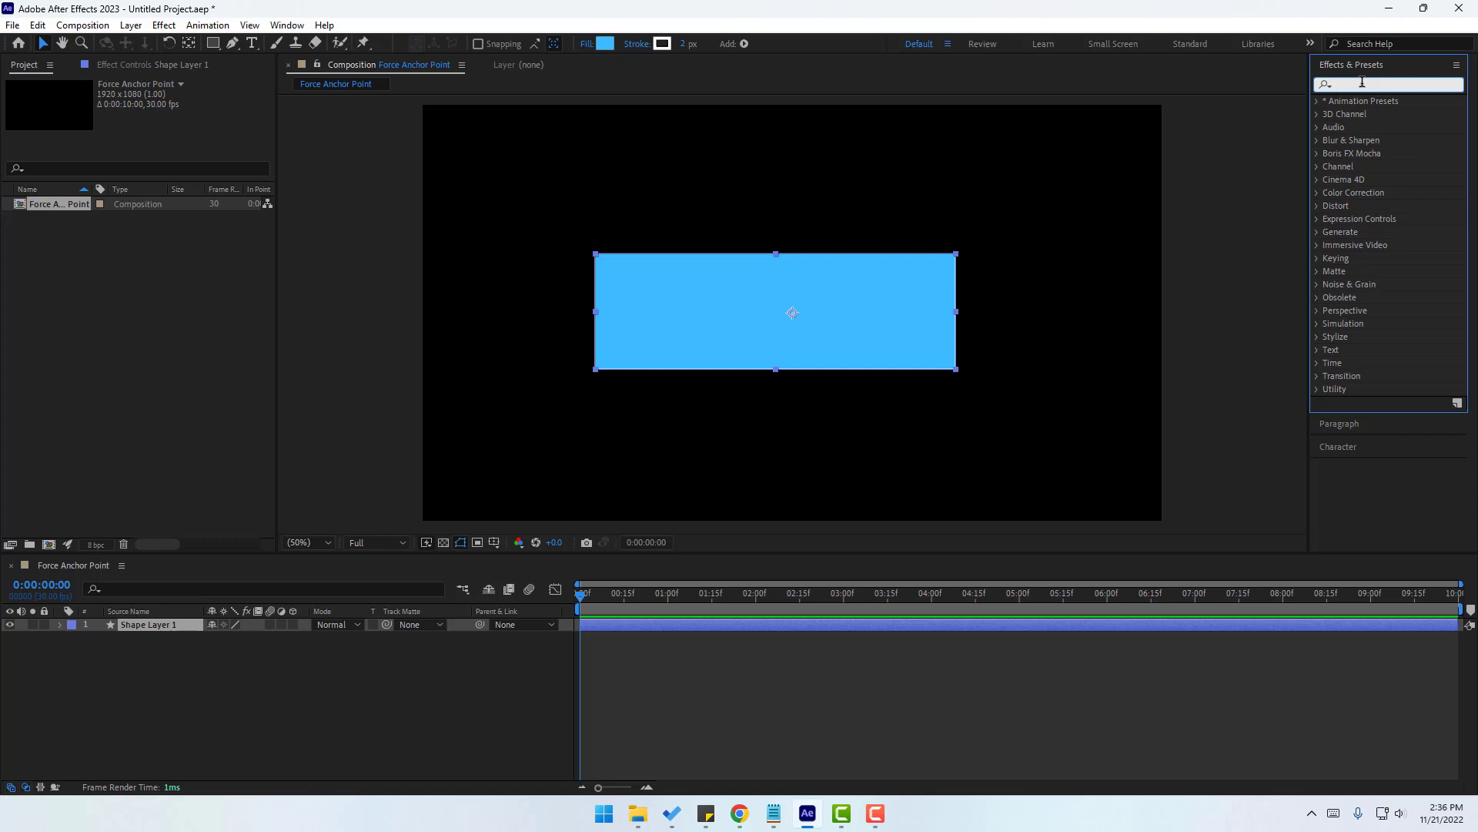
text(force)
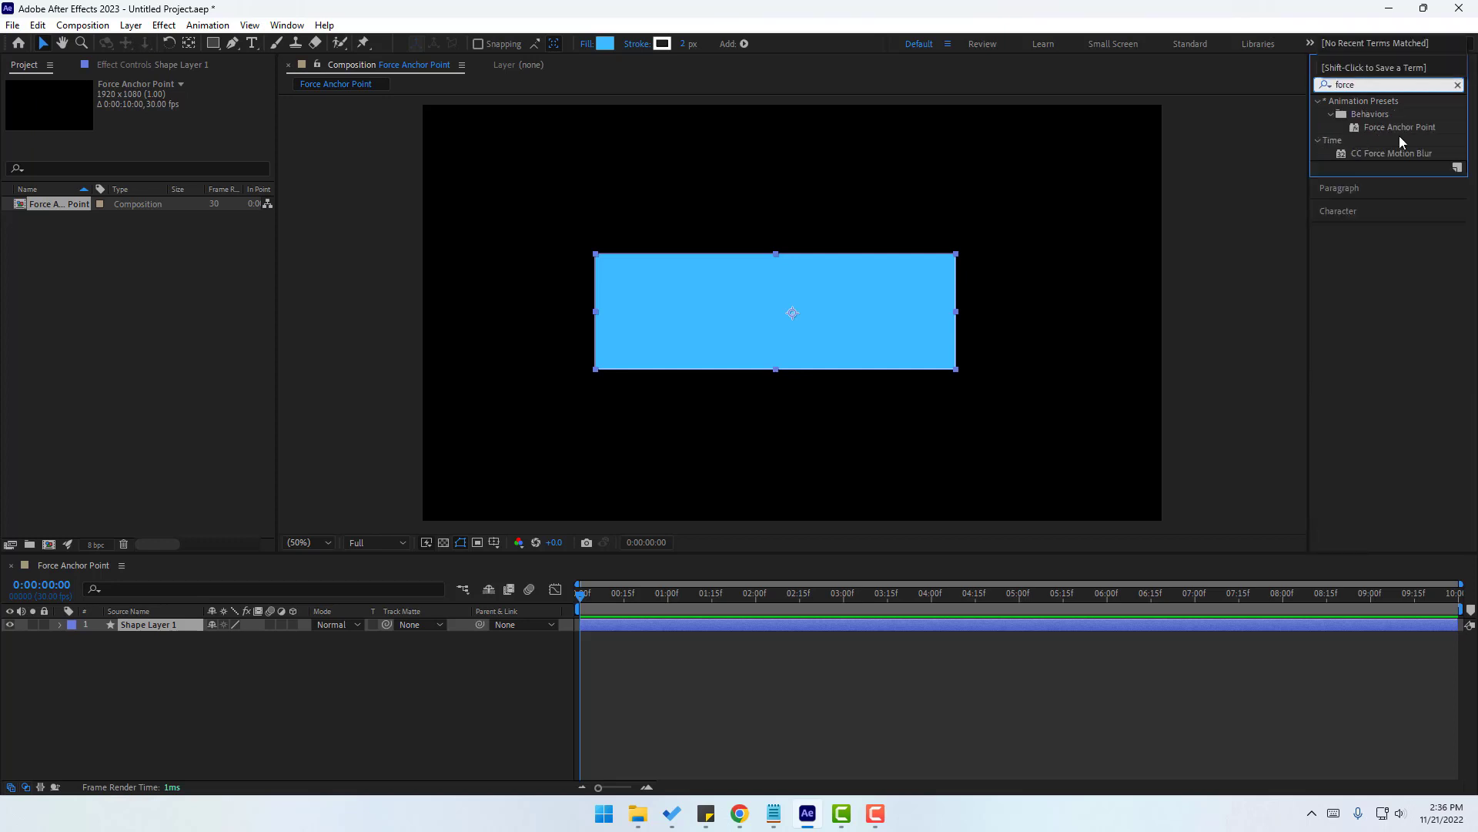
drag(1395, 126, 838, 284)
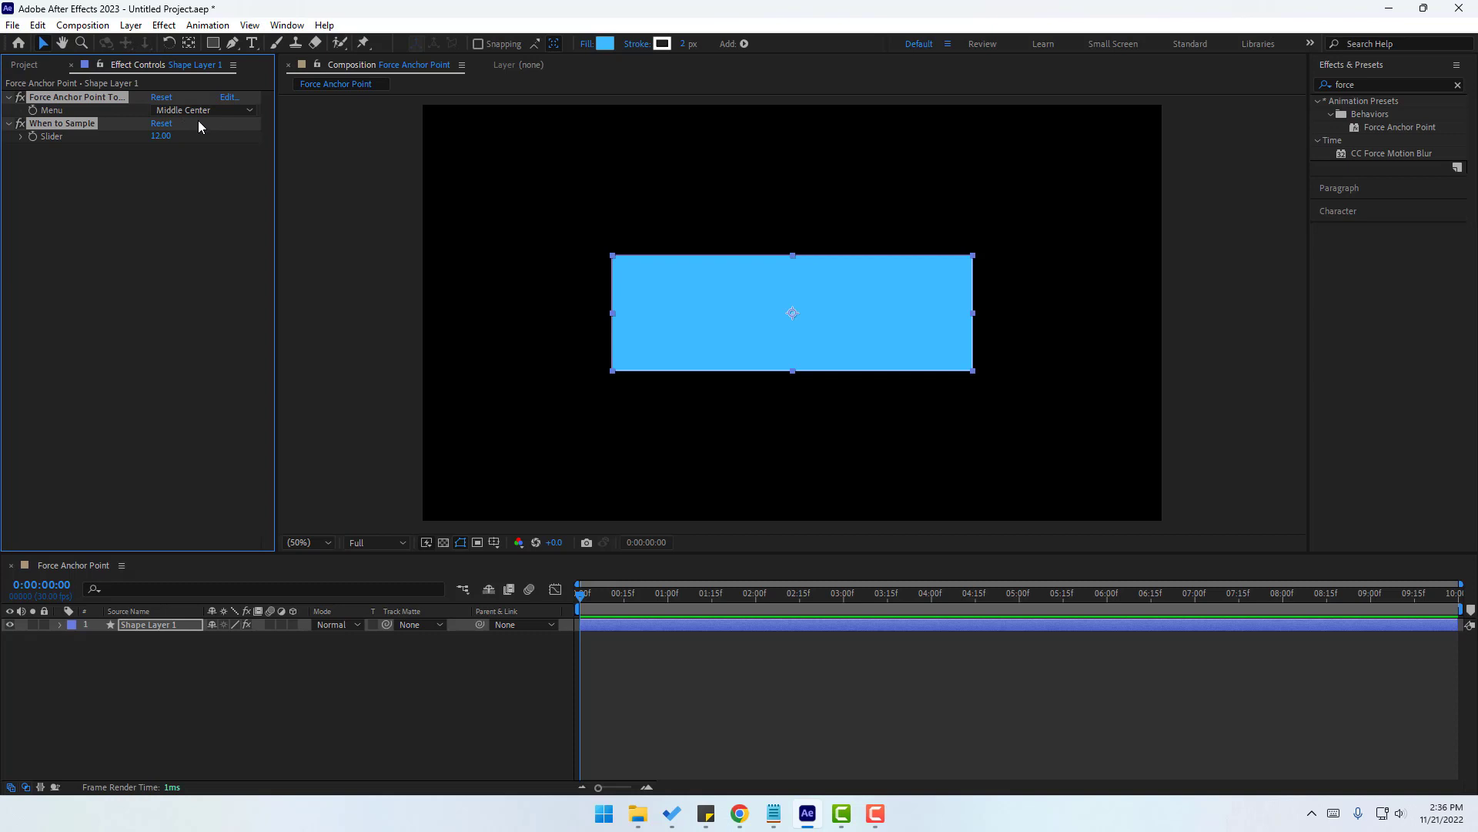
Set the rectangle's forced anchor point to Middle Left, Middle Right and finally Top Center.
click(218, 110)
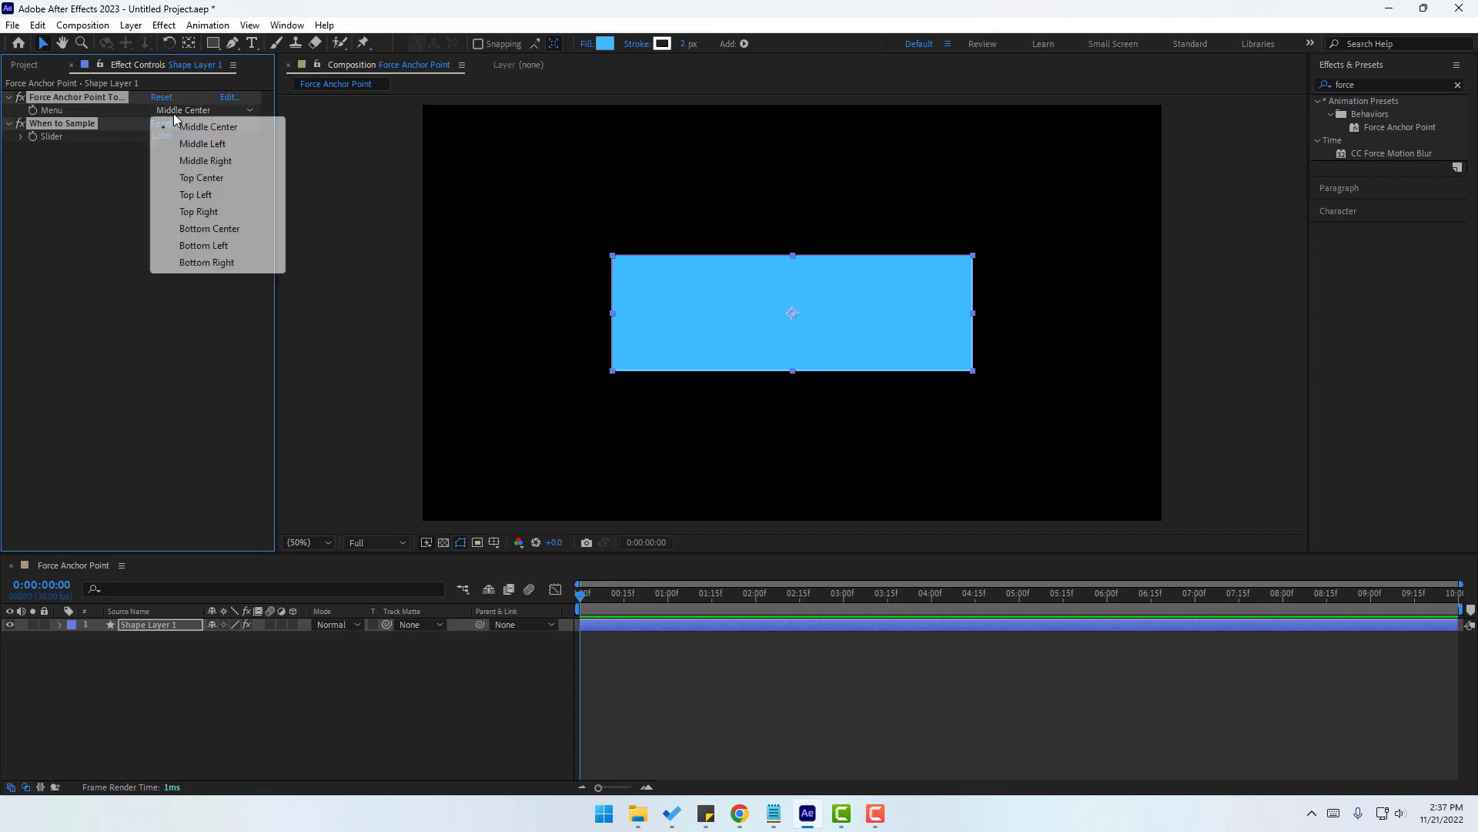
click(230, 145)
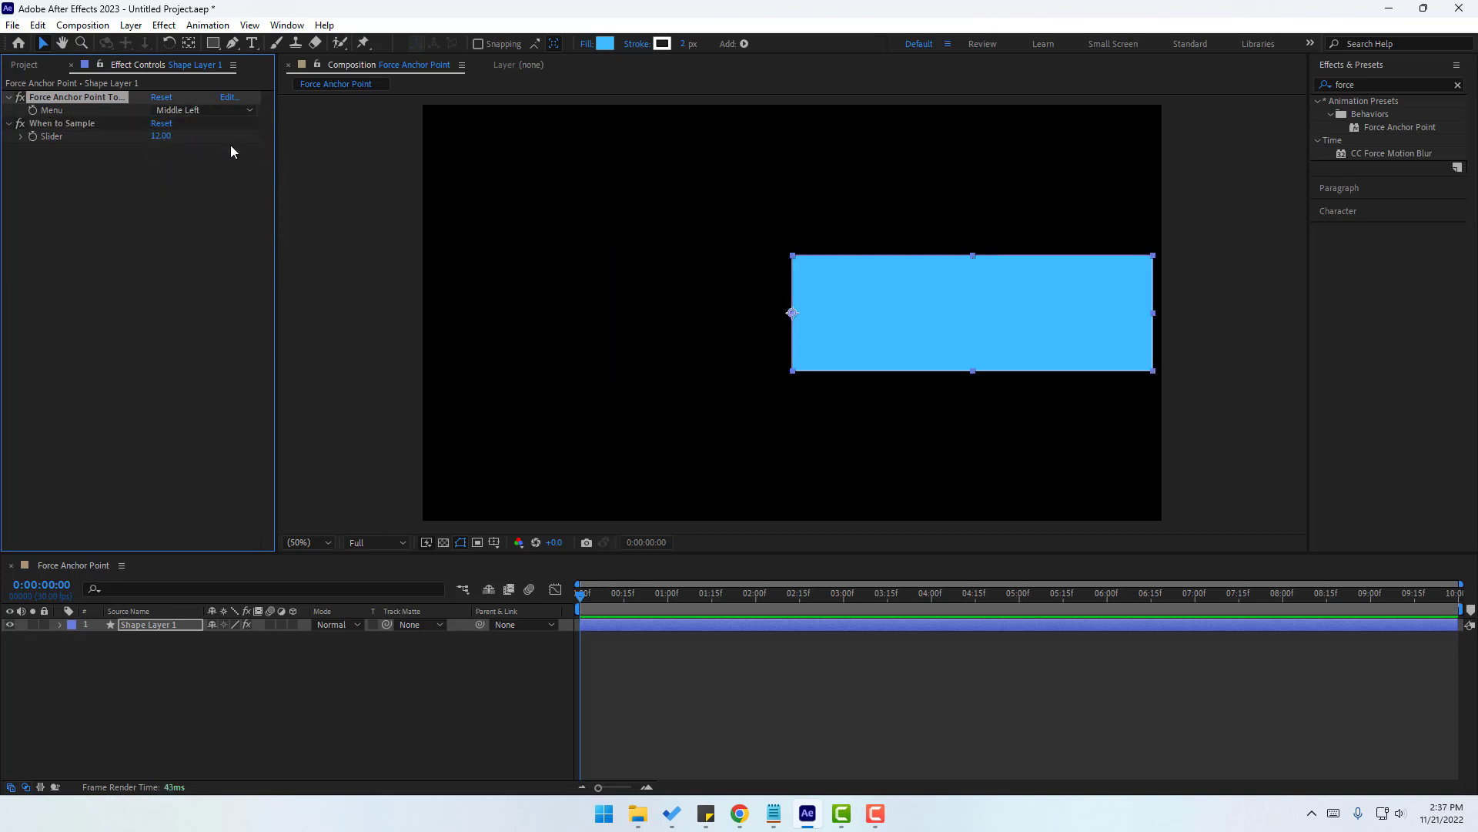
click(218, 110)
click(227, 162)
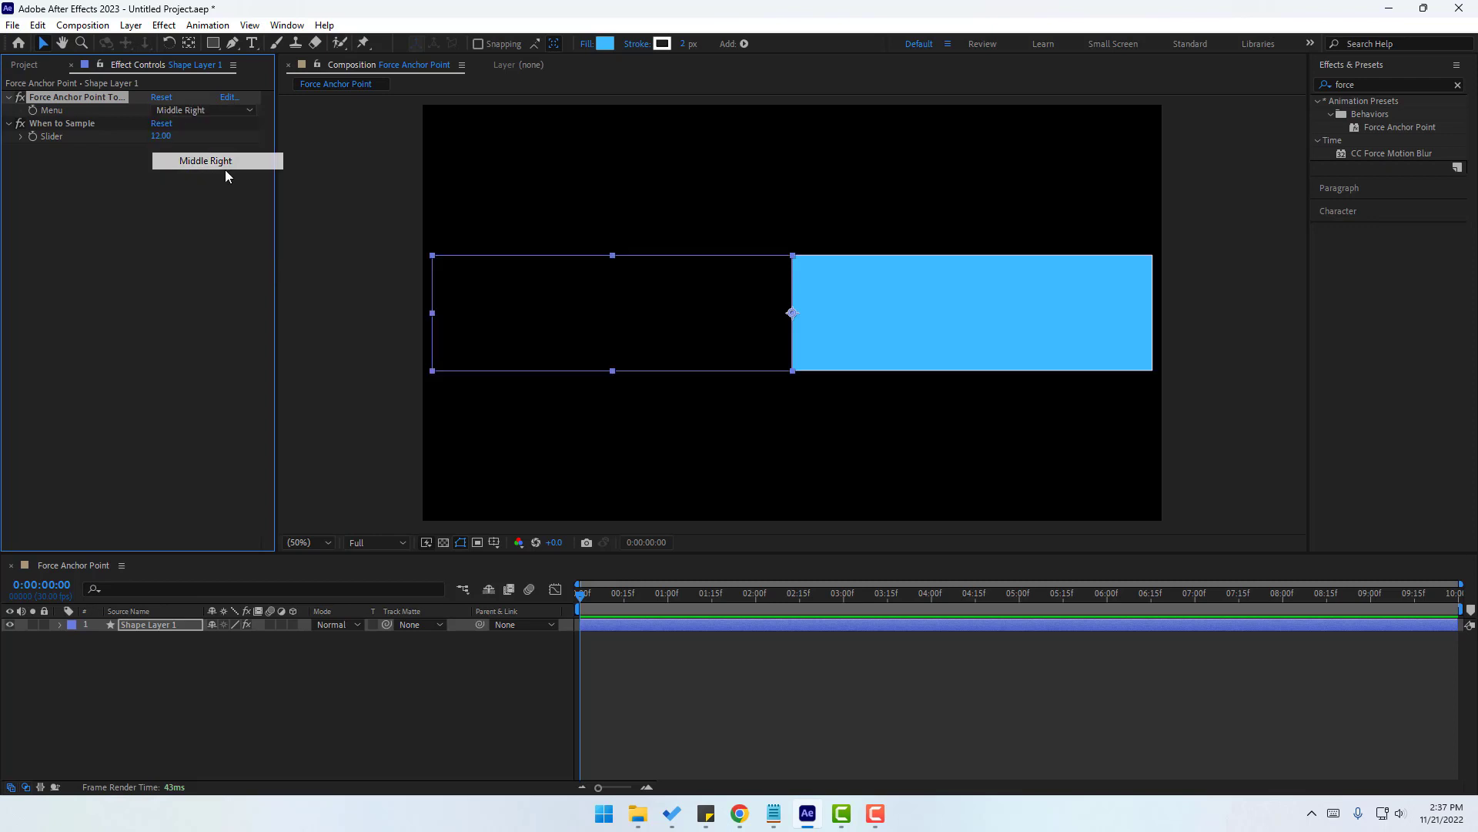
click(211, 114)
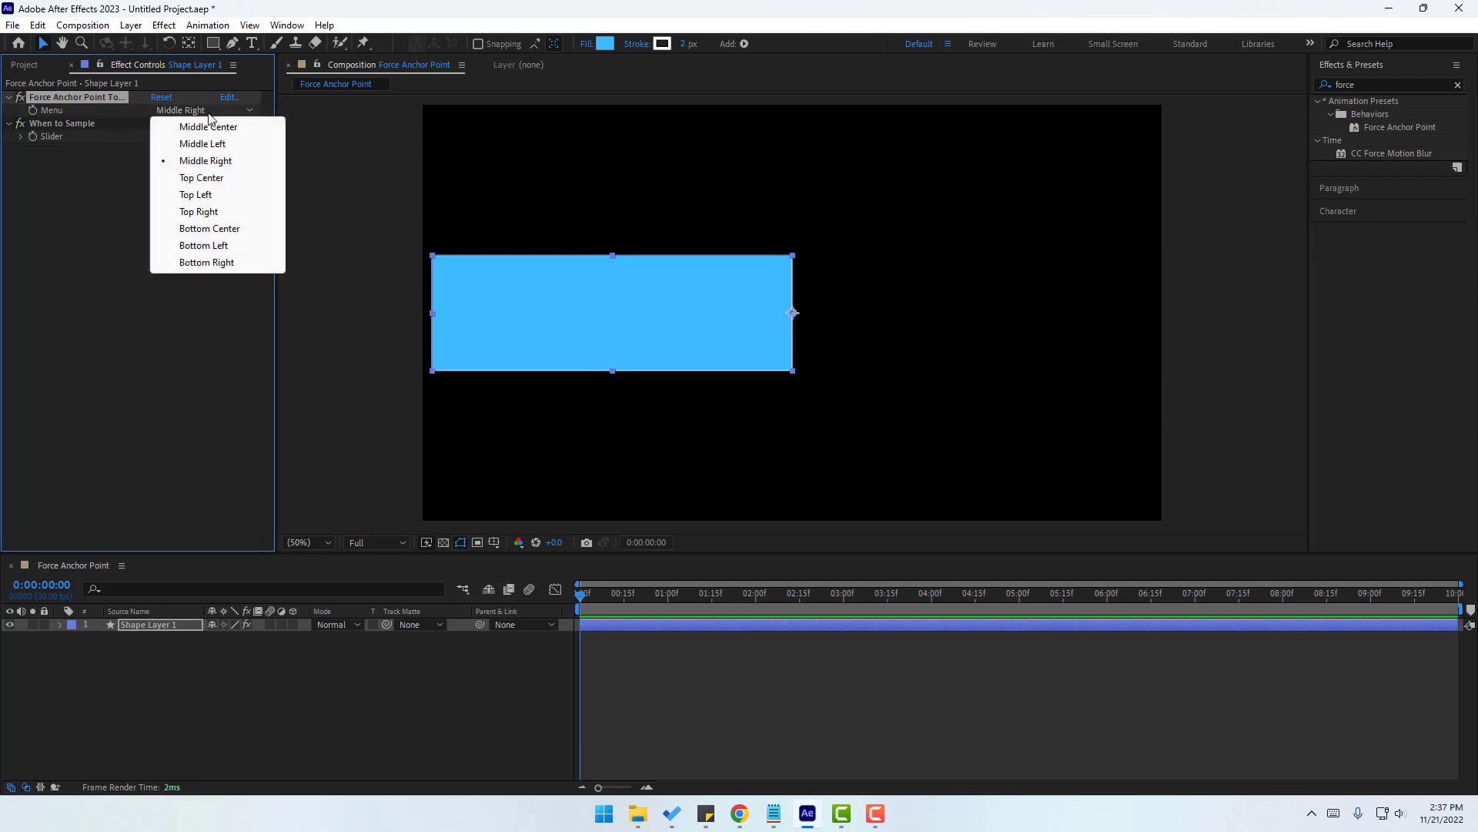
click(201, 179)
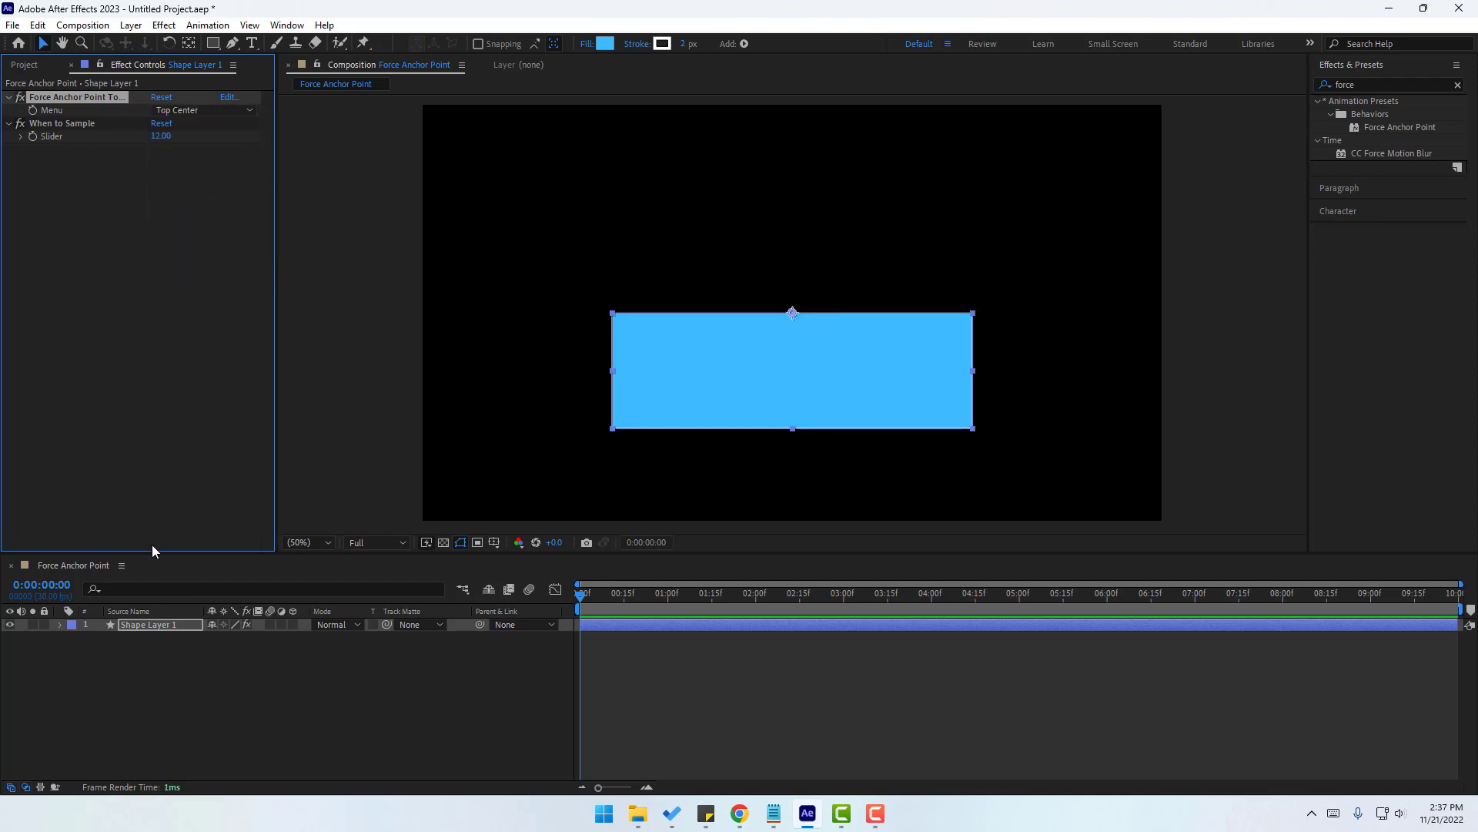
Add a rotation keyframe of 10° at the start of the composition on the rectangle's shape layer.
click(131, 627)
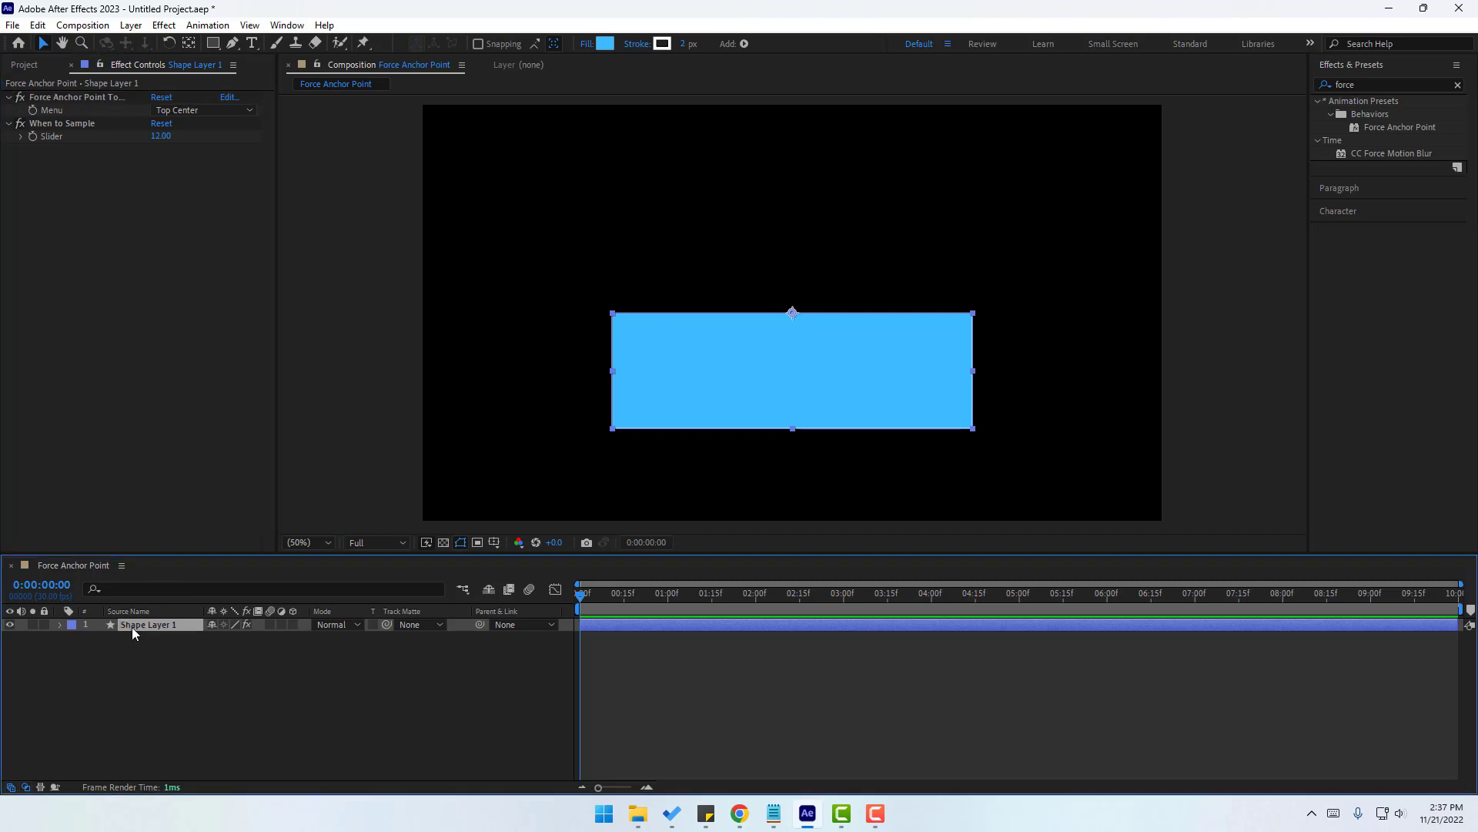
key(r)
click(228, 638)
text(10)
key(Return)
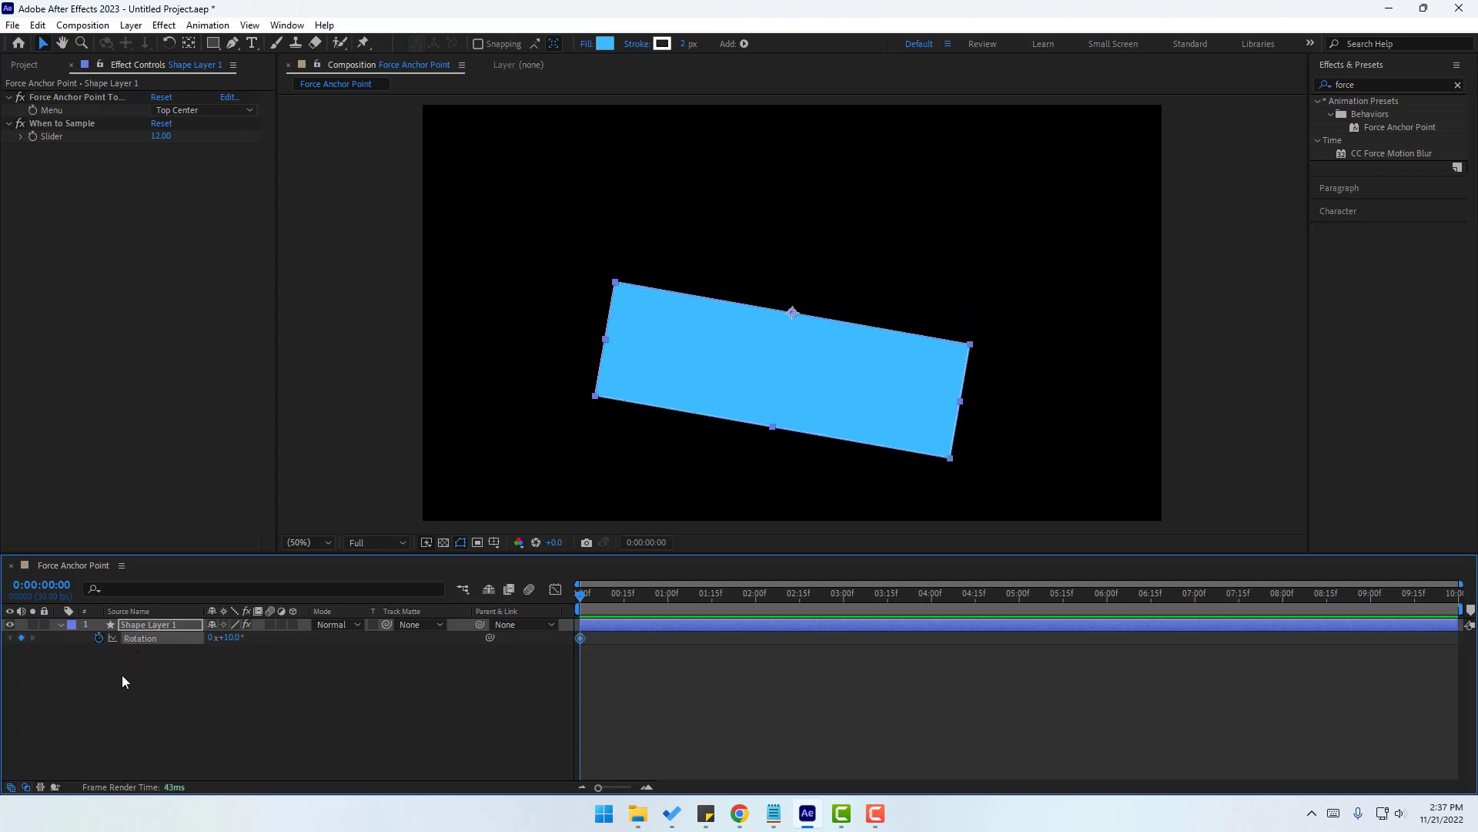
Add rotation keyframes to the rectangle of -5° at frame 10 and 2.5° at frame 20.
key(space)
click(238, 637)
text(-5)
key(Return)
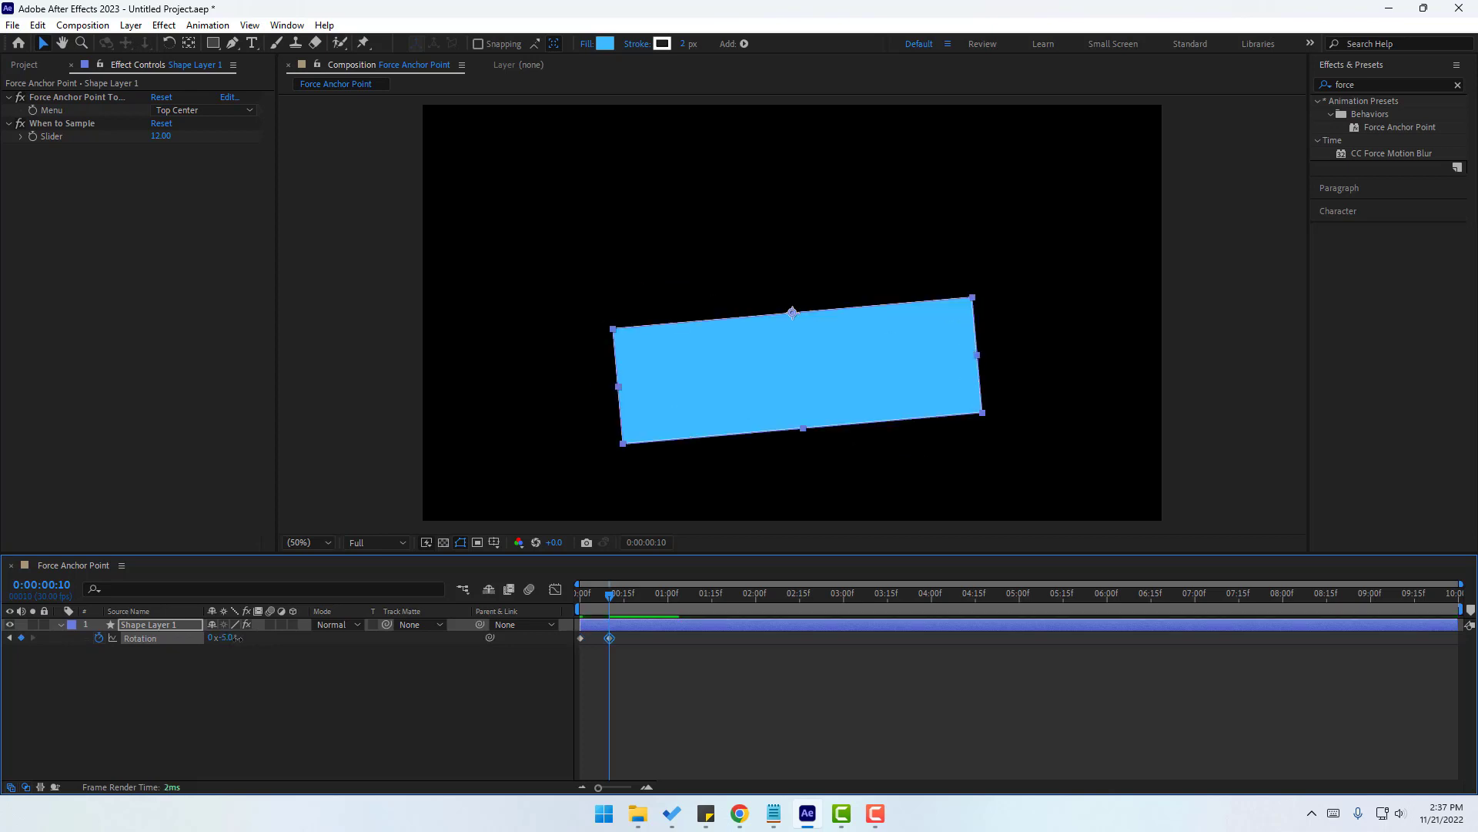
key(shift+Page_Down)
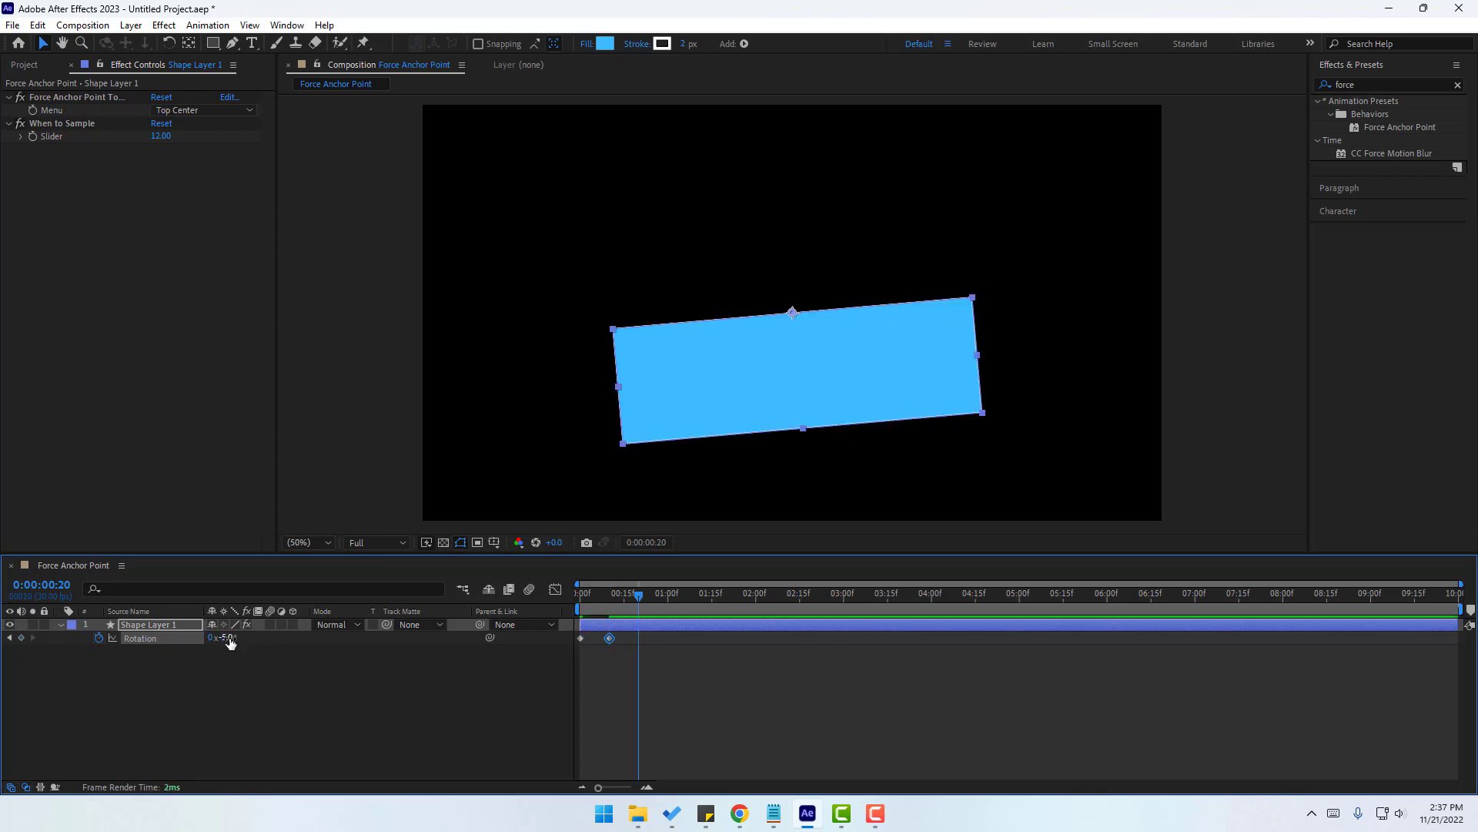
click(230, 638)
text(2.5)
key(Return)
Add rotation keyframes to the rectangle of -1.5° at 0:00:01:00 and 0° at 0:00:01:10.
key(shift+Page_Down)
click(230, 638)
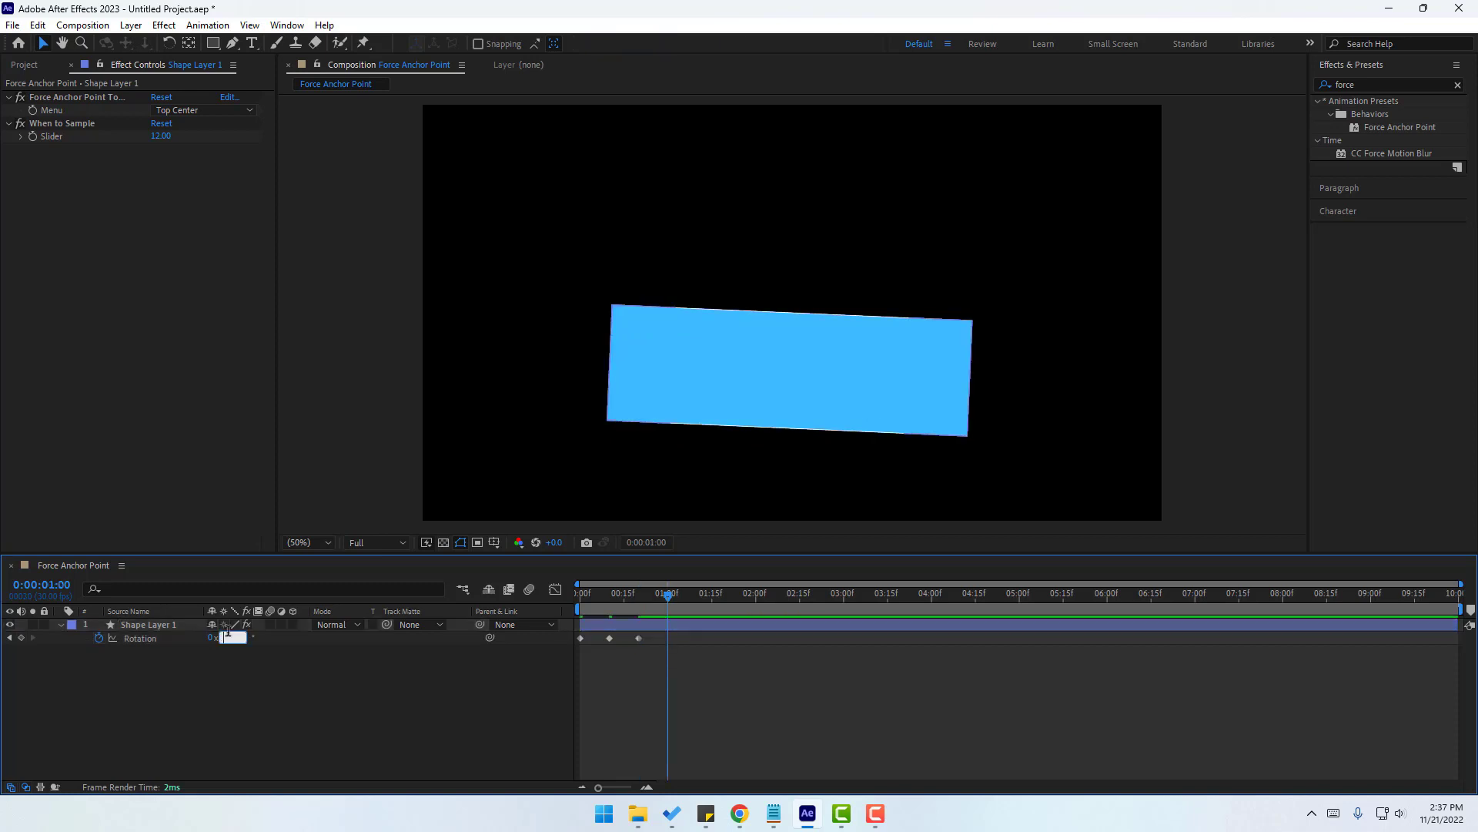
key(Return)
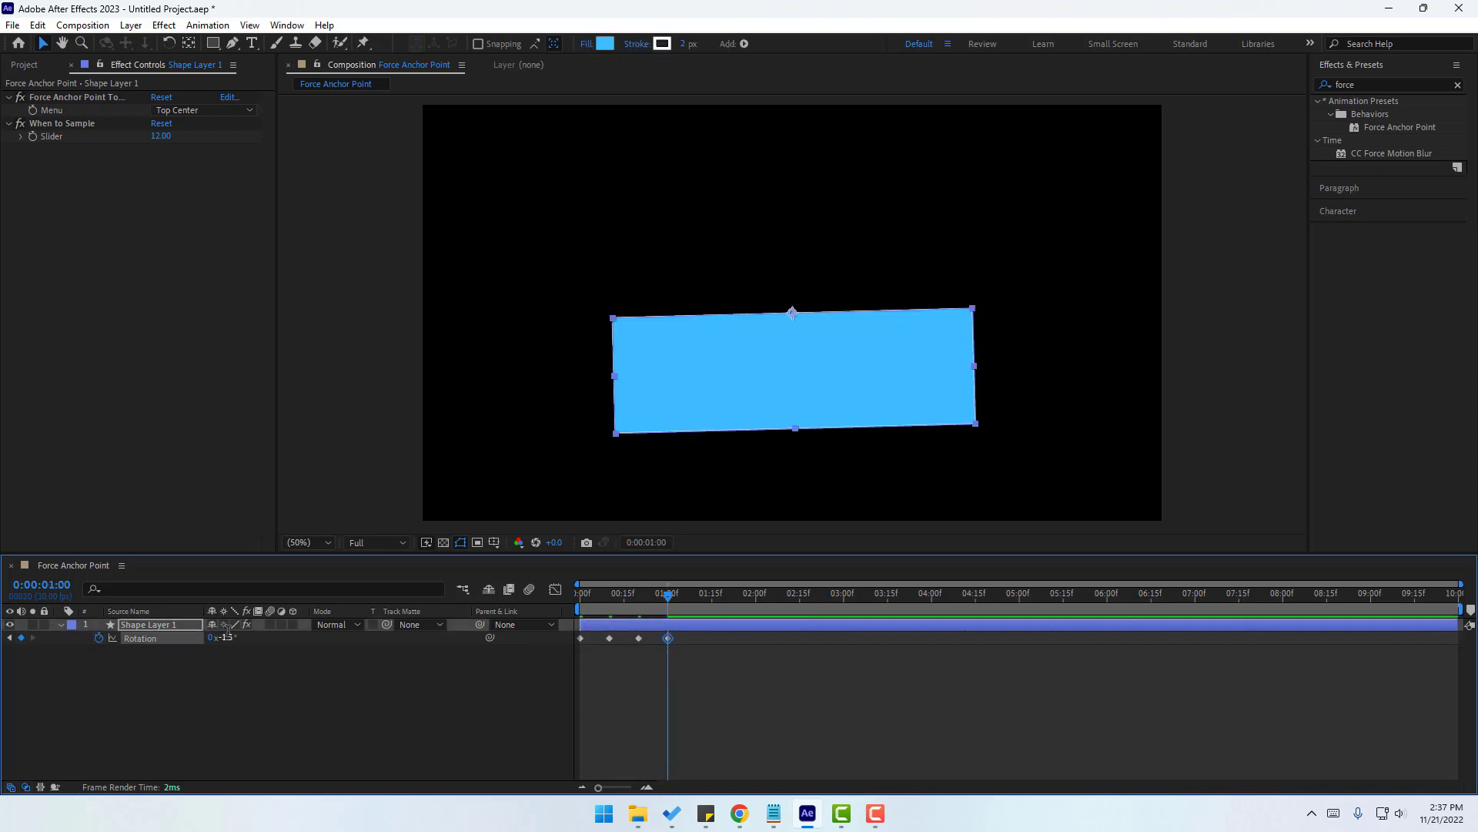
key(shift+Page_Down)
click(229, 638)
text(0)
key(Return)
Apply Easy Ease to all of the rectangle's rotation keyframes and preview the swinging animation.
drag(715, 636, 569, 655)
right_click(581, 645)
mouse_move(670, 628)
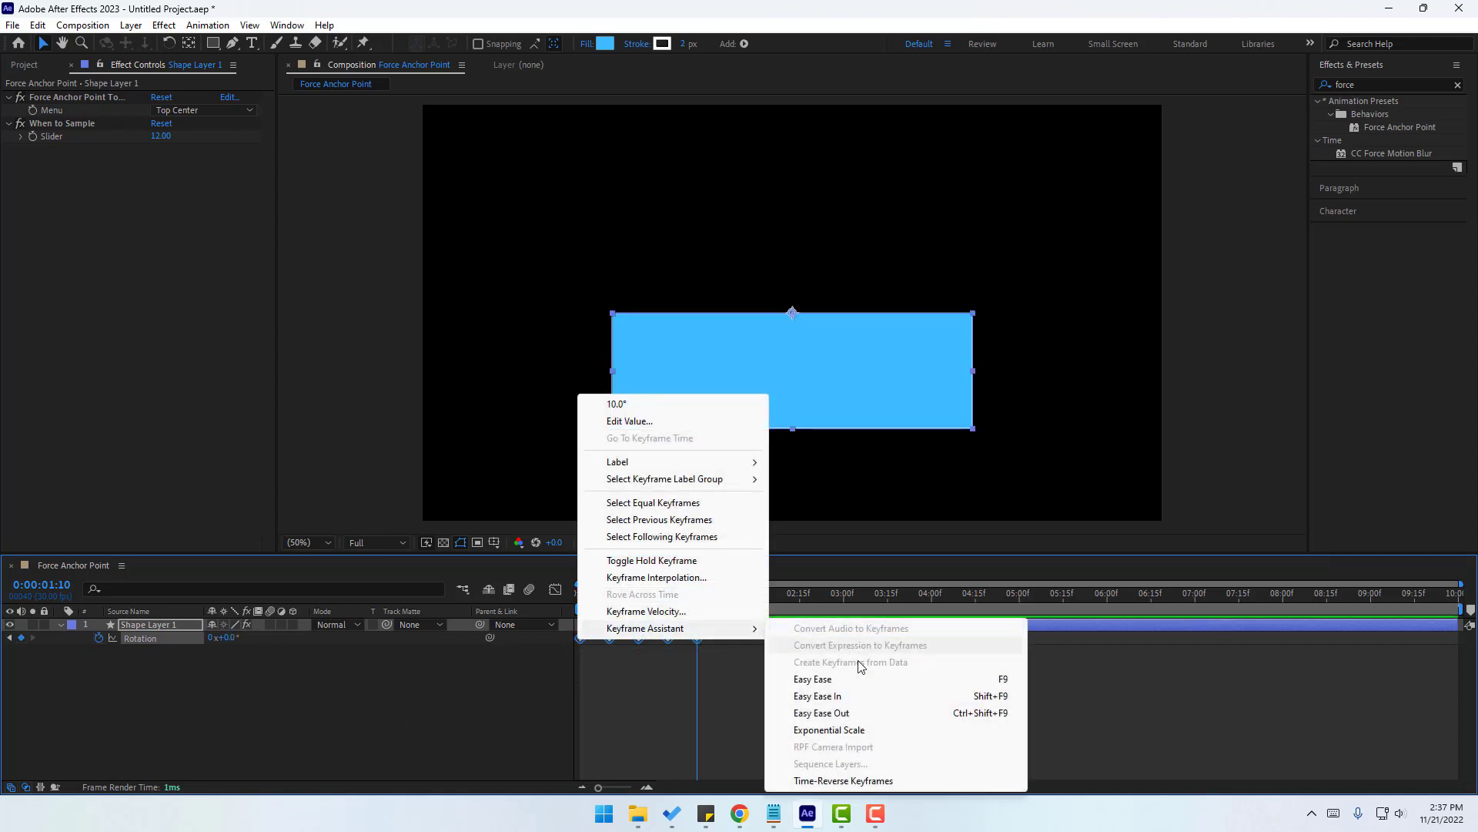
click(1006, 682)
key(space)
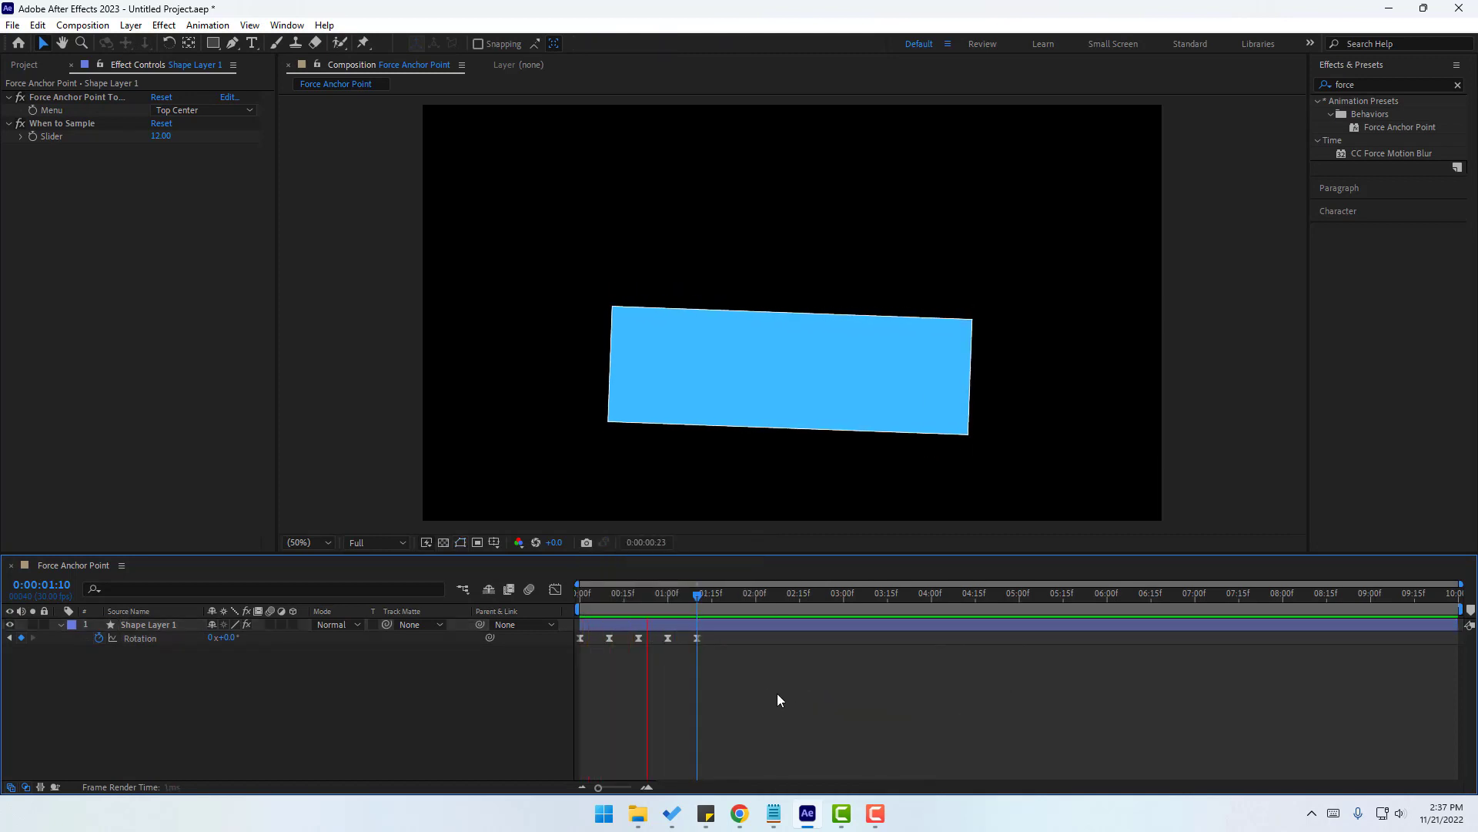
key(space)
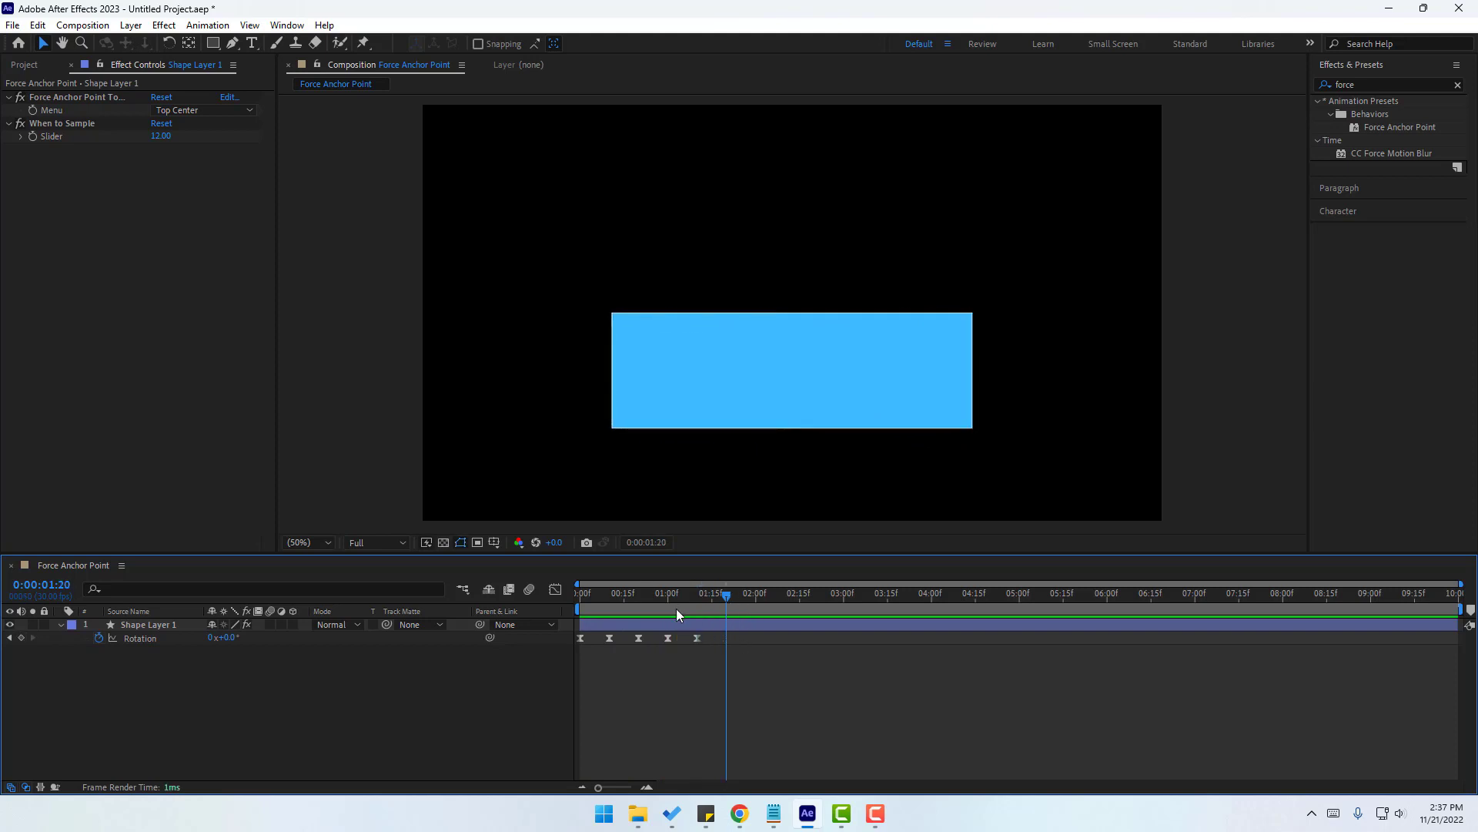
Set the rectangle's forced anchor point to Top Left and preview the rotation.
click(149, 626)
click(197, 112)
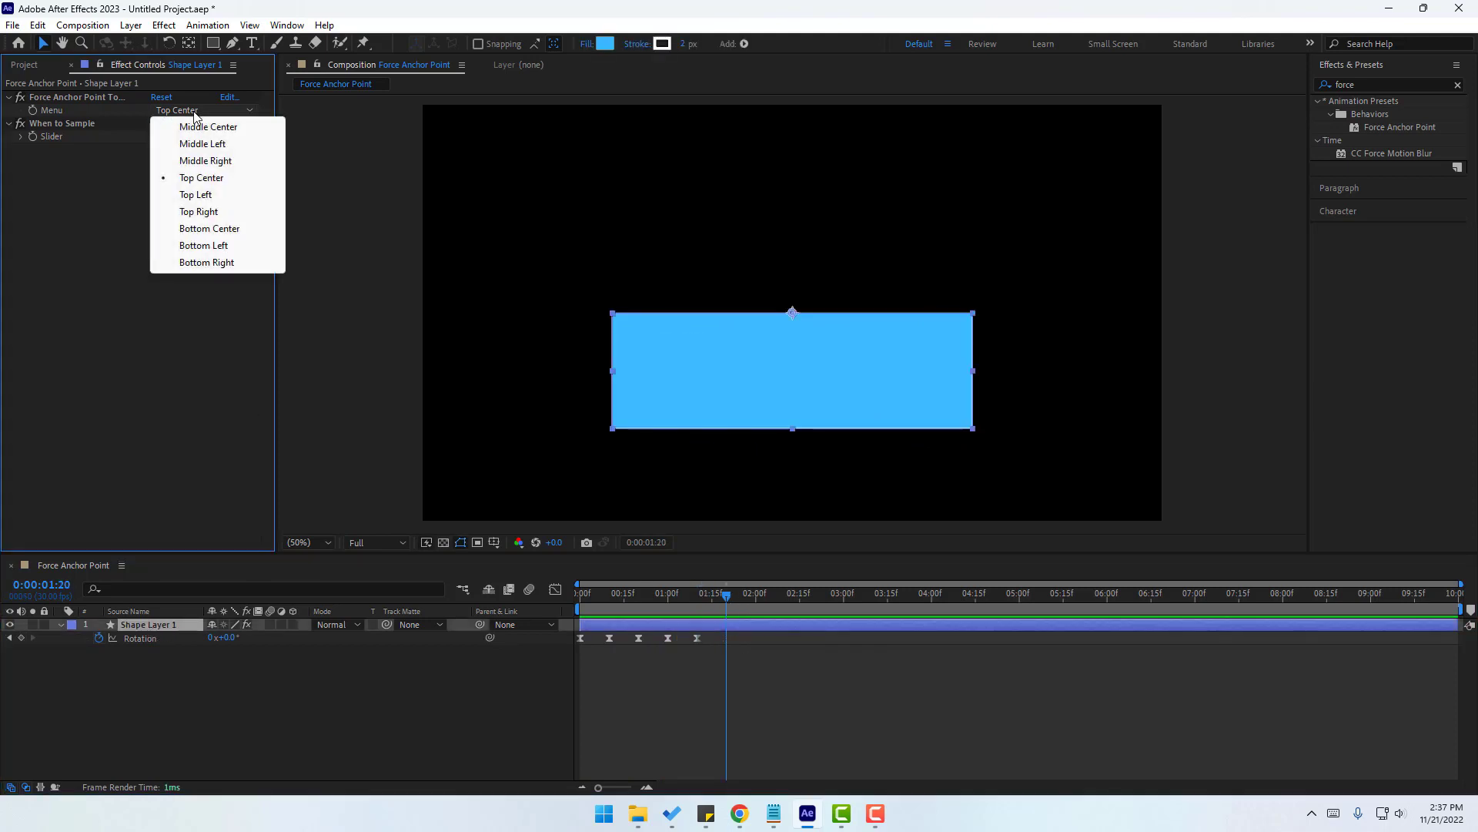
click(199, 195)
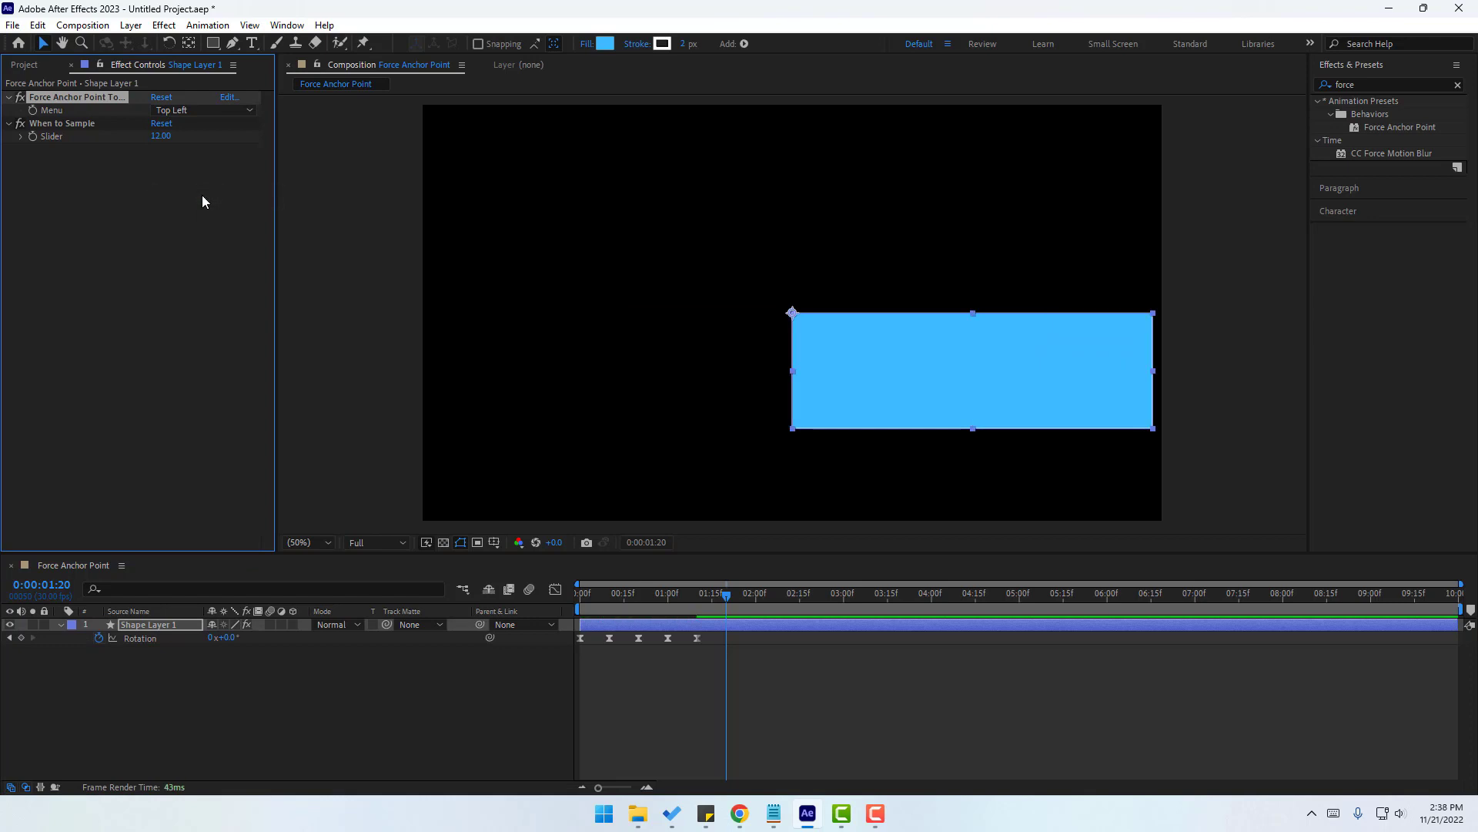
key(space)
key(space)
Move the rectangle back toward the middle of the frame and preview its swing again.
drag(944, 390, 724, 325)
key(space)
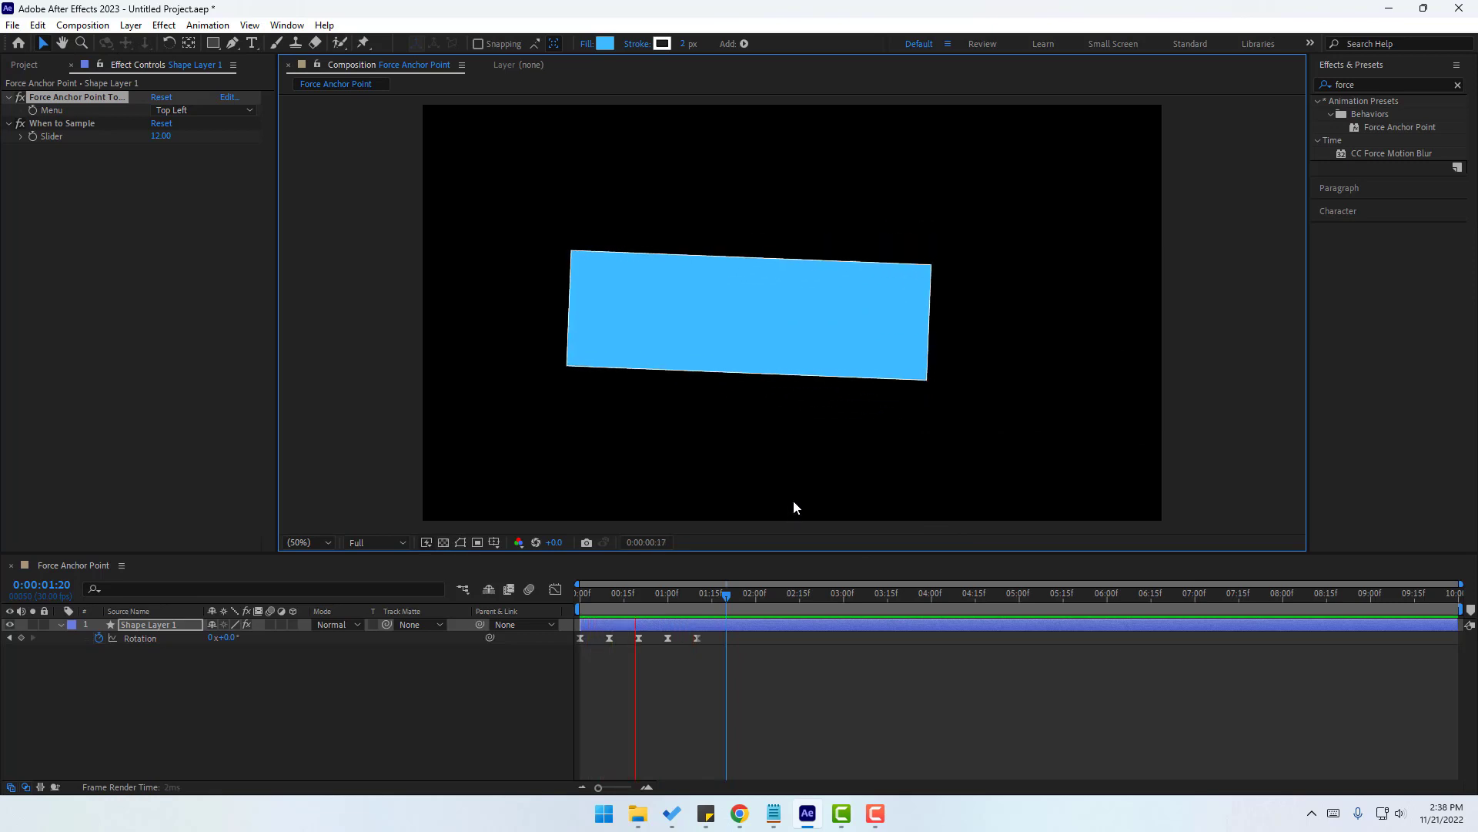
key(space)
Set the forced anchor point to Top Right, then move the rectangle back into the frame and preview it.
click(189, 111)
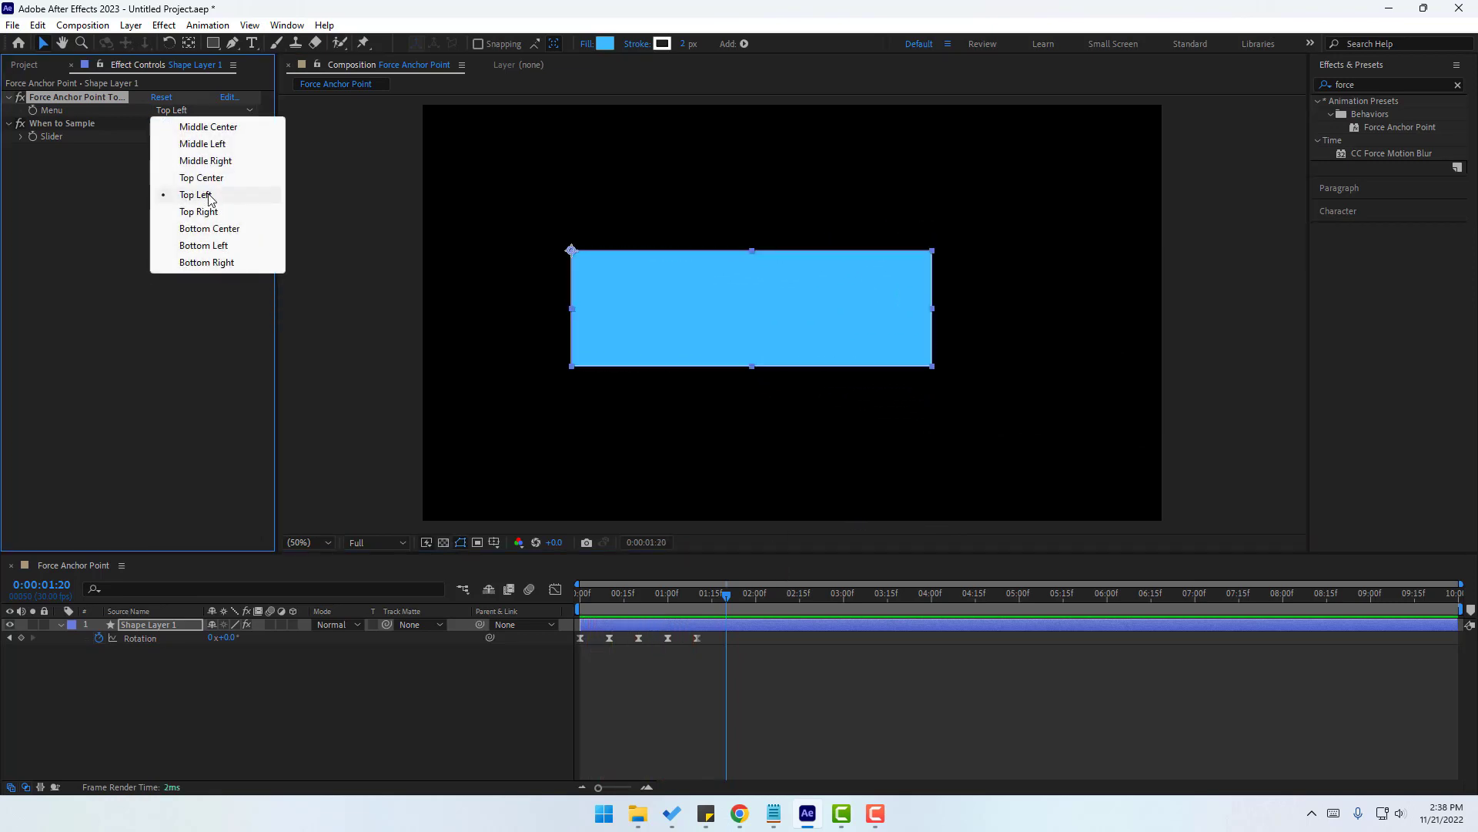
click(197, 213)
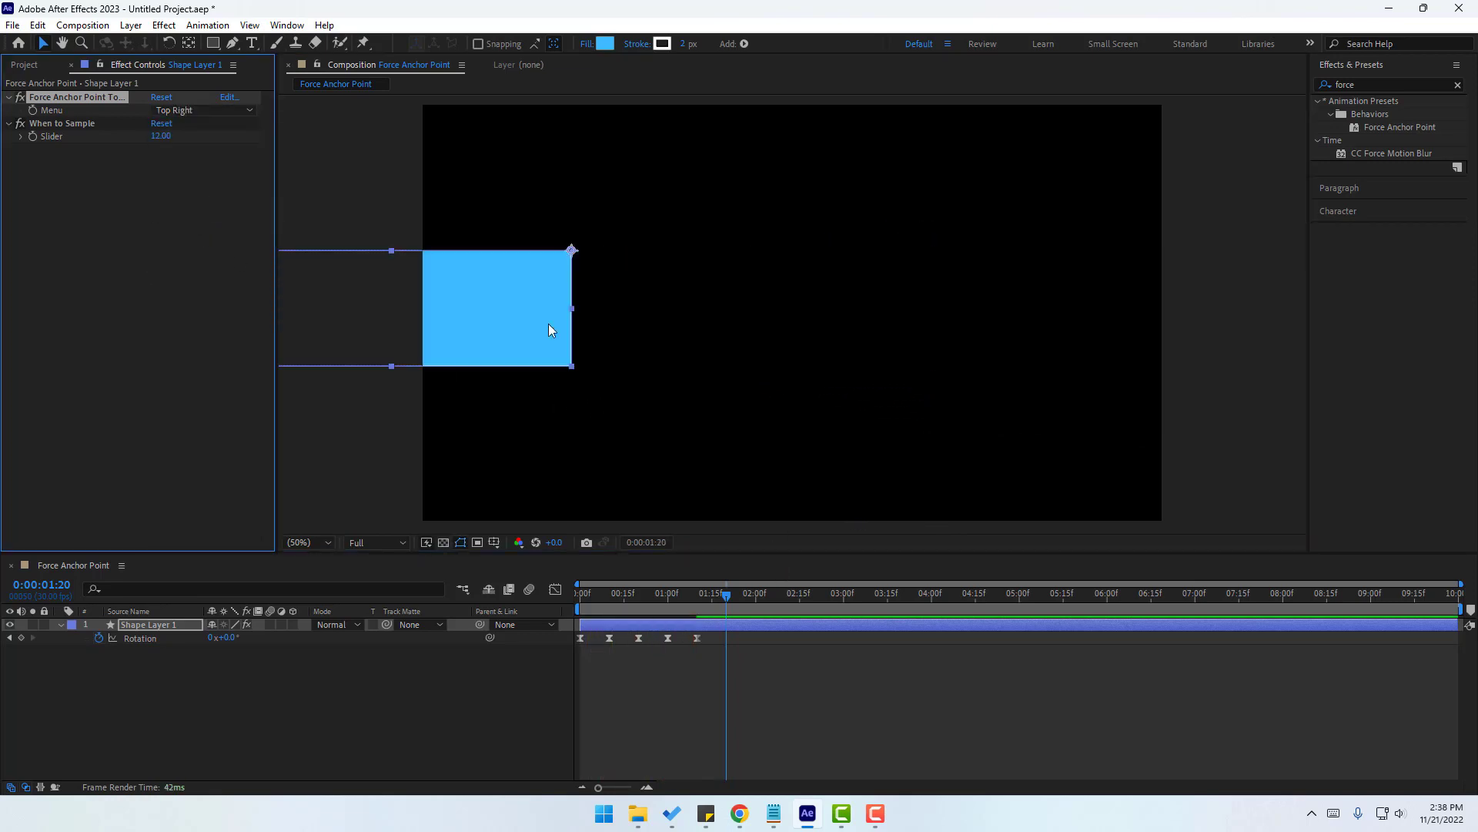
click(909, 349)
key(space)
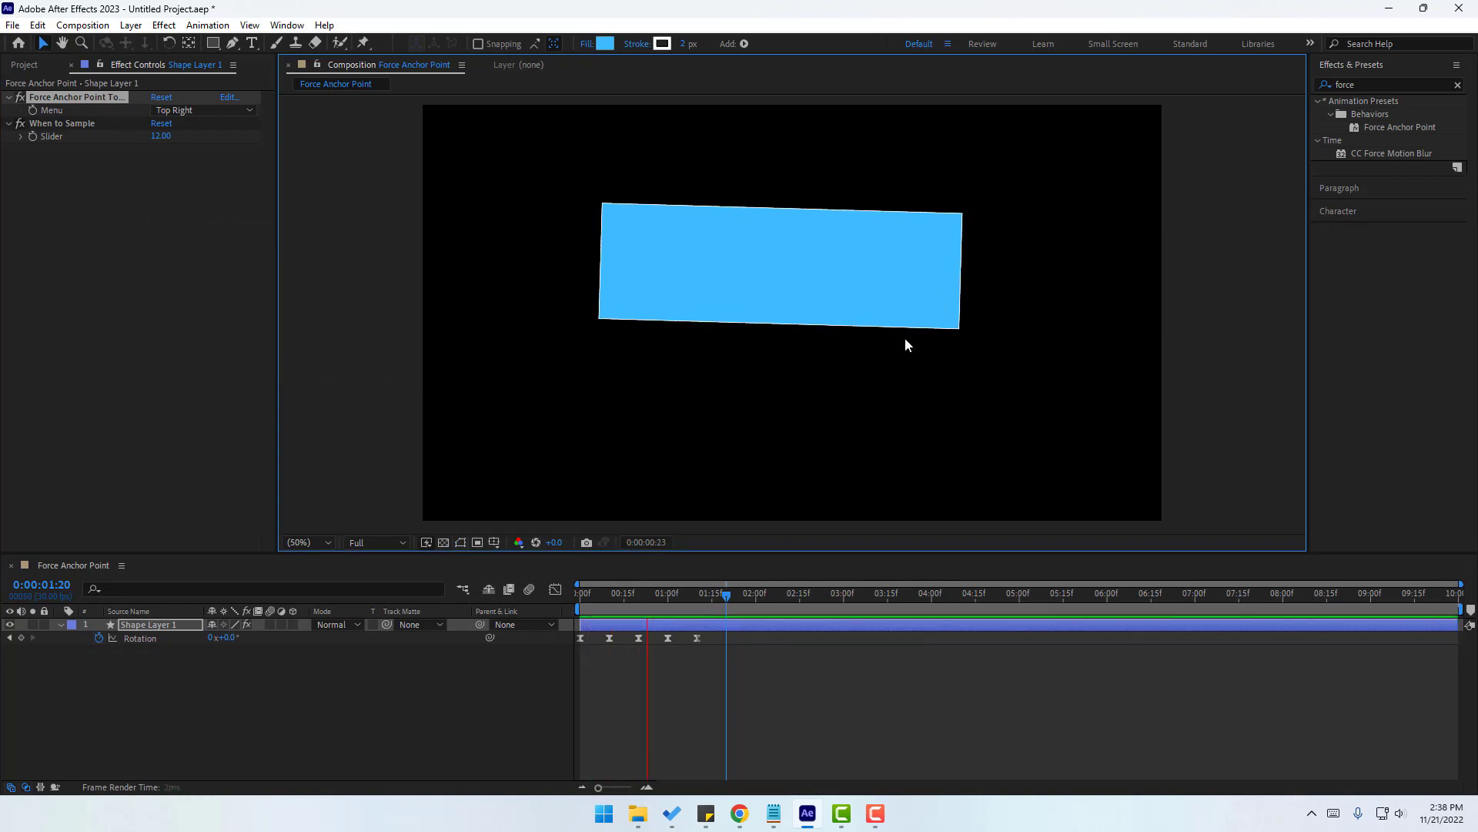
key(space)
Set the rectangle's forced anchor point to Bottom Center and preview the animation.
click(186, 111)
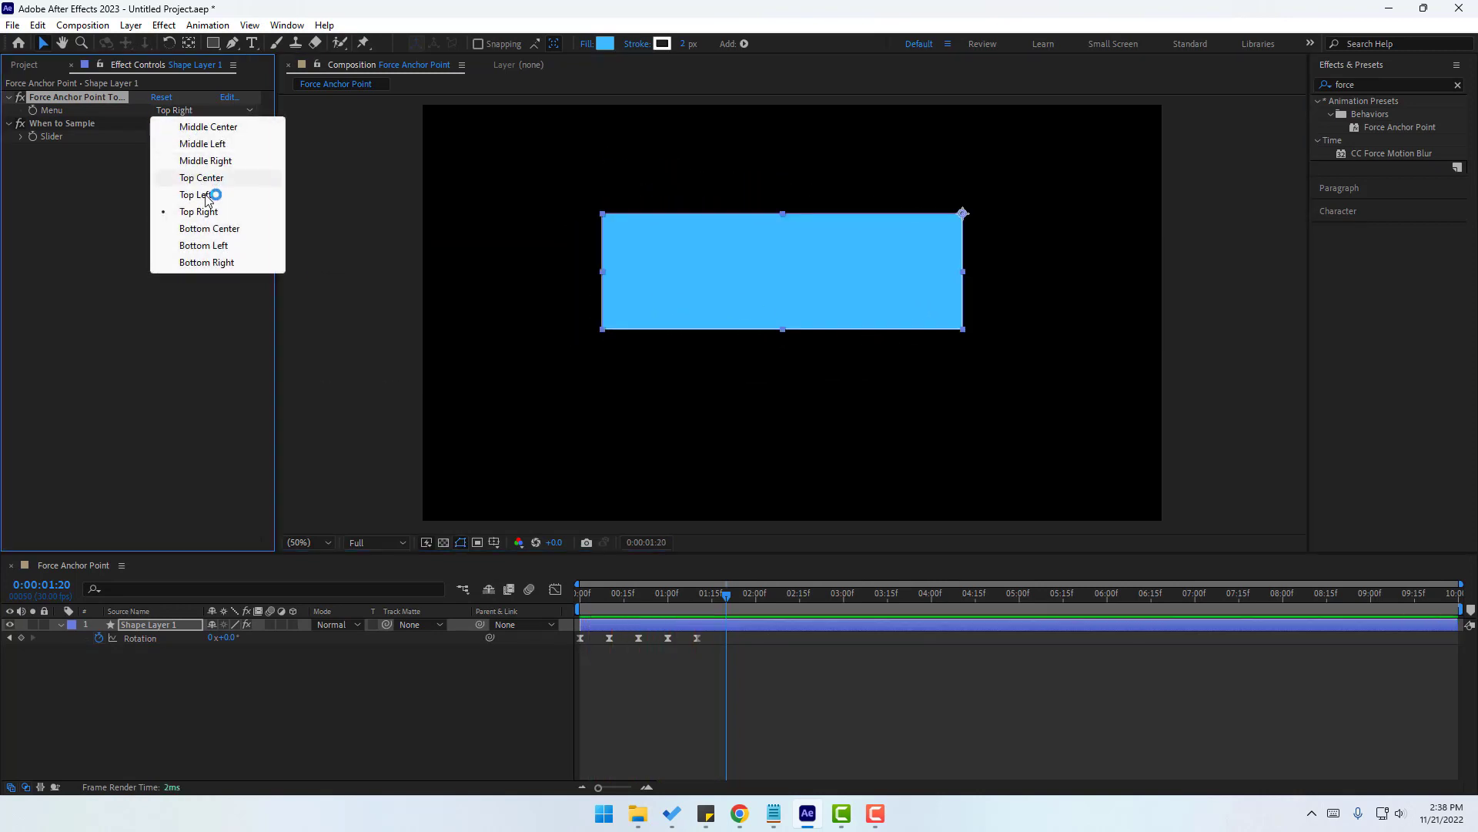
click(210, 229)
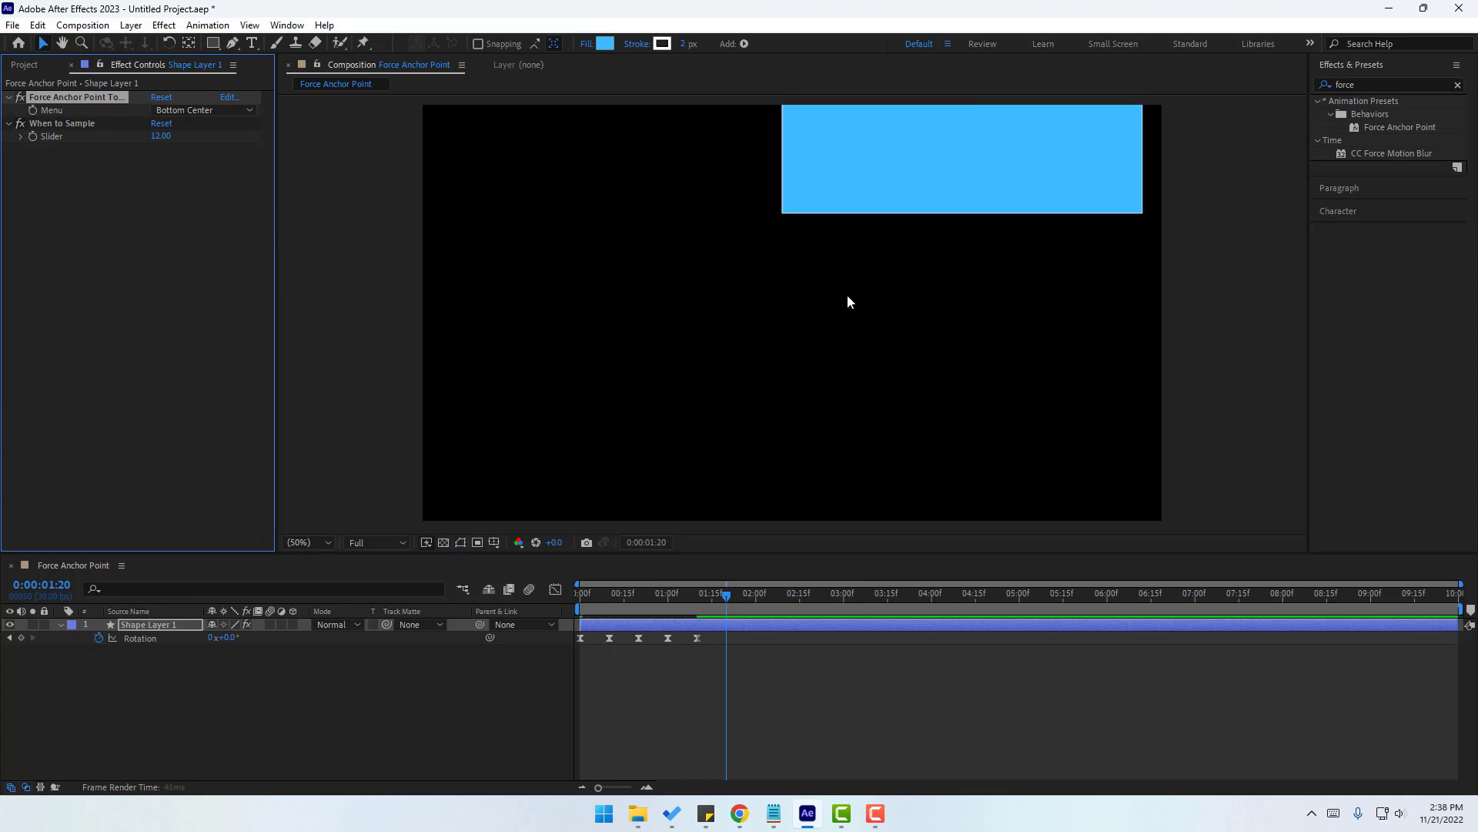
key(space)
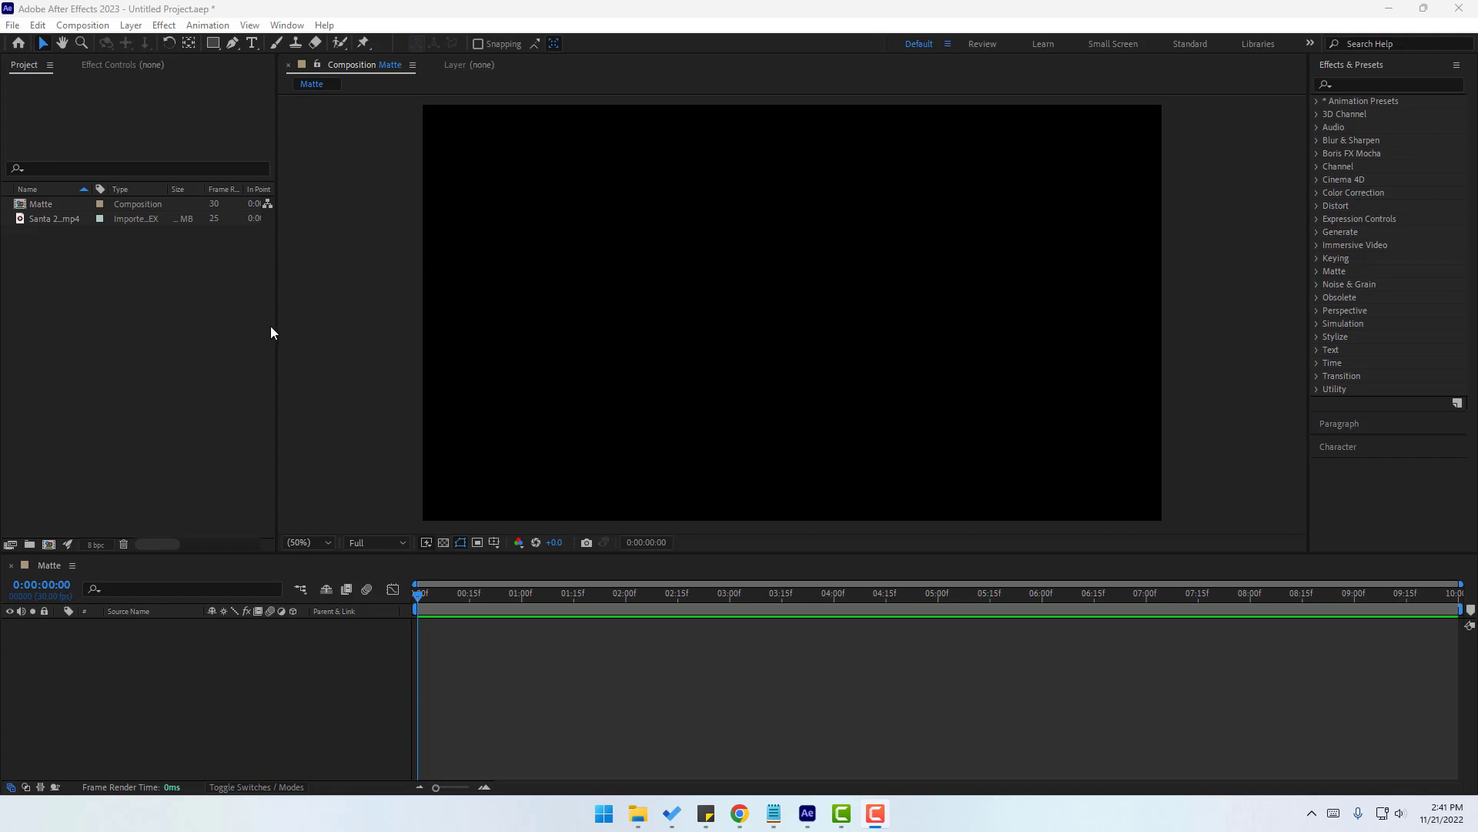
Add a text layer reading "motion" in the Matte composition and return to the Selection tool.
click(251, 48)
click(655, 308)
text(mo)
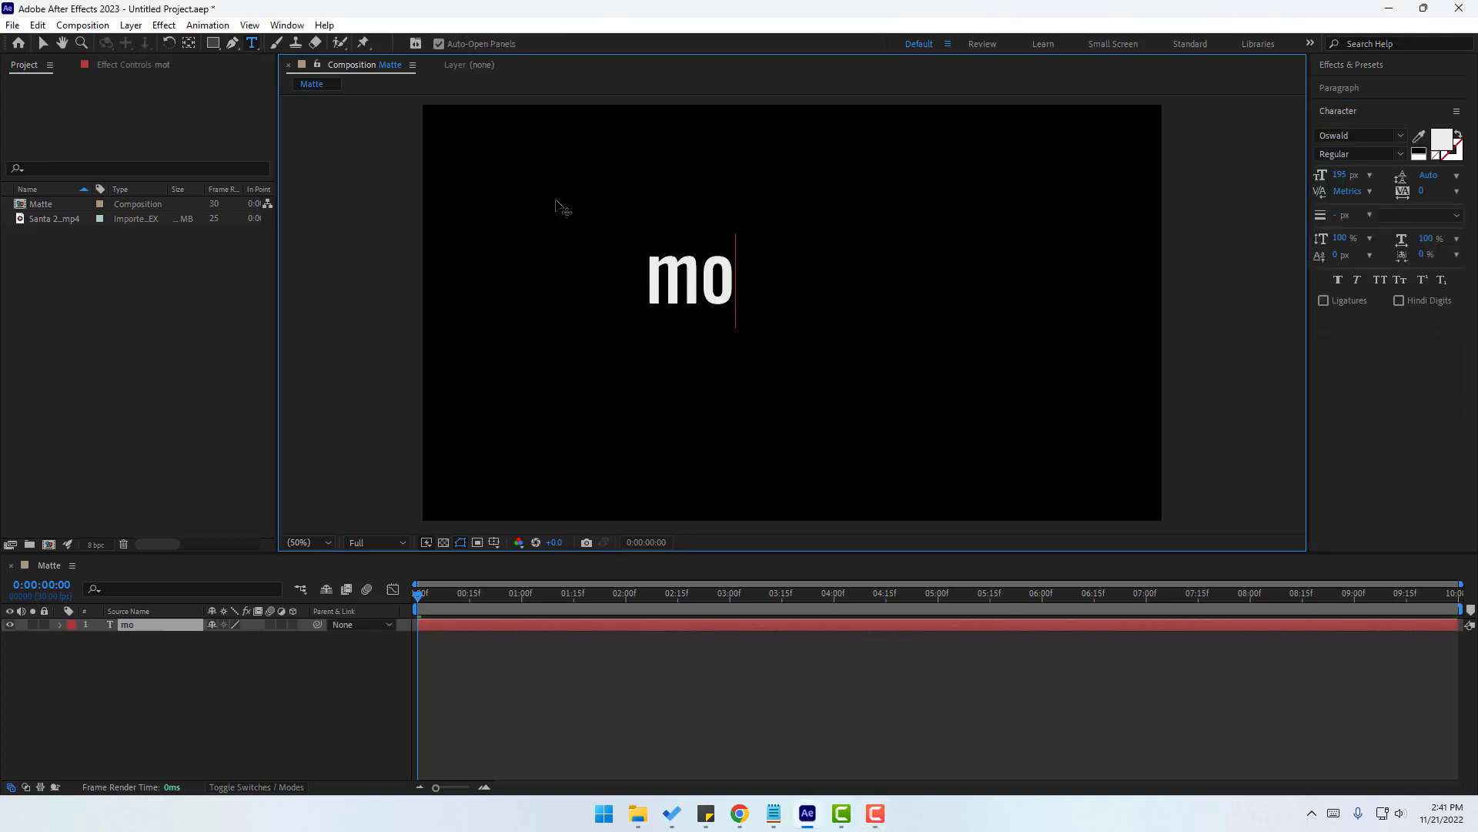
text(tion)
click(43, 43)
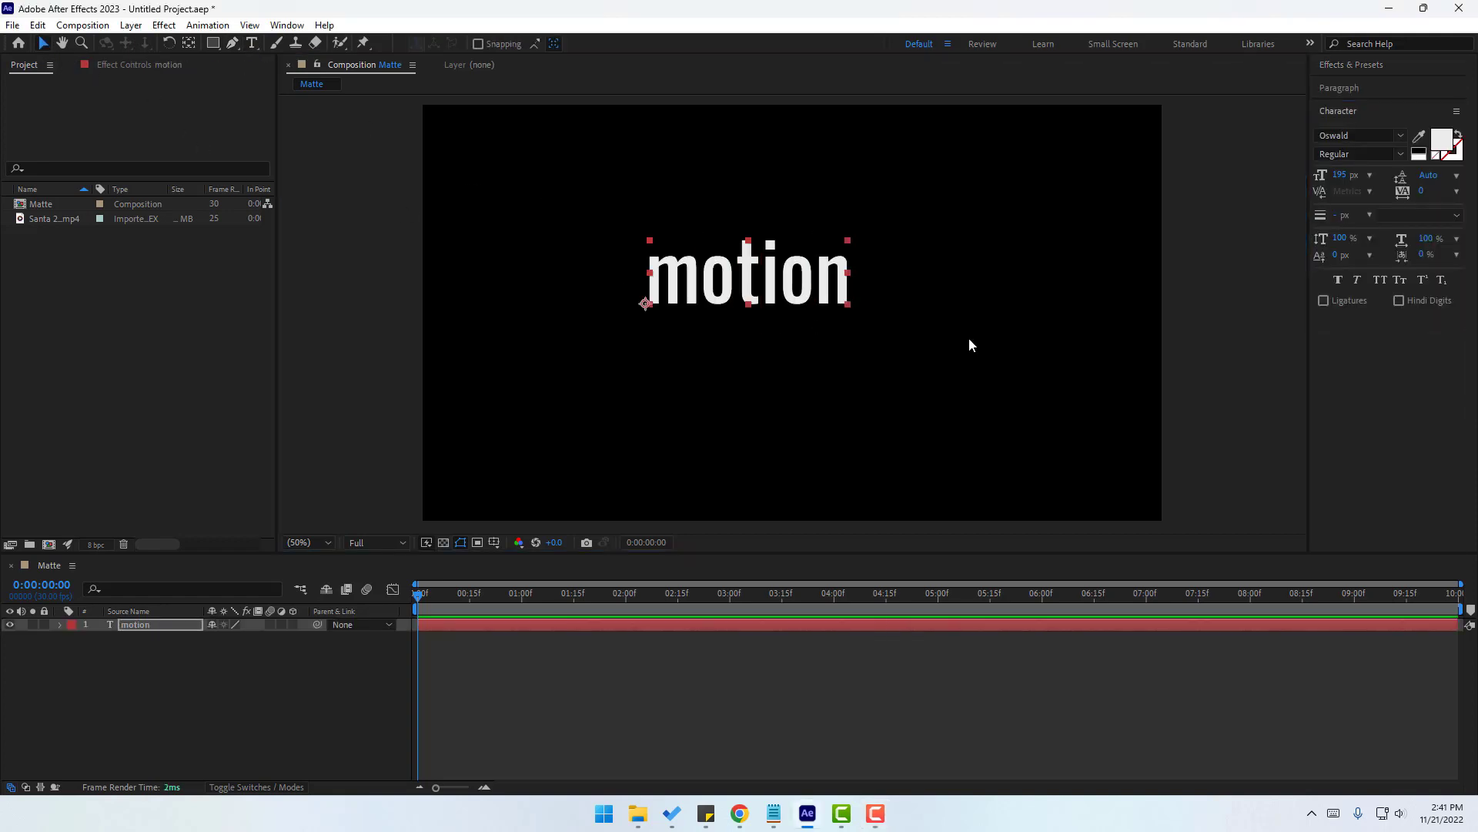
Change the "motion" text's font to Source Sans Pro and enlarge it to 335 px.
click(1401, 136)
scroll(1353, 266, up, 5)
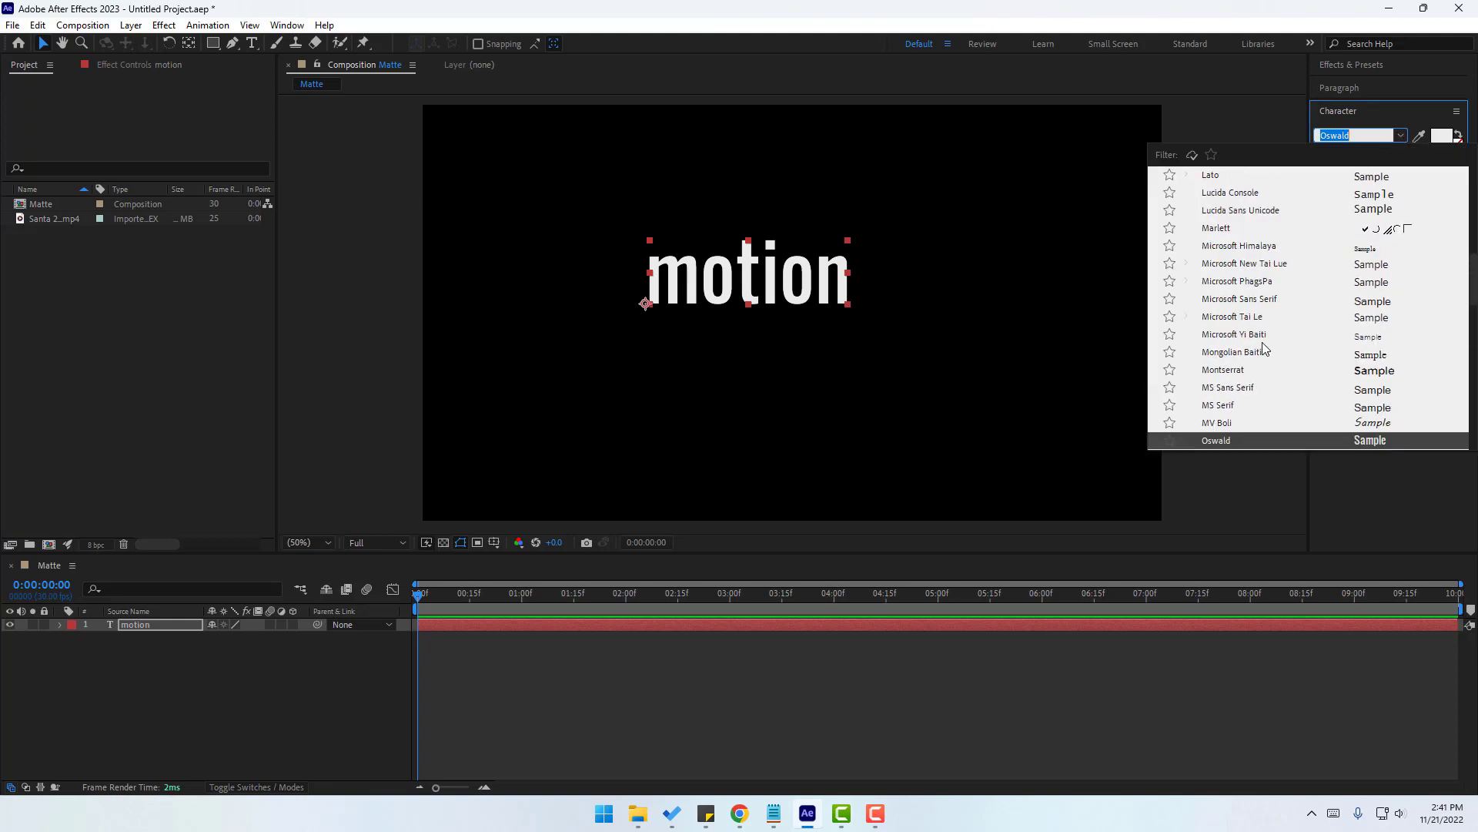
scroll(1284, 347, down, 7)
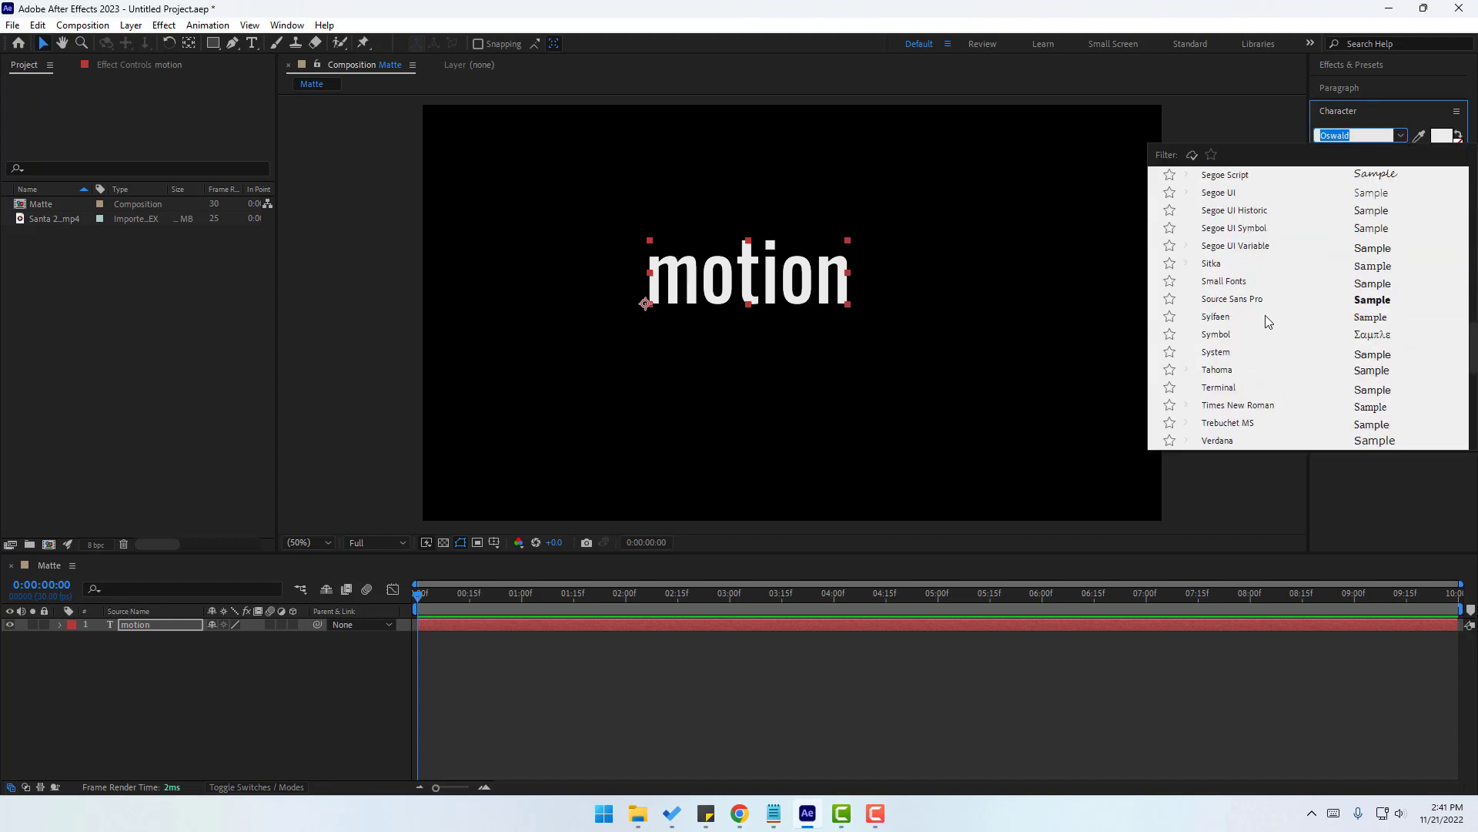
click(1242, 300)
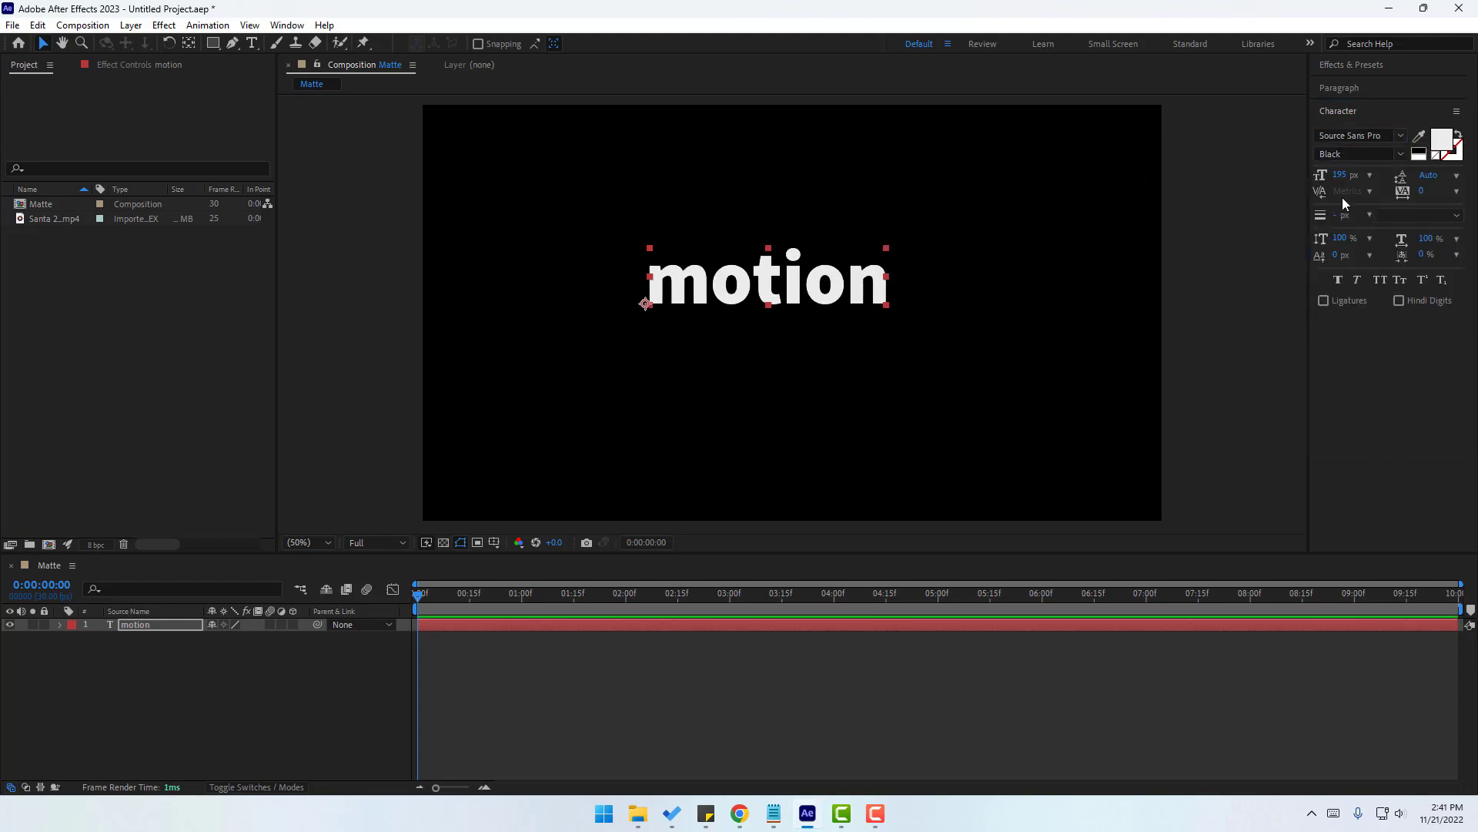
drag(1340, 176, 1448, 175)
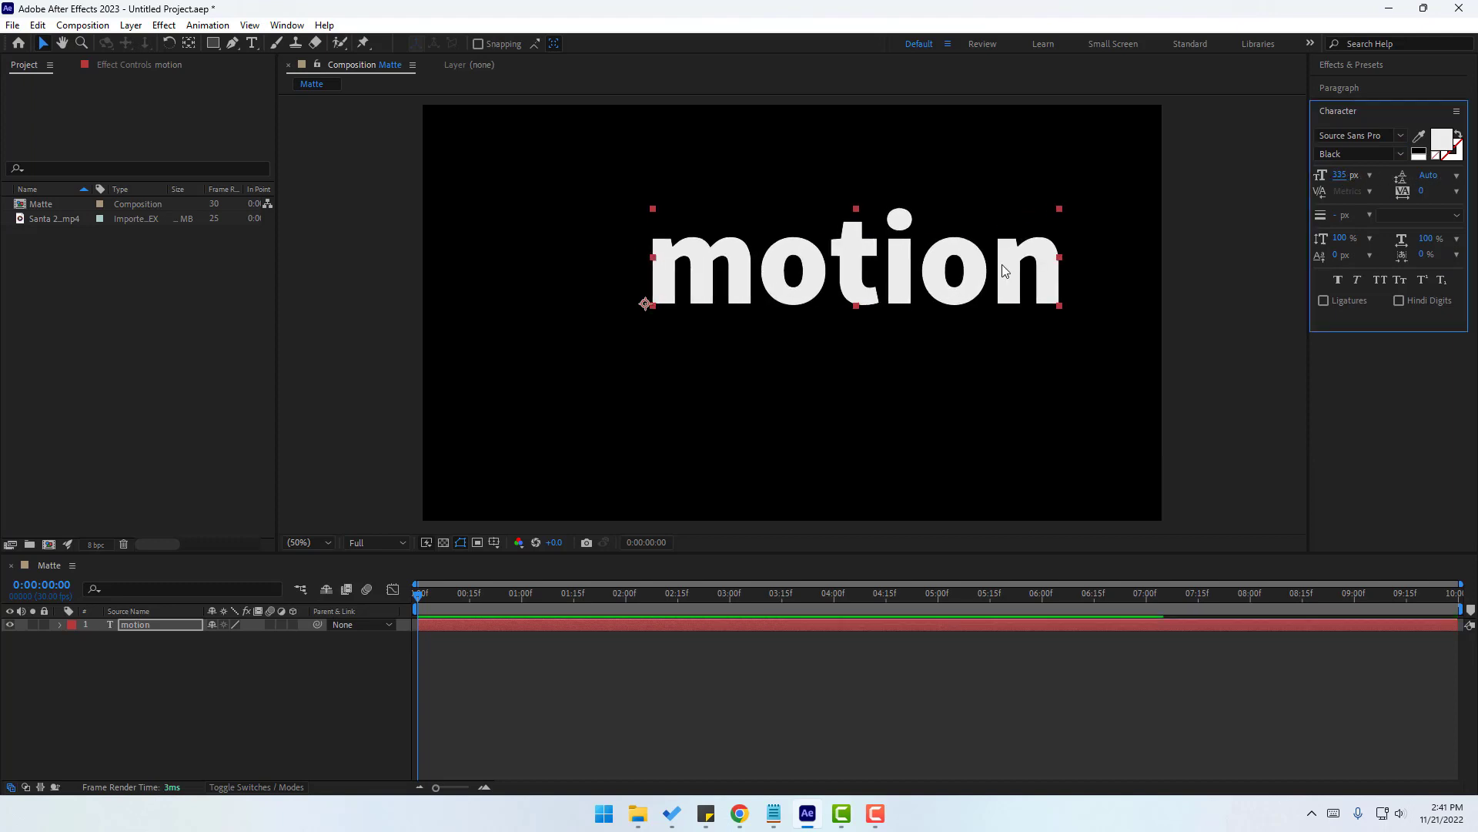
Move the "motion" text near the middle of the frame and center its anchor point within the text.
drag(1004, 269, 945, 308)
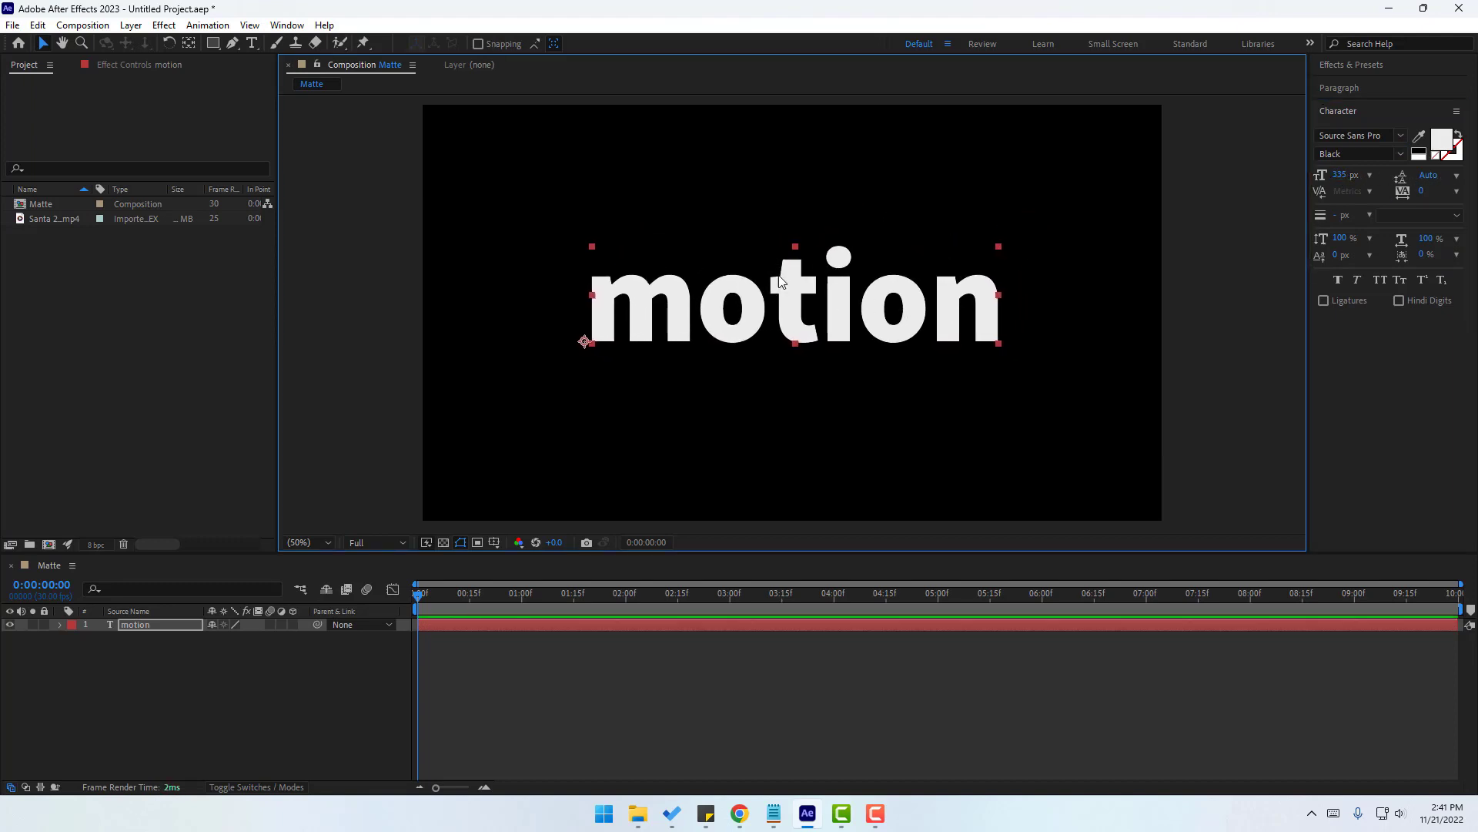
click(190, 44)
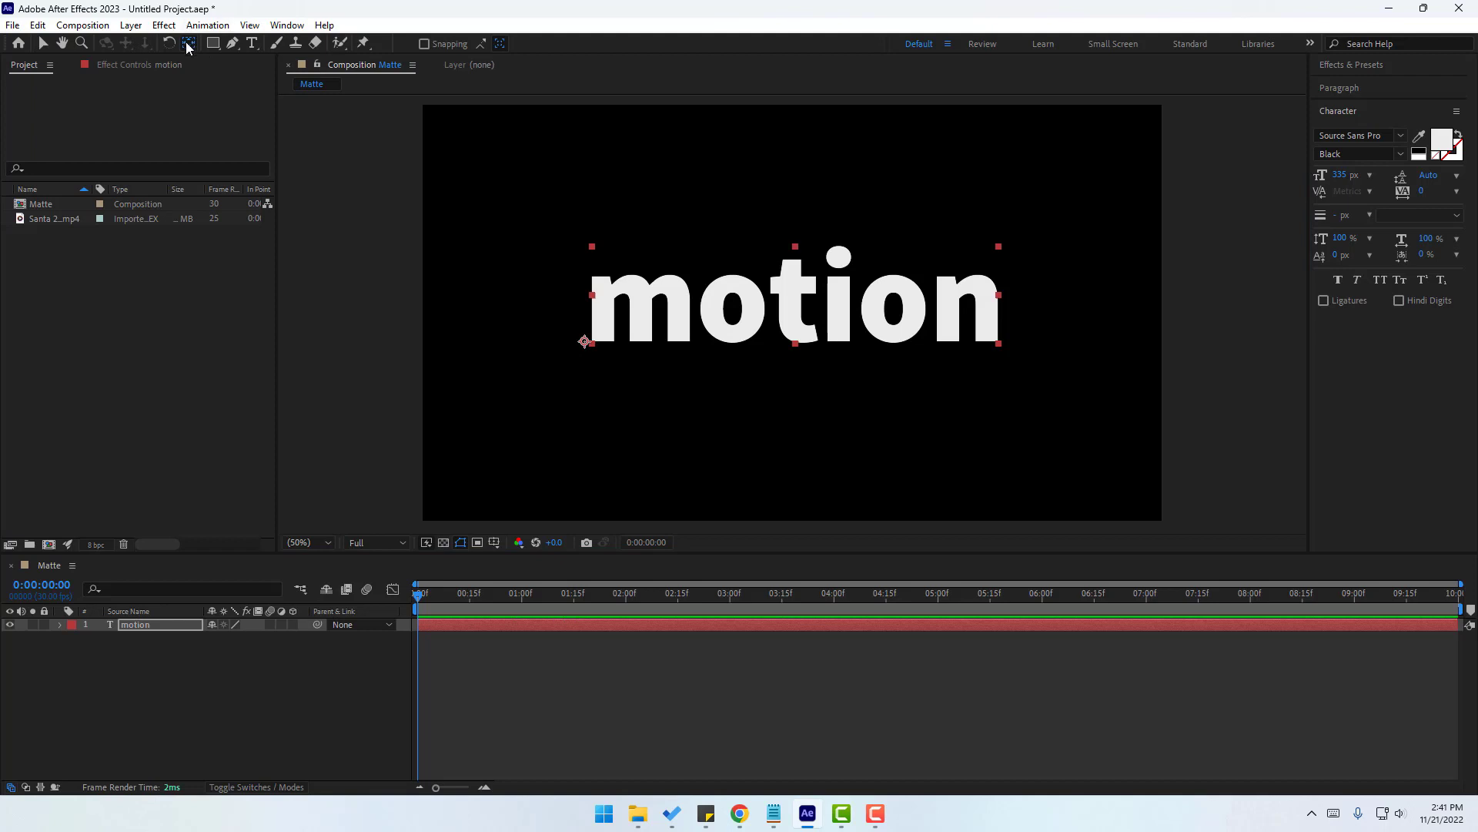
click(43, 44)
Create a new dark grey 1920 x 1080 px solid layer named "bg".
click(128, 726)
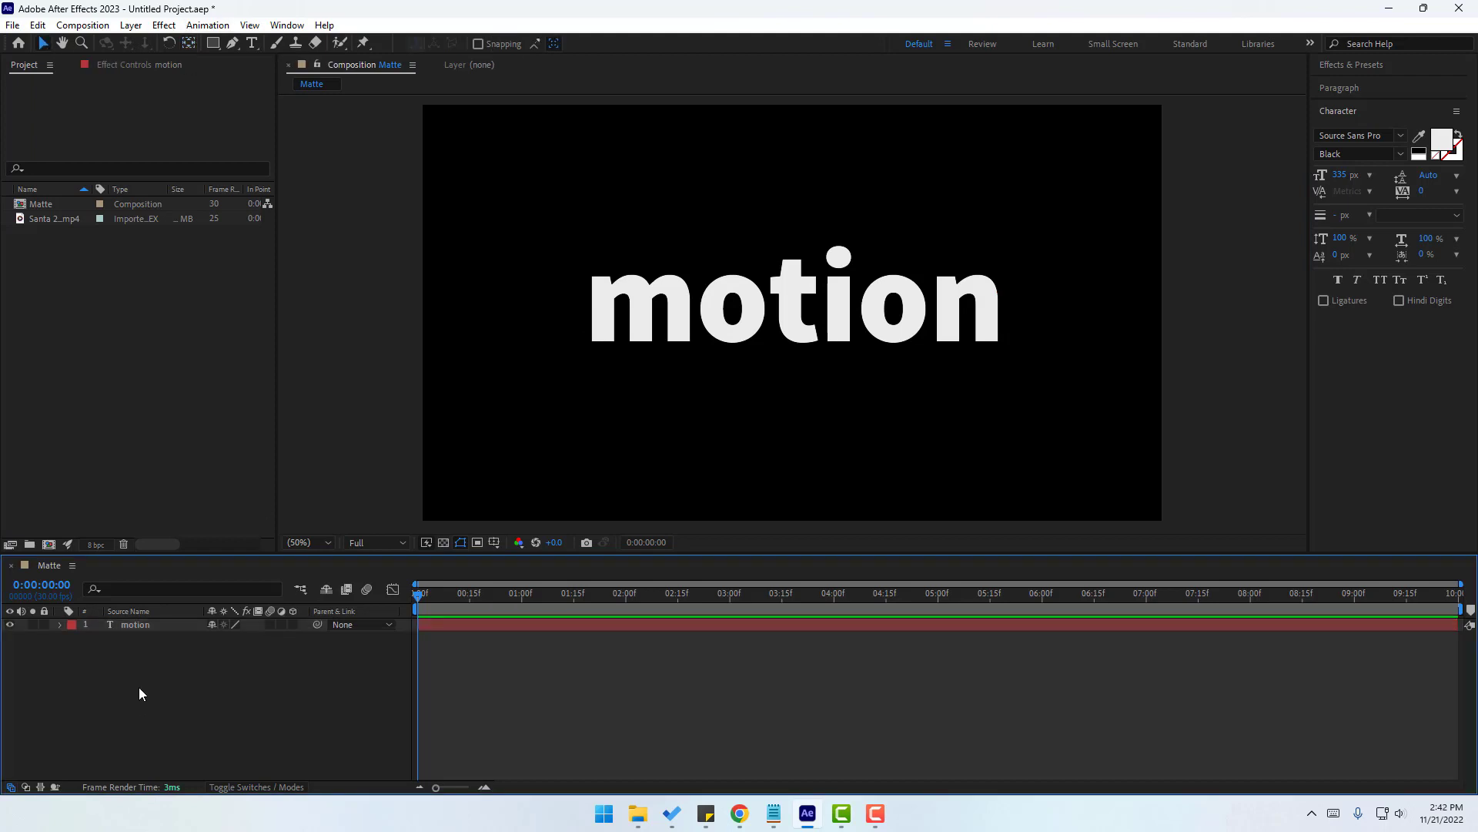
right_click(138, 685)
mouse_move(205, 495)
click(402, 533)
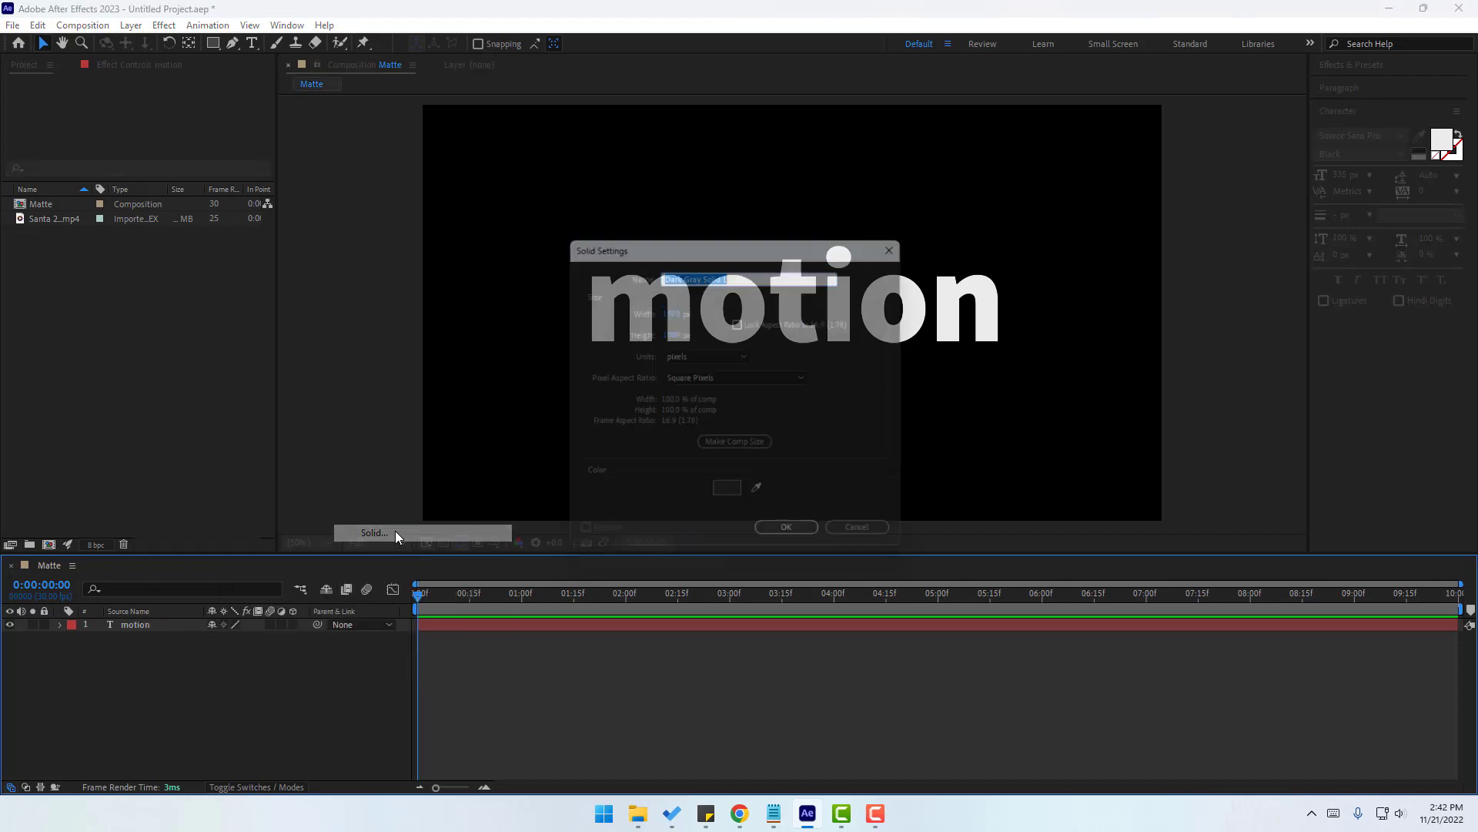
text(bg)
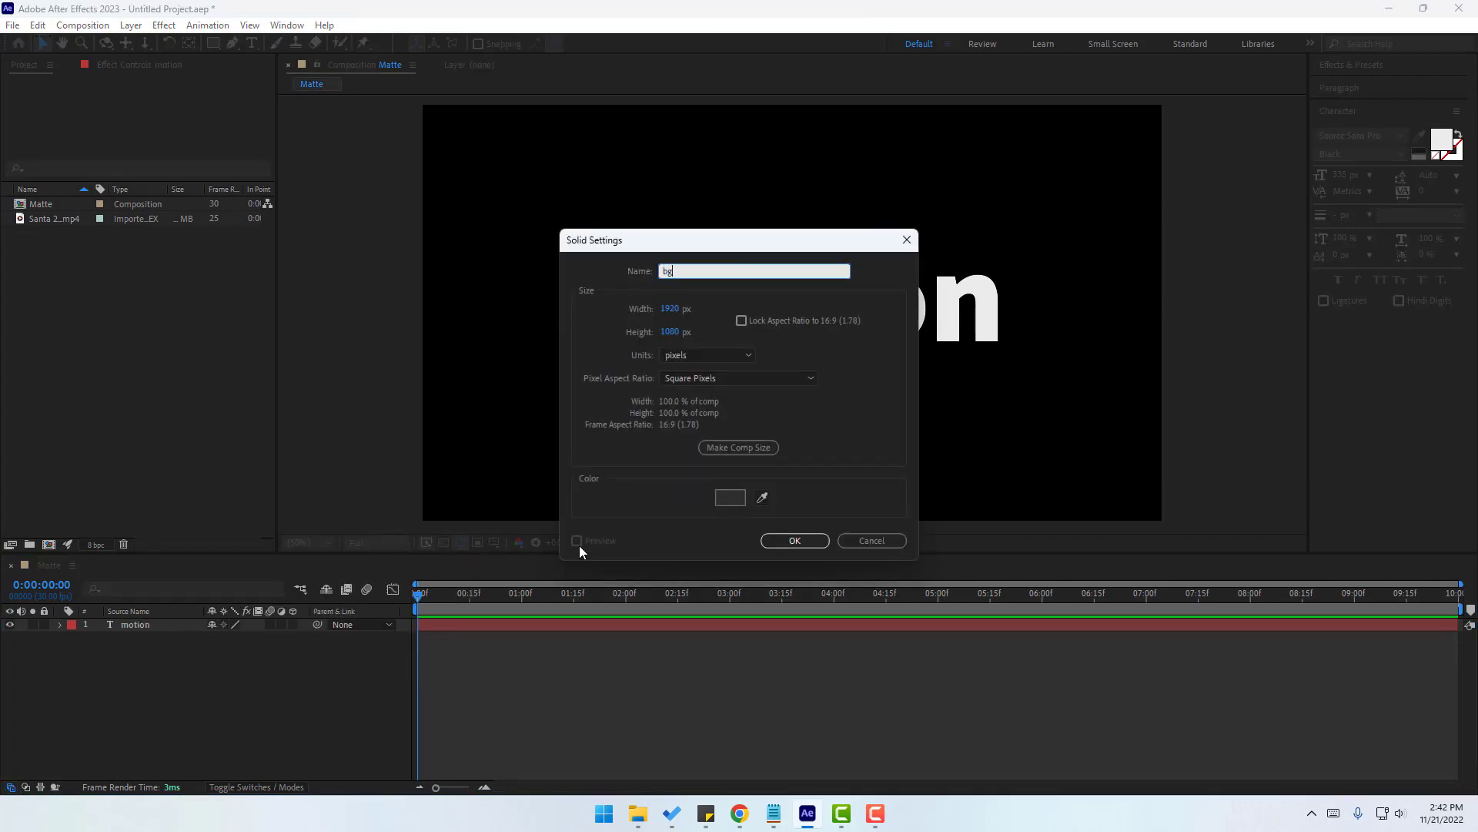
click(792, 541)
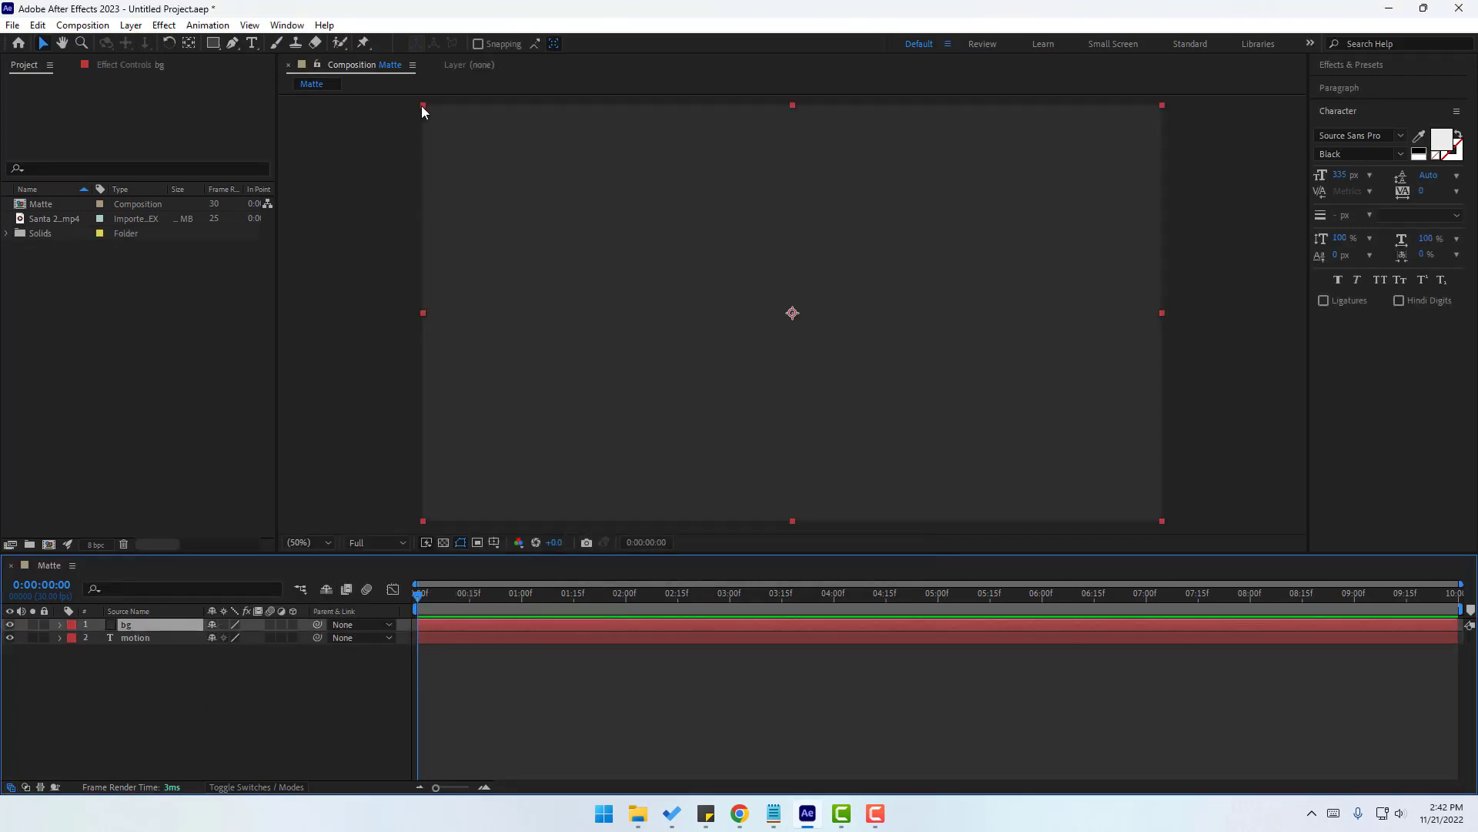
Scale the bg solid down to a rectangle slightly larger than the text, align it, and place it beneath the motion layer.
drag(422, 104, 548, 223)
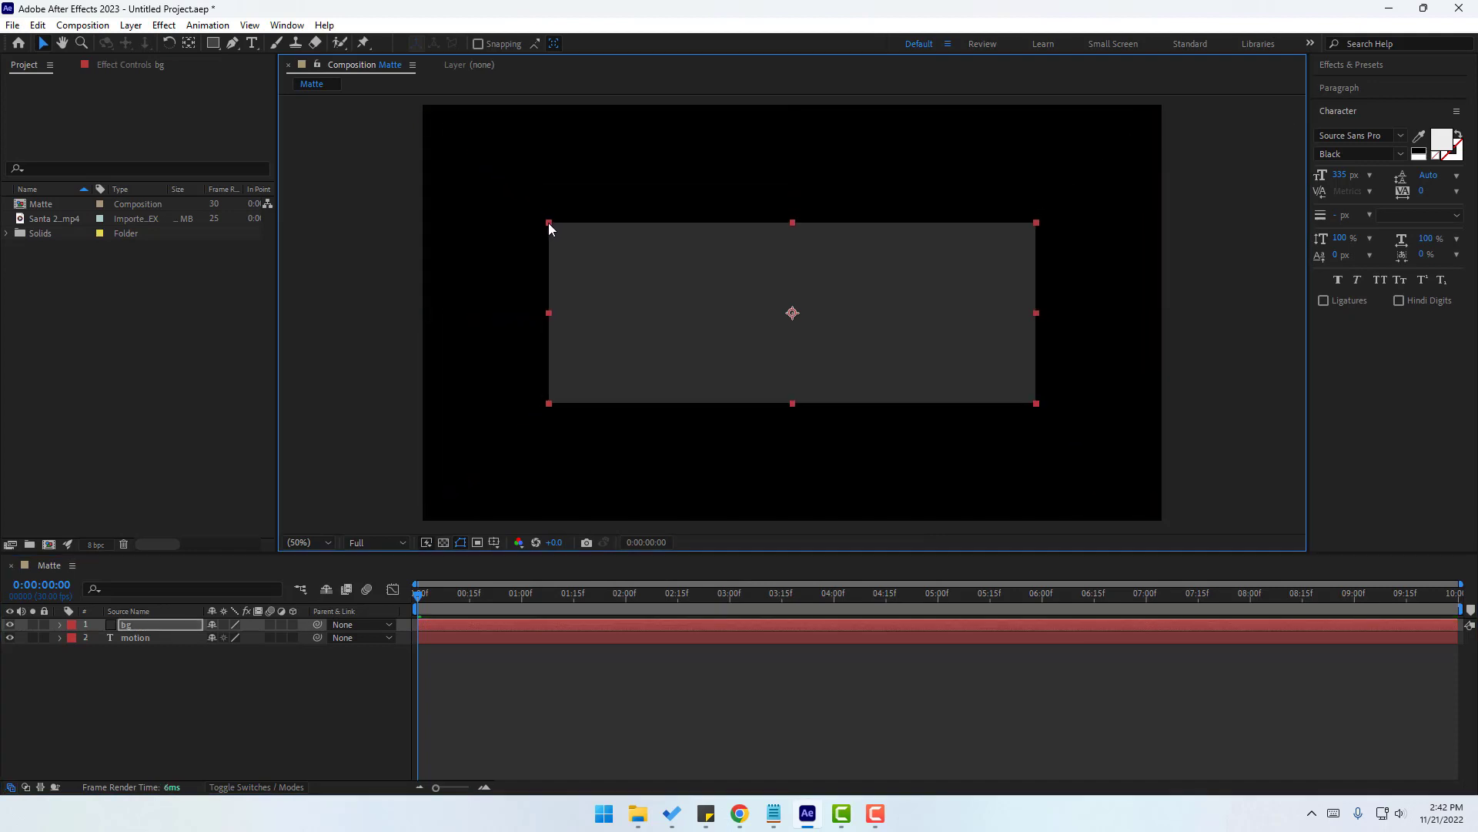
mouse_move(681, 275)
mouse_down()
mouse_move(680, 378)
mouse_move(683, 264)
mouse_up()
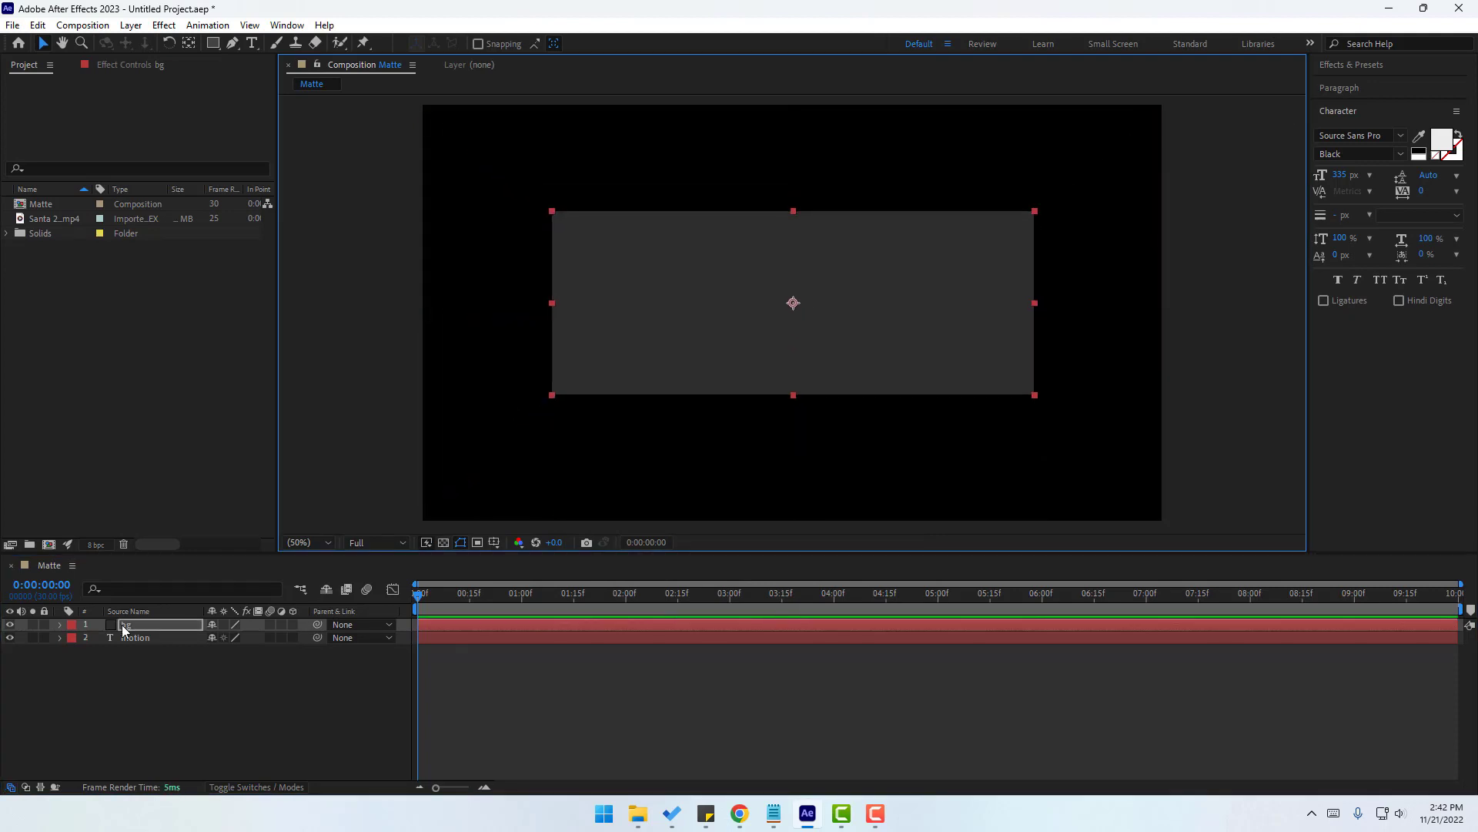
drag(123, 630, 150, 650)
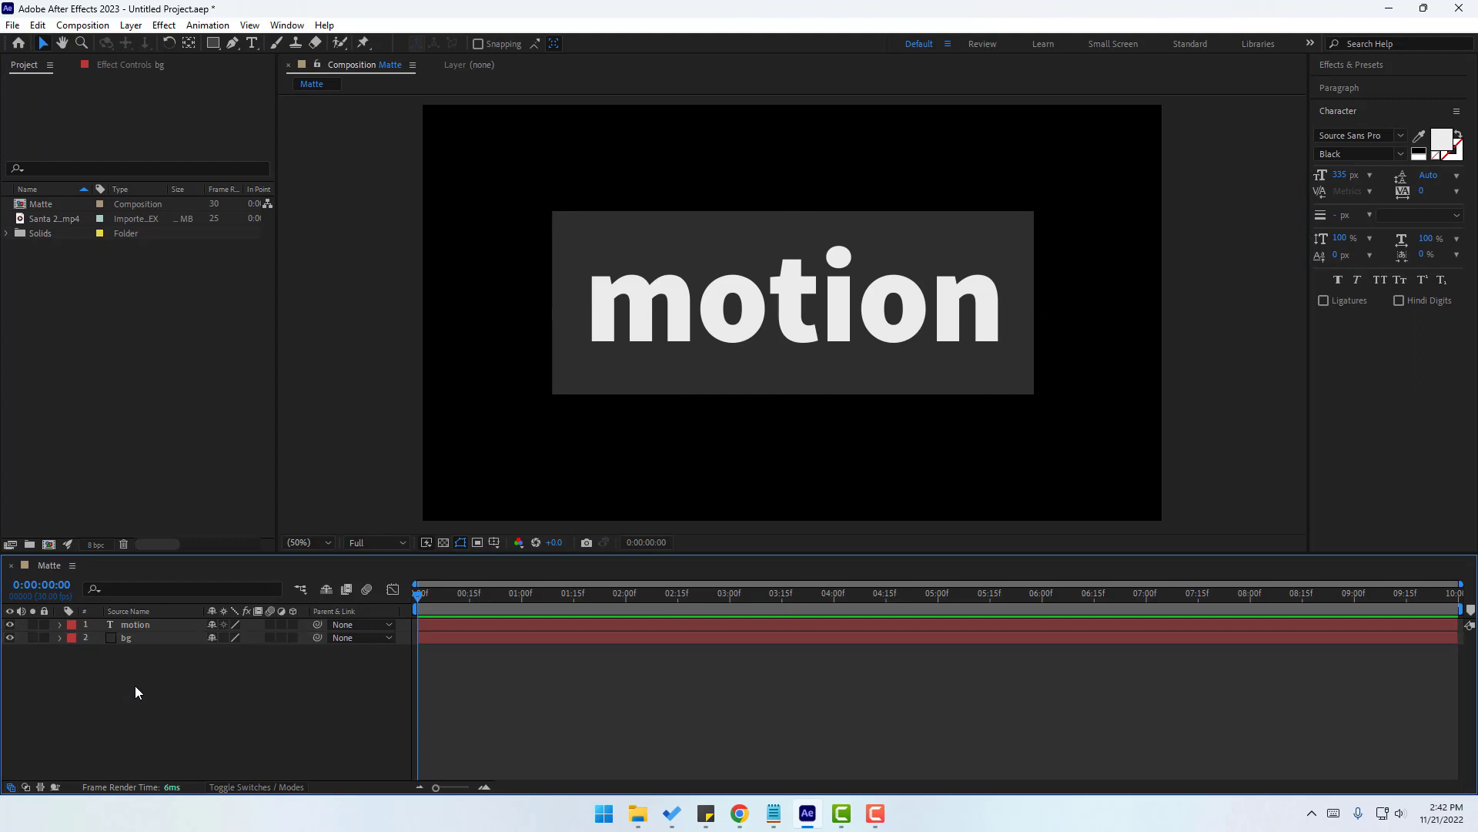
Select the motion text layer and show the Mode and Track Matte columns in the timeline.
click(137, 626)
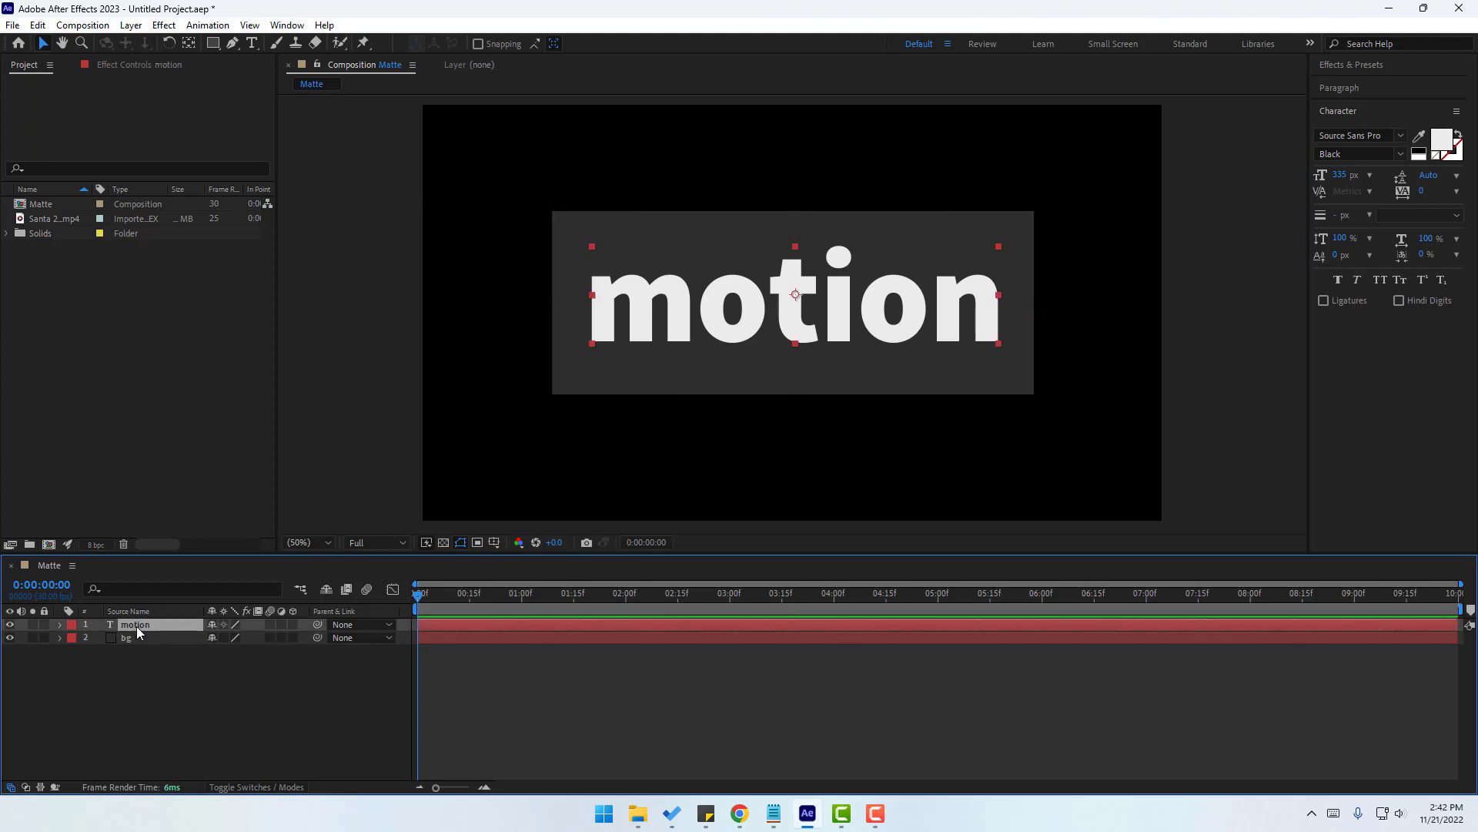
click(25, 788)
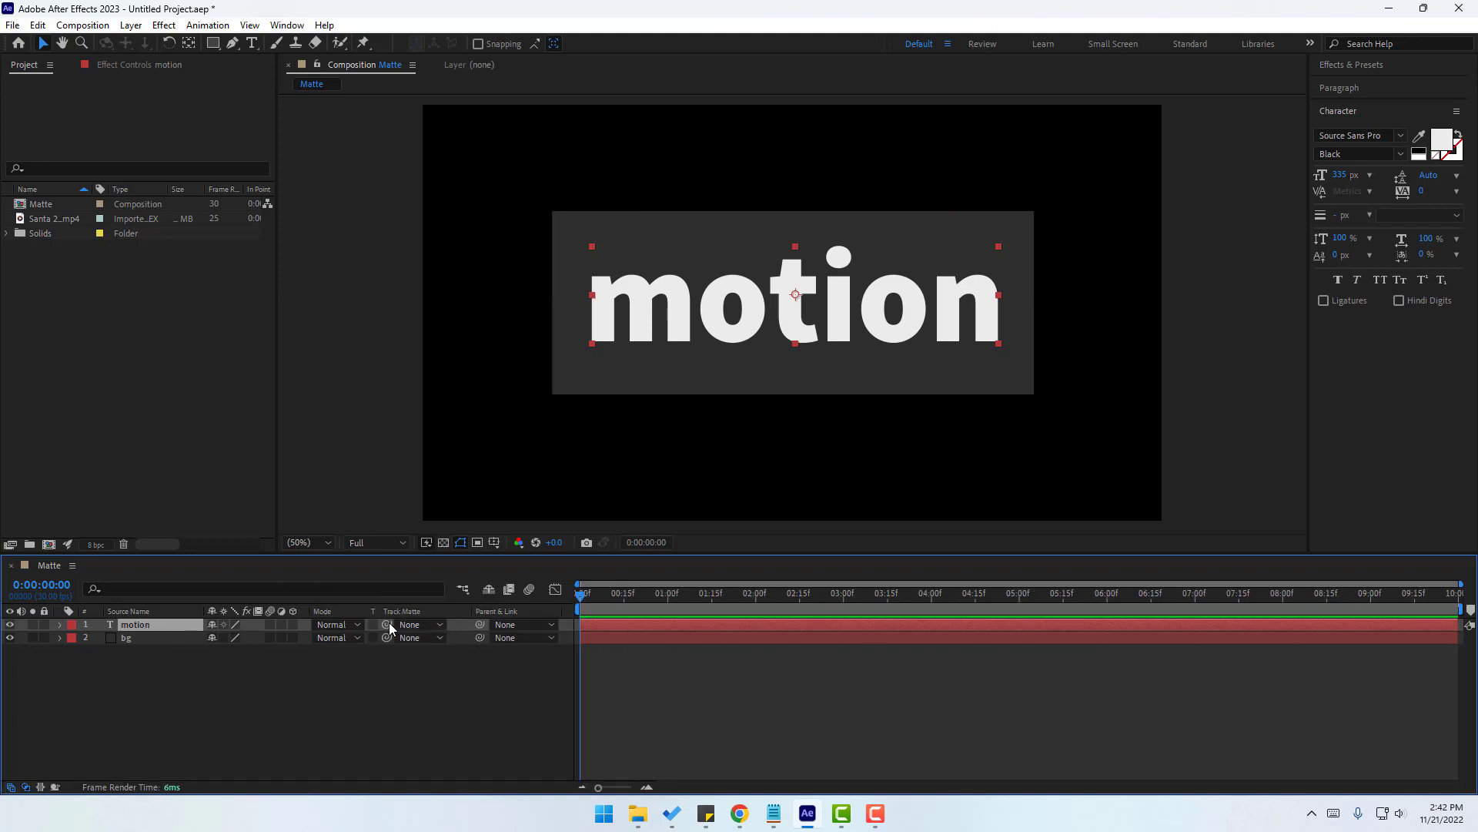
Set the bg layer as the motion layer's track matte and keyframe the text's Position at 967.1, 890.2 on the first frame.
drag(390, 623, 125, 641)
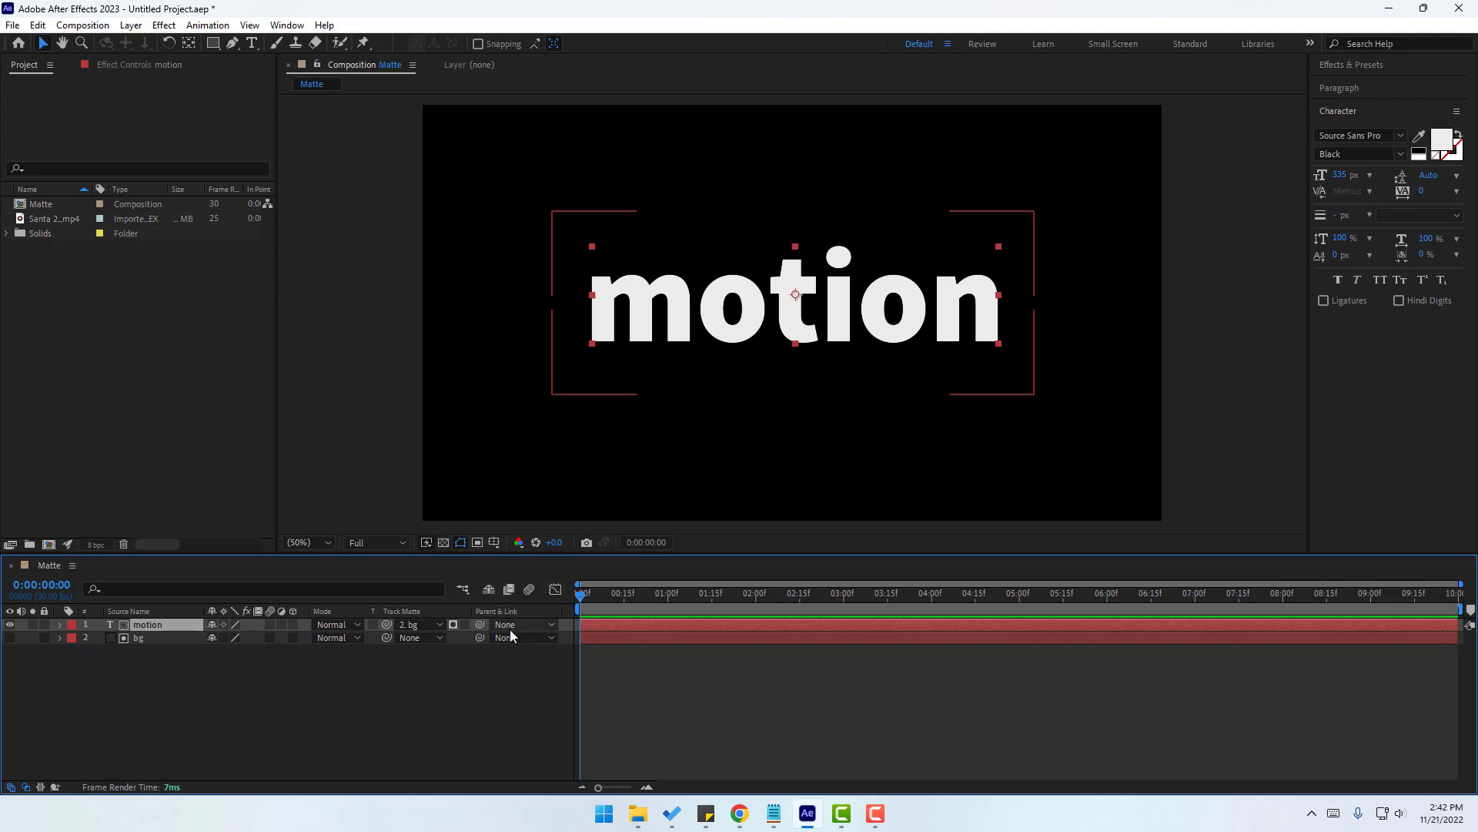
key(p)
drag(245, 646, 473, 682)
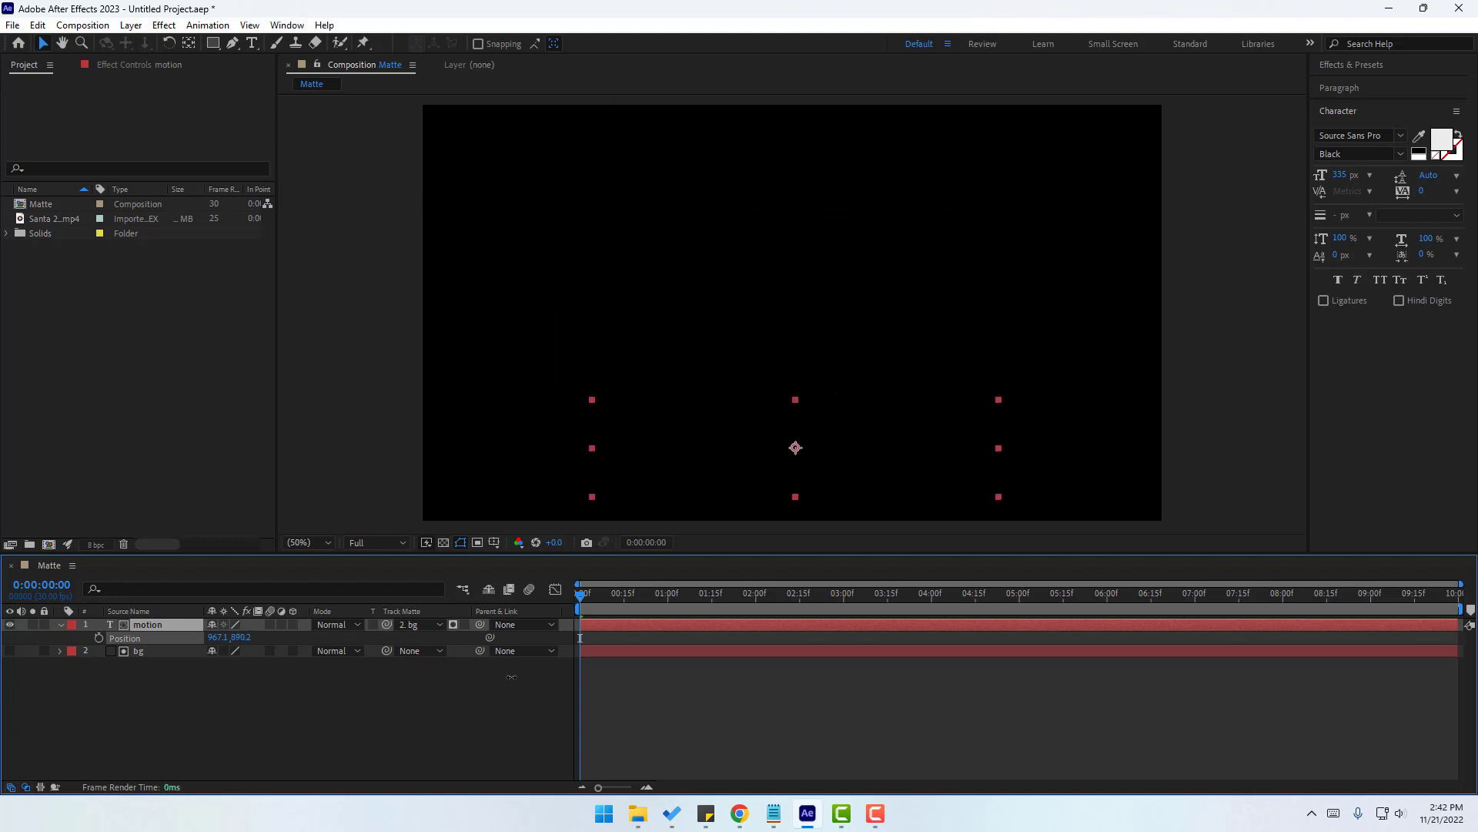
click(98, 638)
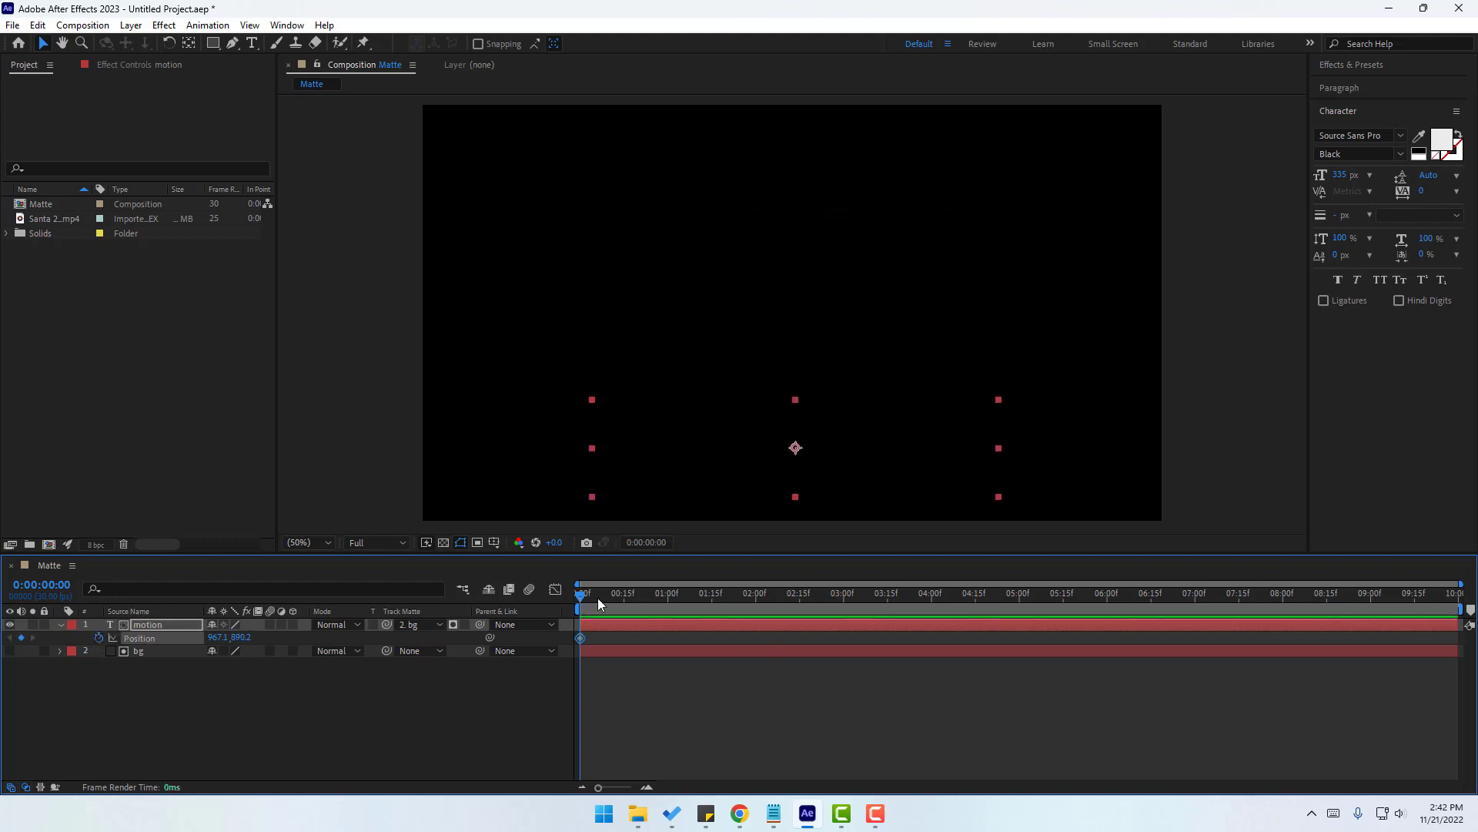
Keyframe the motion layer's Position at 967.1, 516.2 on frame 10, apply Easy Ease to both keyframes, and preview the animation.
drag(585, 603, 609, 599)
drag(237, 637, 22, 639)
drag(619, 634, 574, 649)
key(F9)
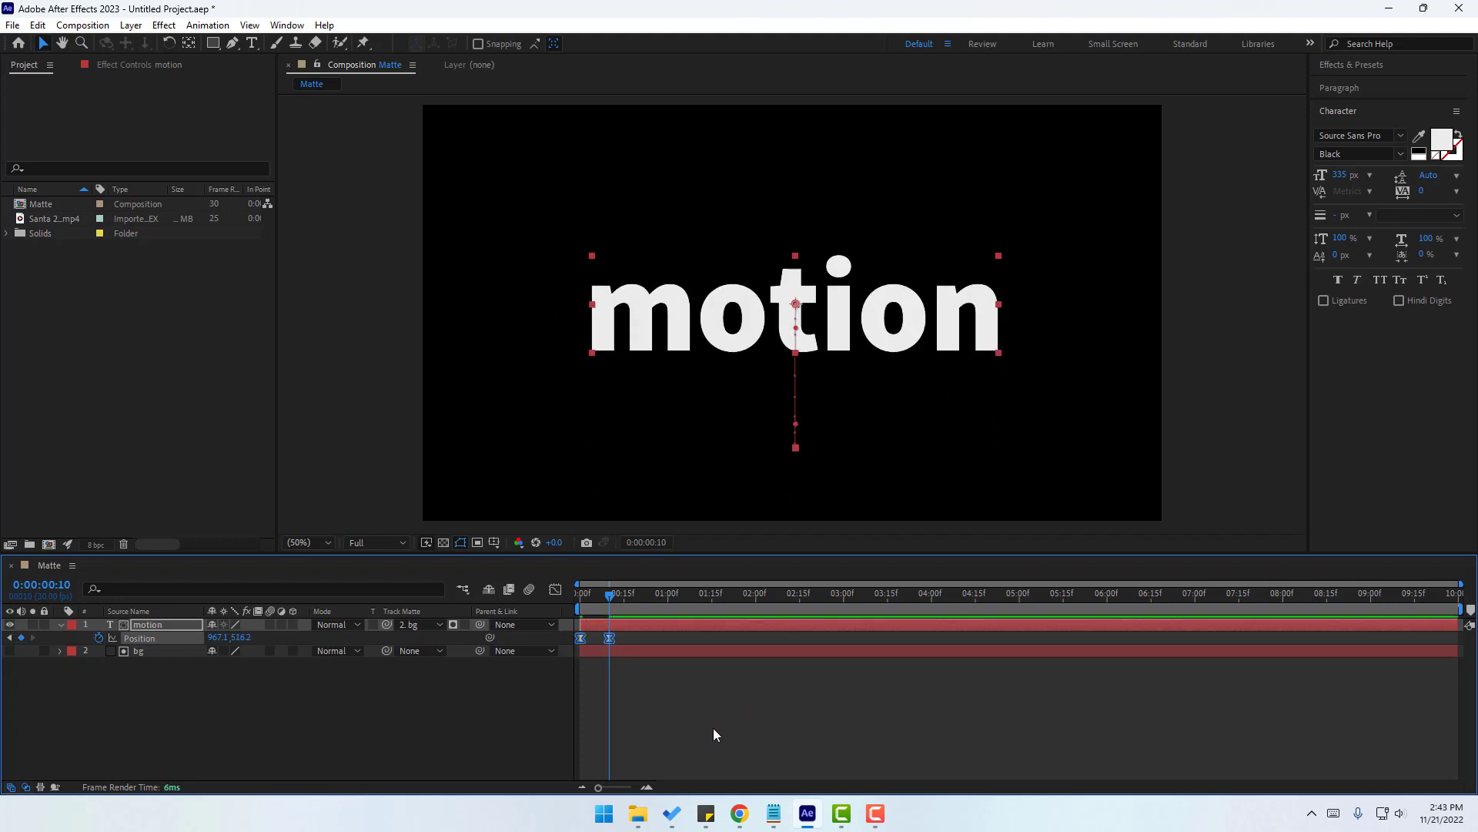
click(714, 727)
key(space)
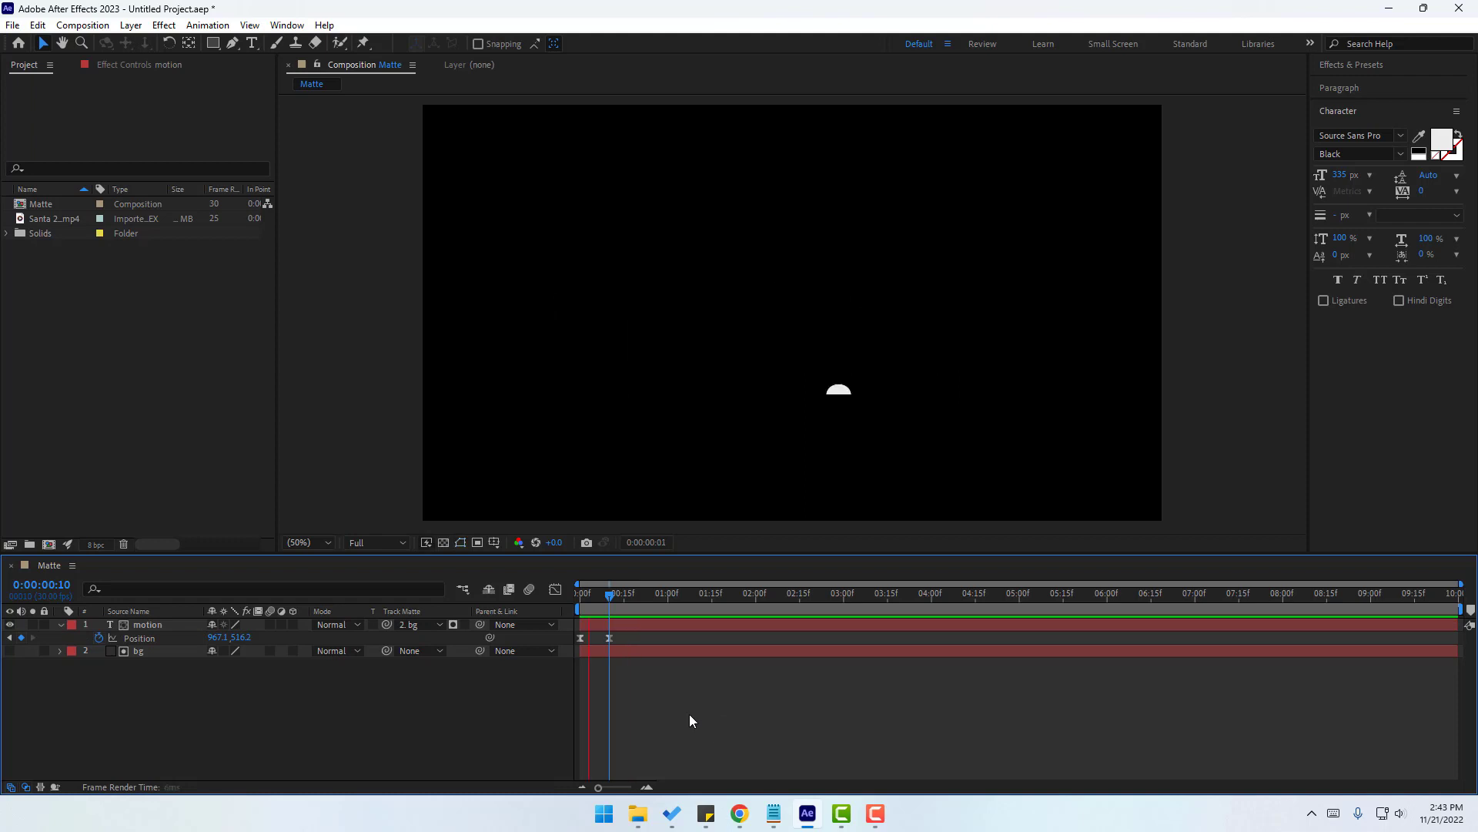
Delay the second Position keyframe to about frame 23 and reshape the speed graph into a sharp peak near the end.
drag(609, 637, 646, 639)
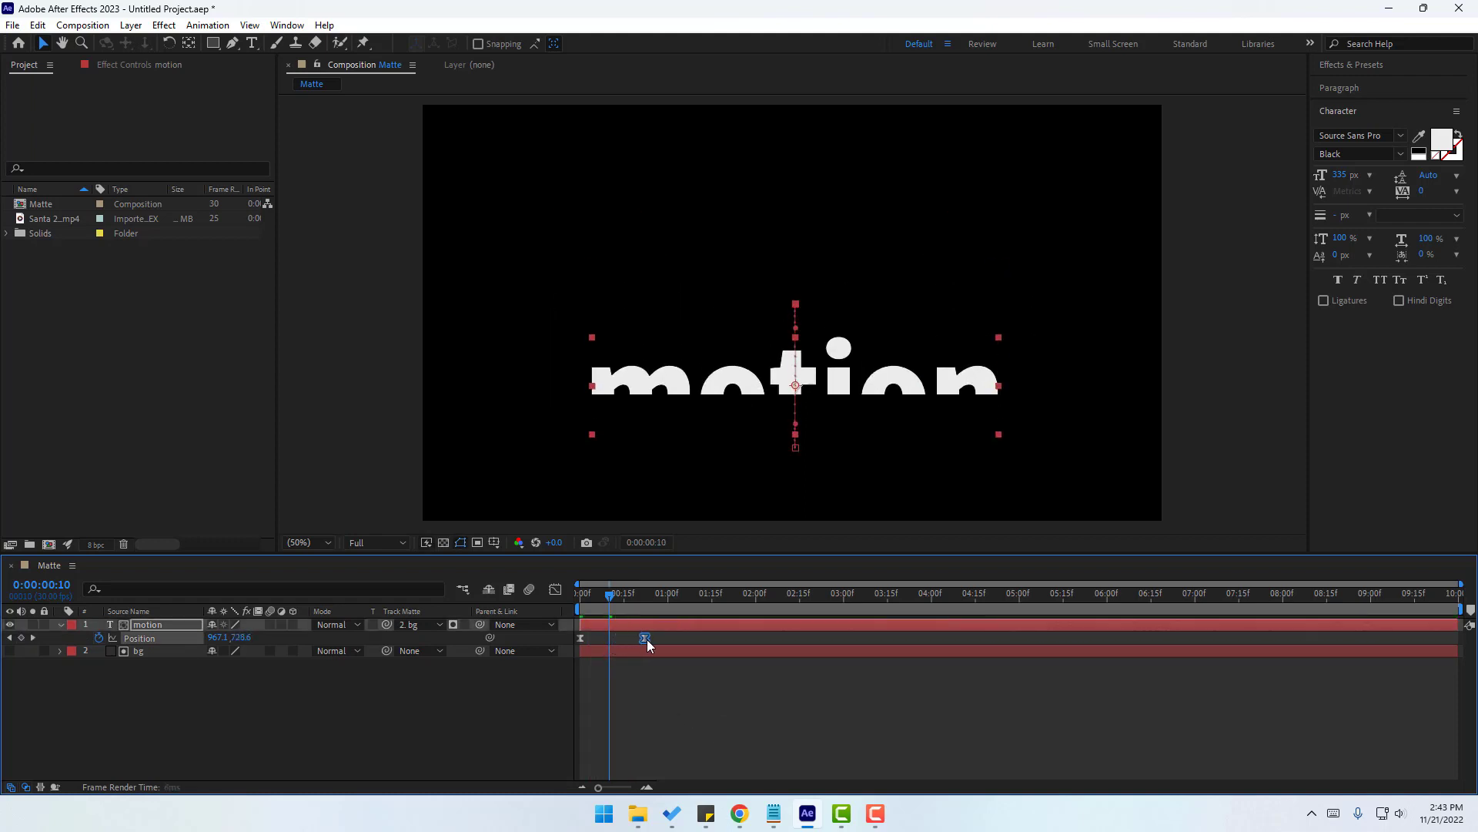
click(554, 590)
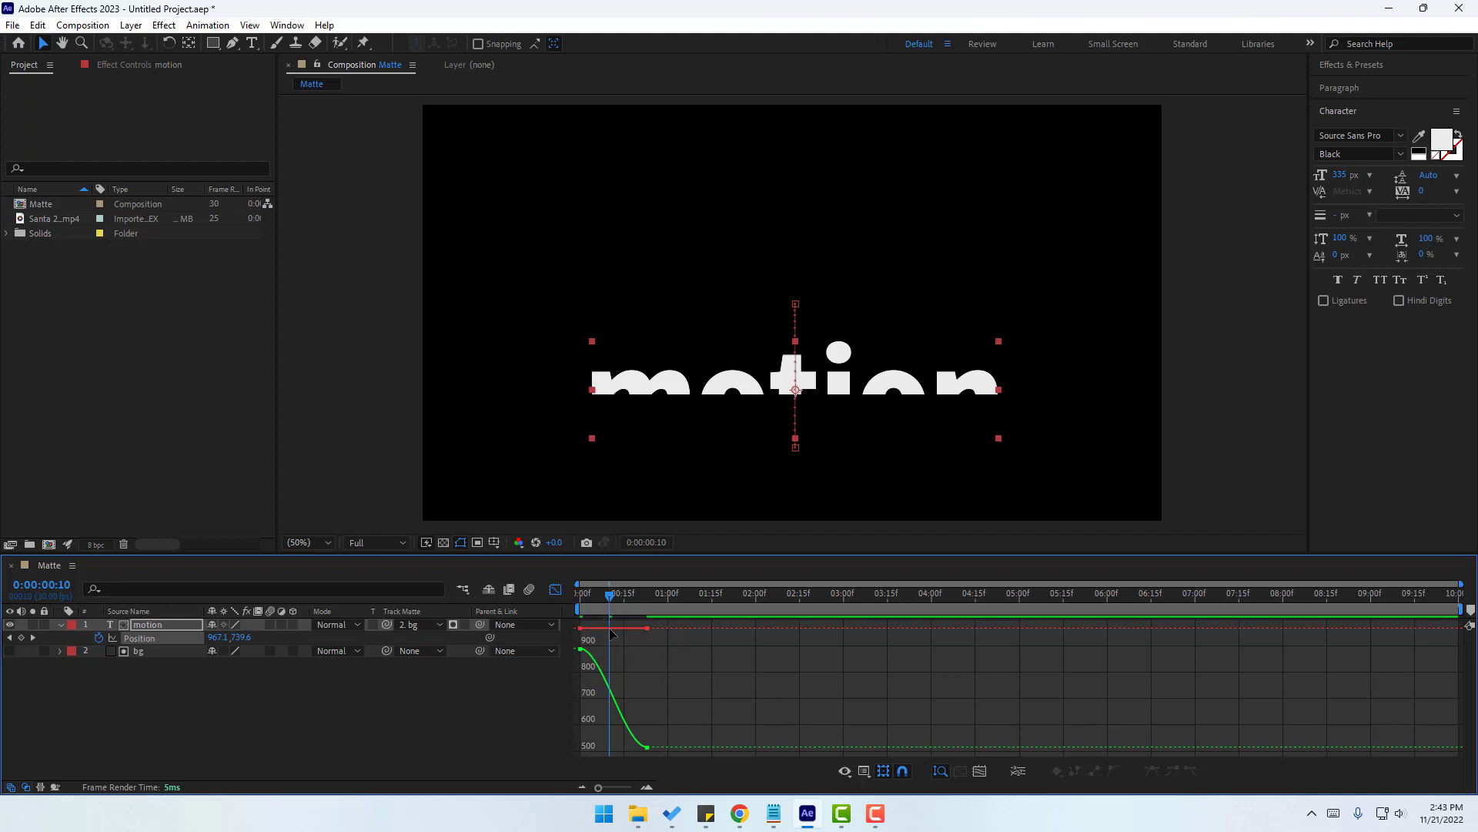
click(865, 774)
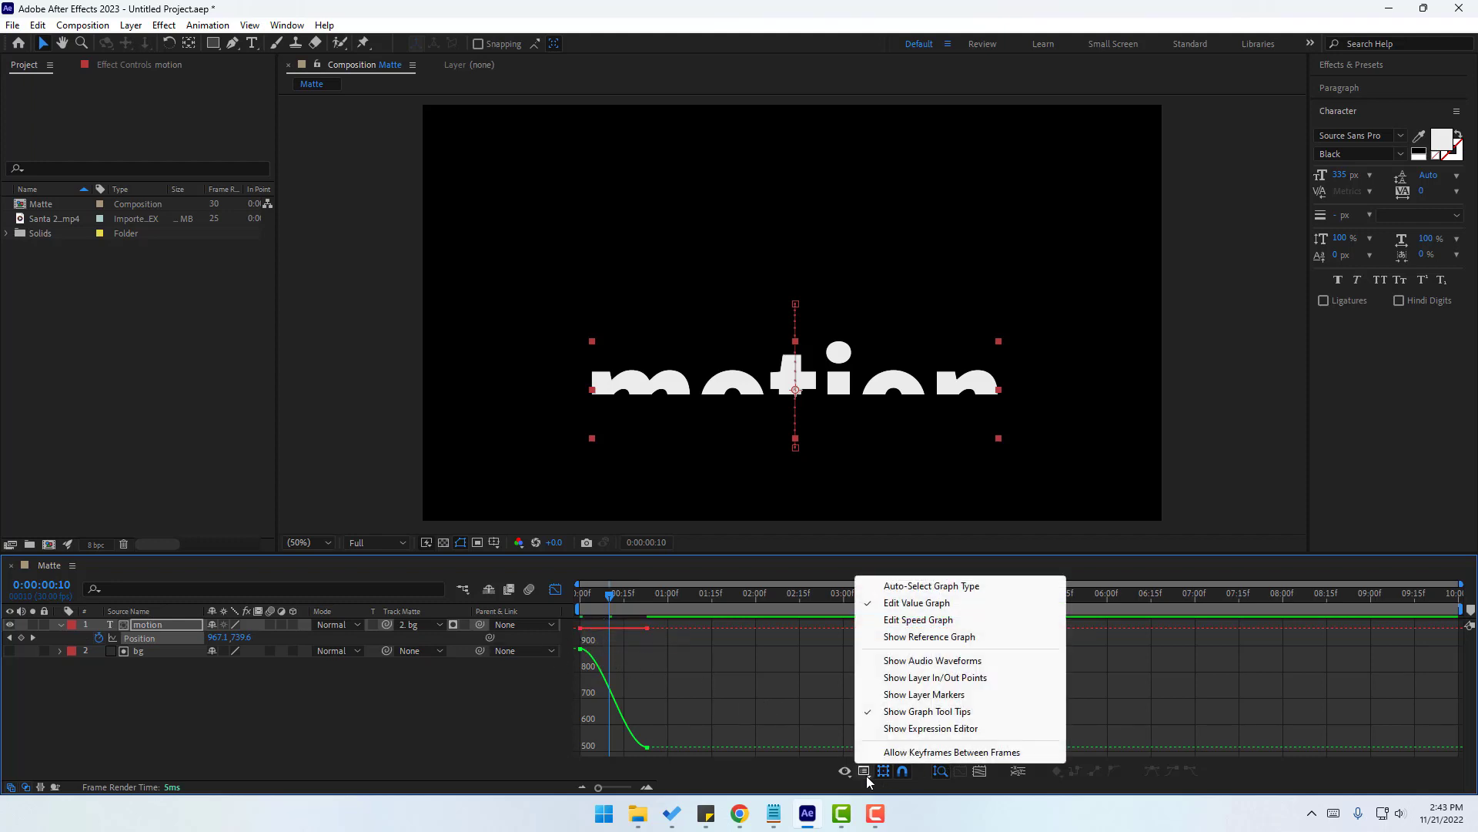
click(936, 621)
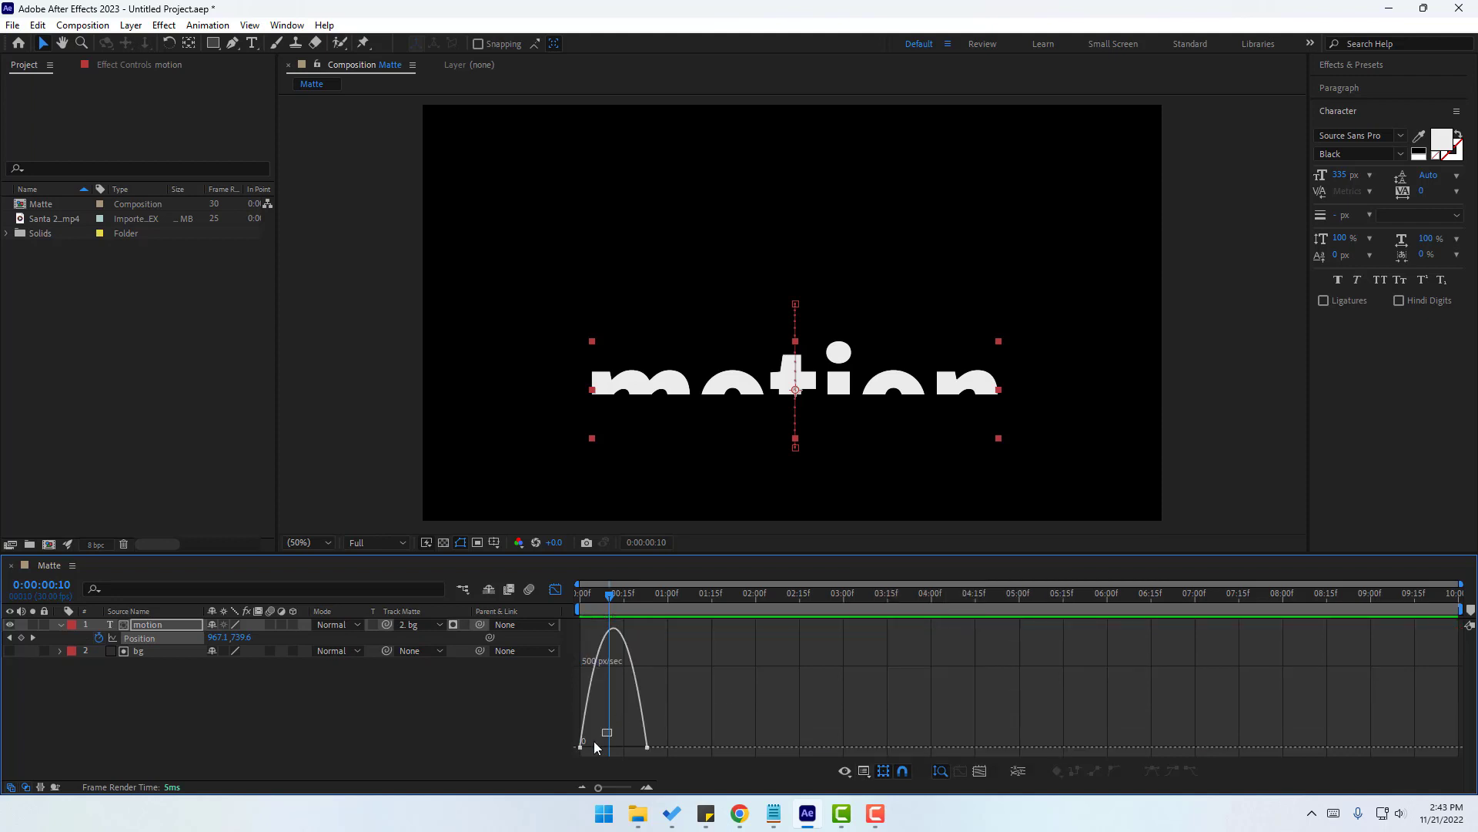
drag(592, 747, 611, 747)
key(space)
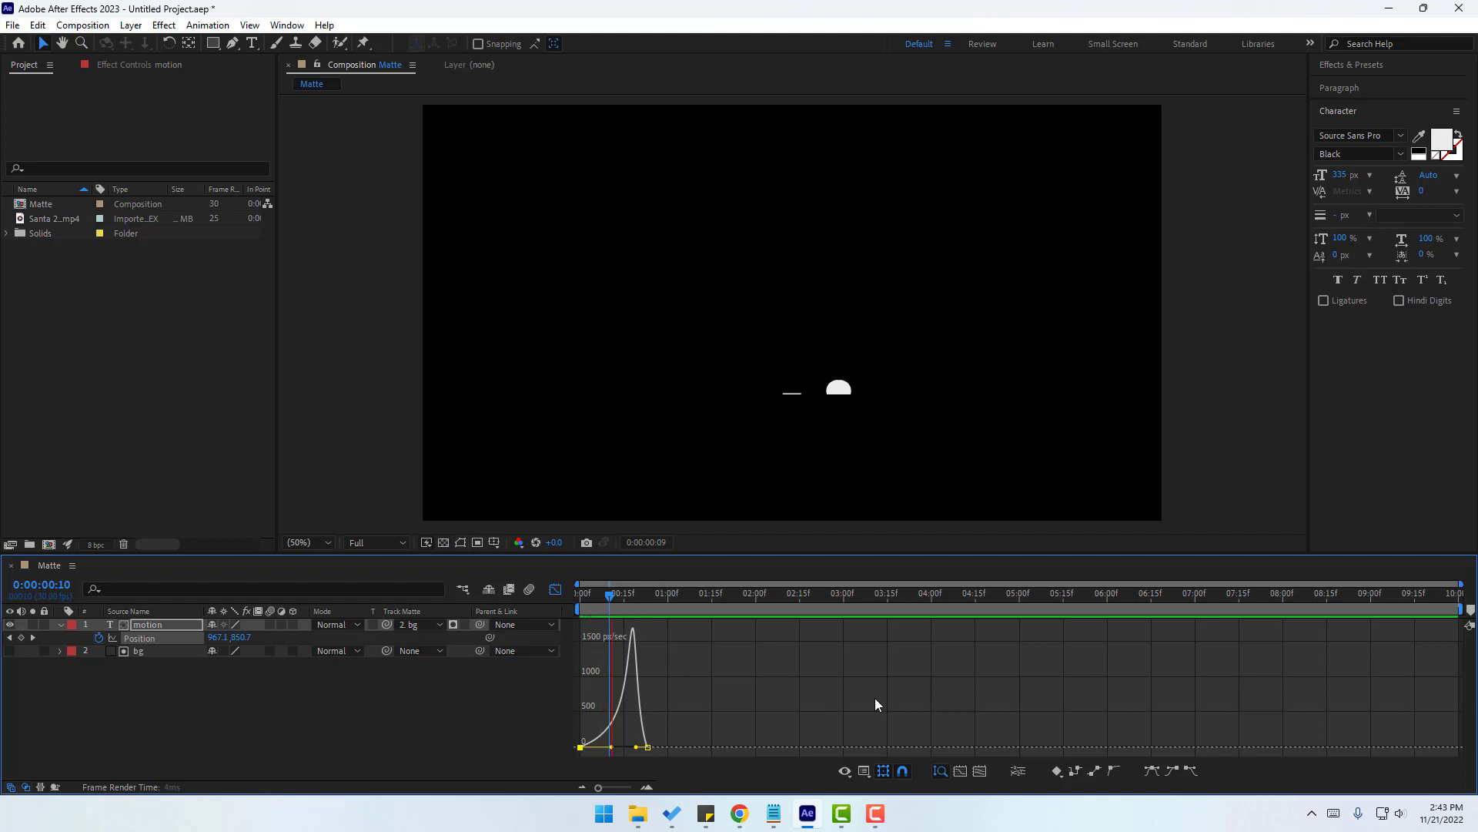
Close the Graph Editor and preview the text reveal from the start of the composition.
key(space)
click(555, 589)
drag(591, 599, 580, 606)
click(464, 724)
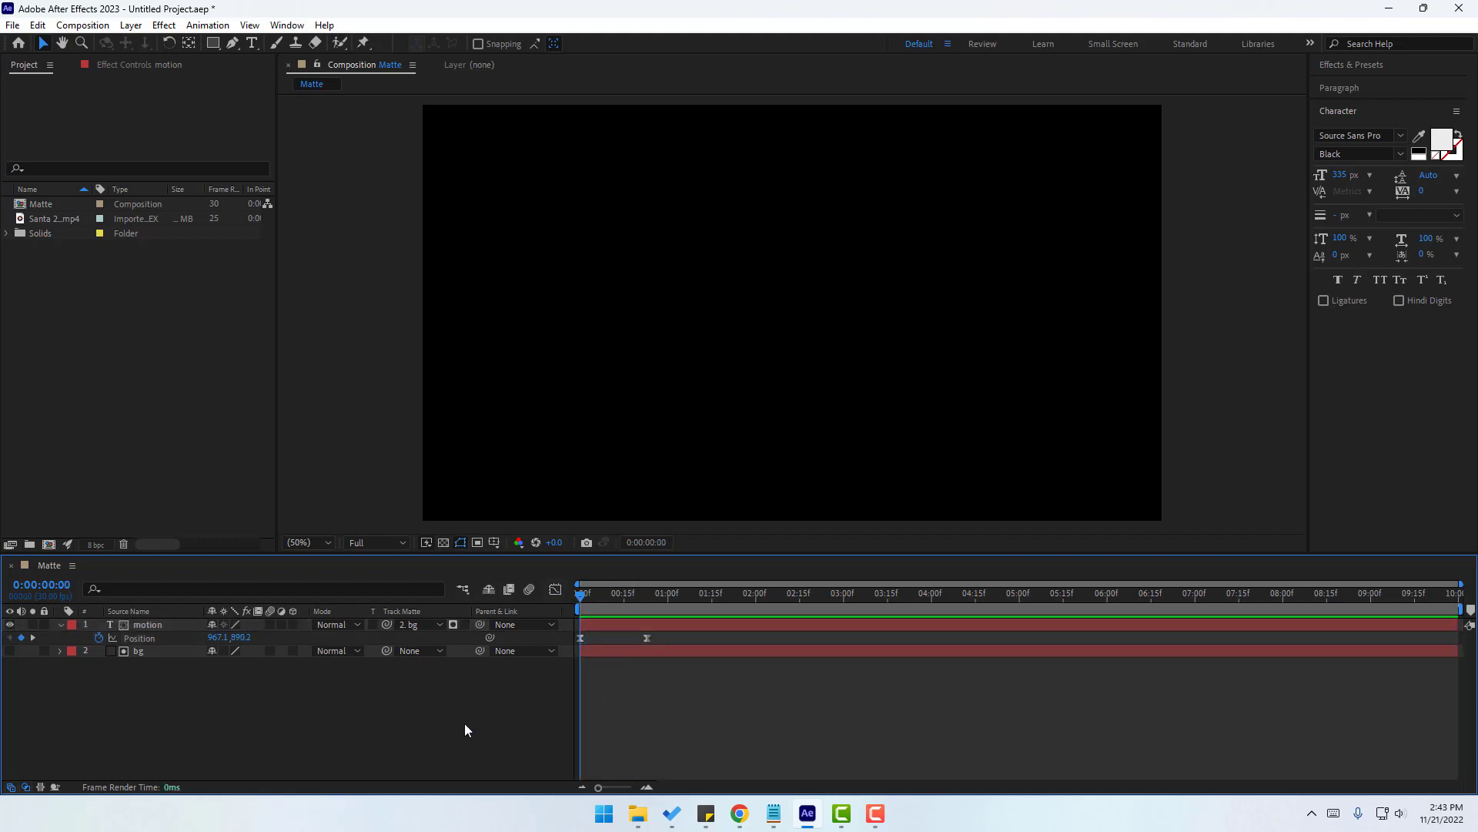
key(space)
Delete both Position keyframes from the motion layer and remove the bg solid from the composition.
click(665, 640)
drag(629, 637, 568, 648)
key(Delete)
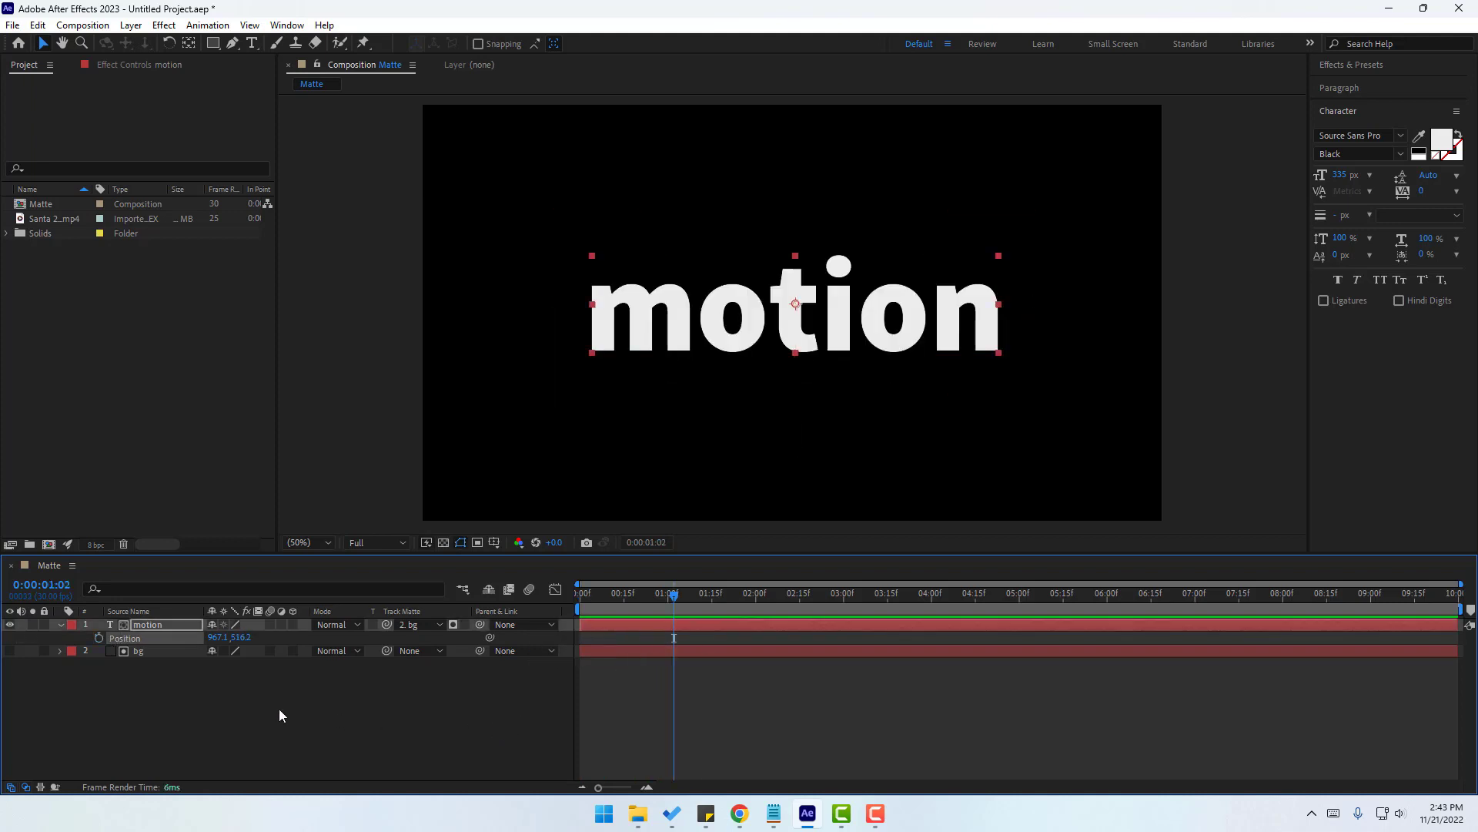
click(63, 624)
click(135, 640)
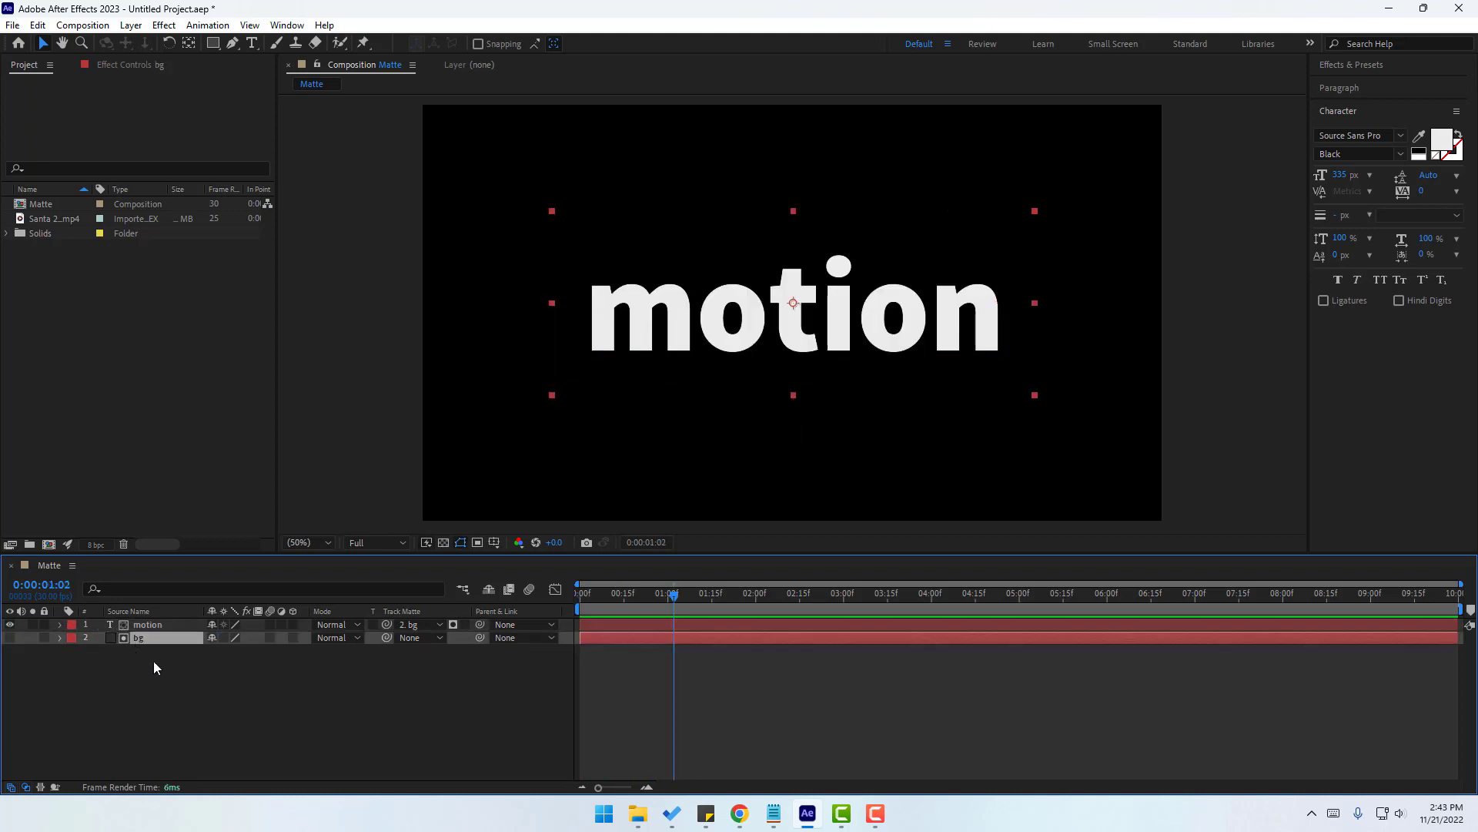
key(Delete)
click(57, 311)
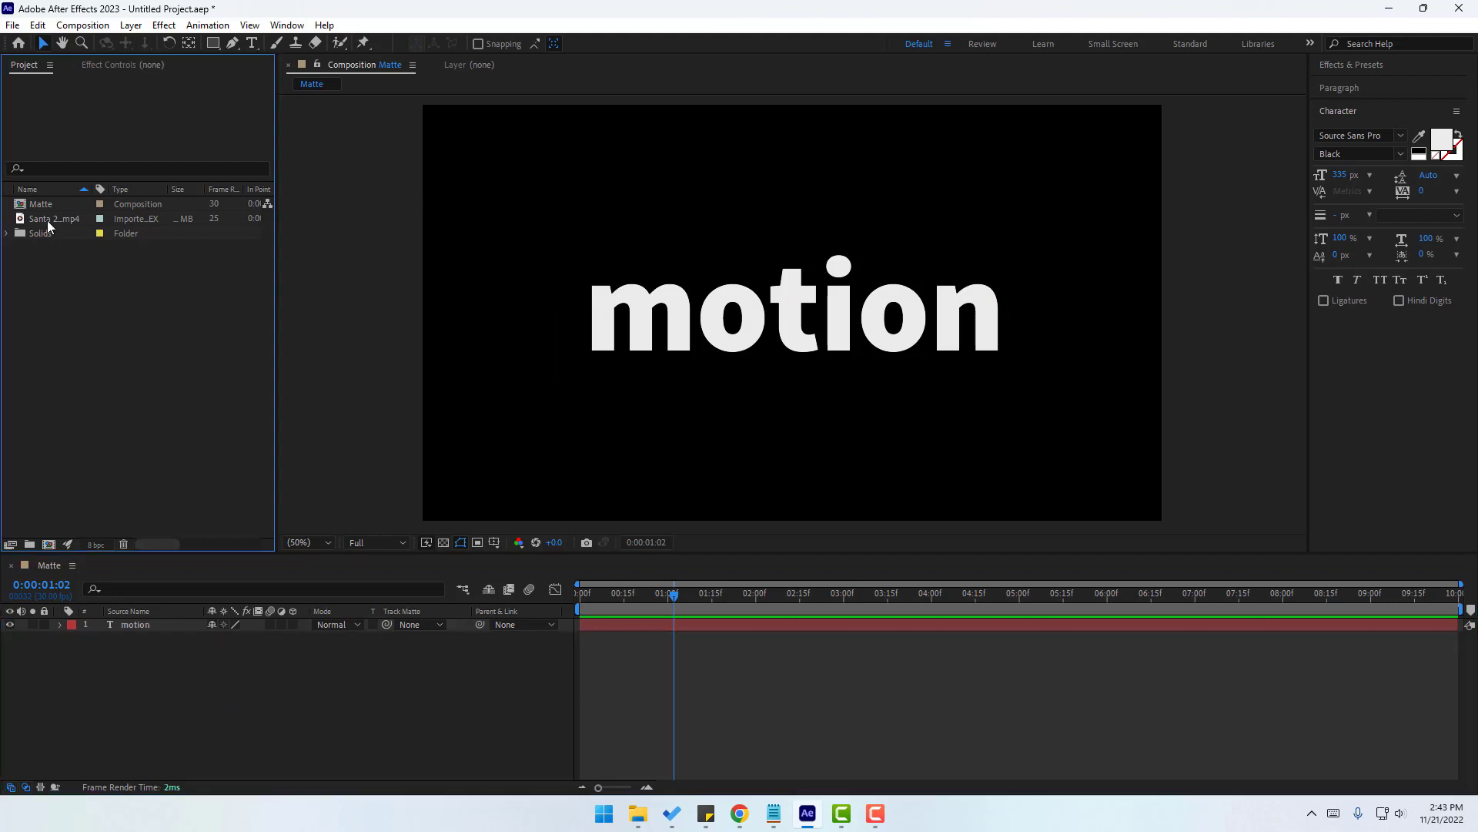
Place the Santa 2018.mp4 footage above the motion layer, matte it with the text layer, and preview the result.
drag(47, 219, 163, 620)
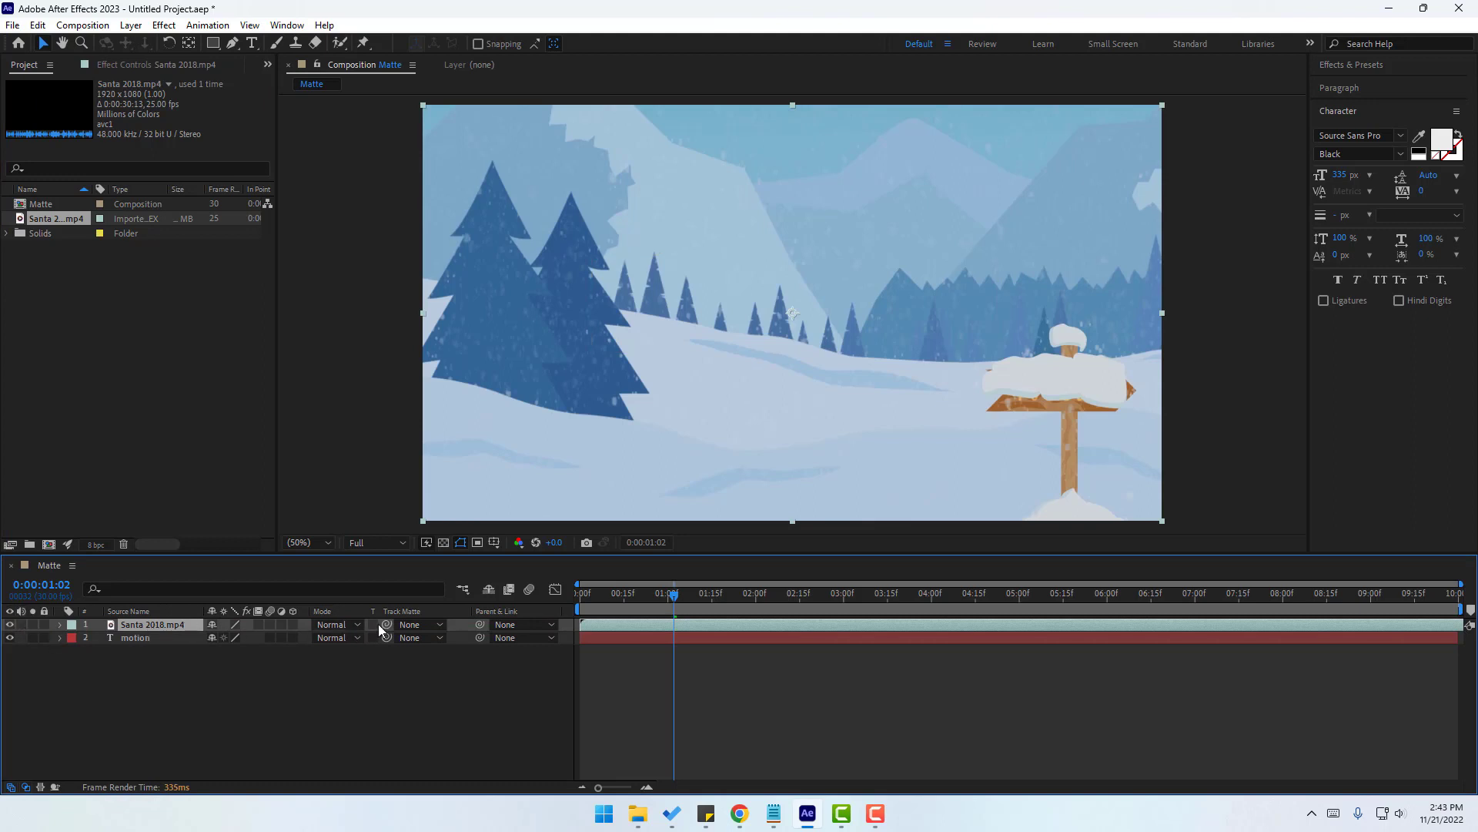
drag(203, 622, 131, 636)
drag(586, 602, 1093, 594)
key(space)
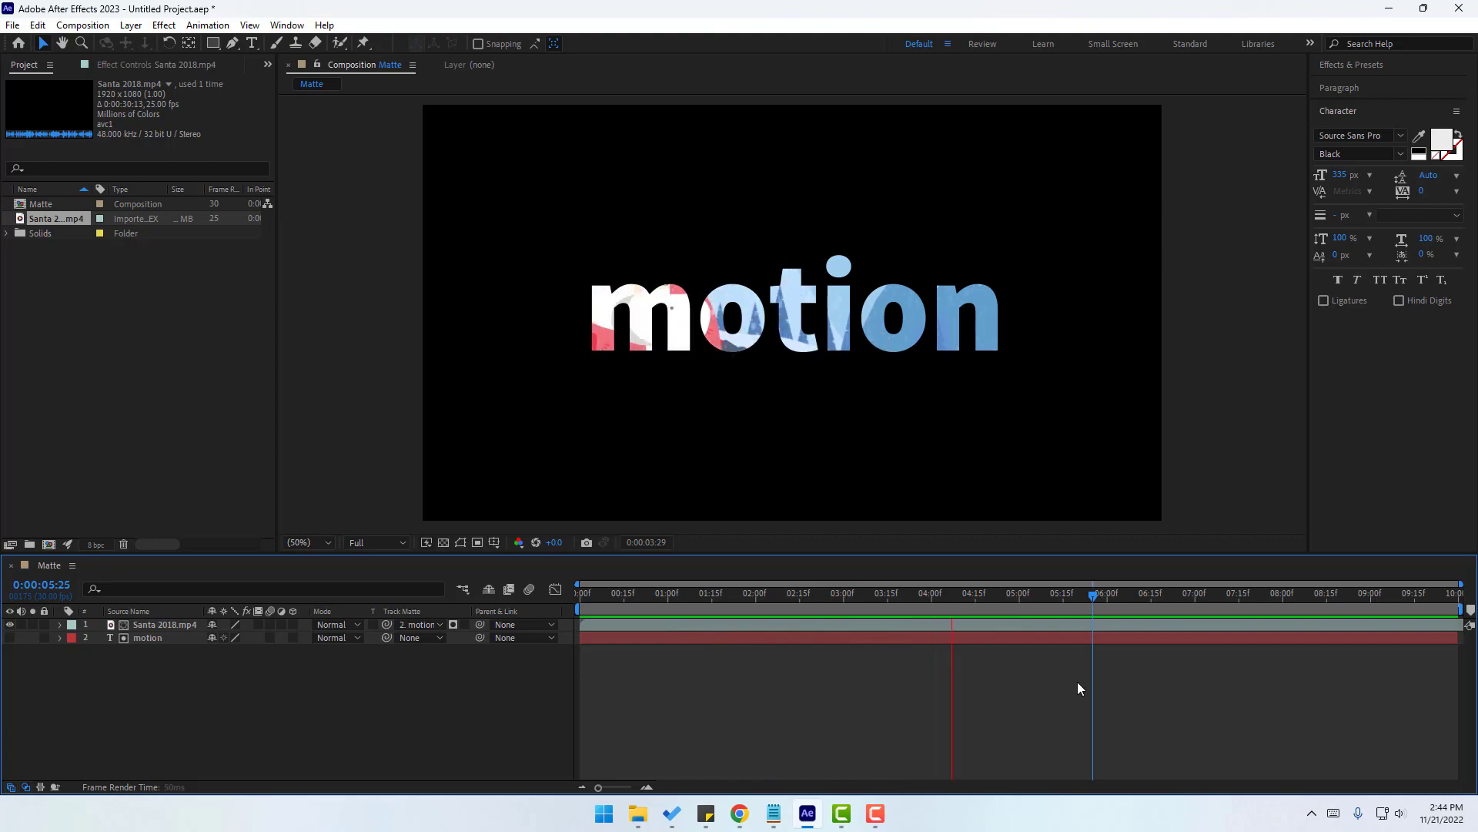
key(space)
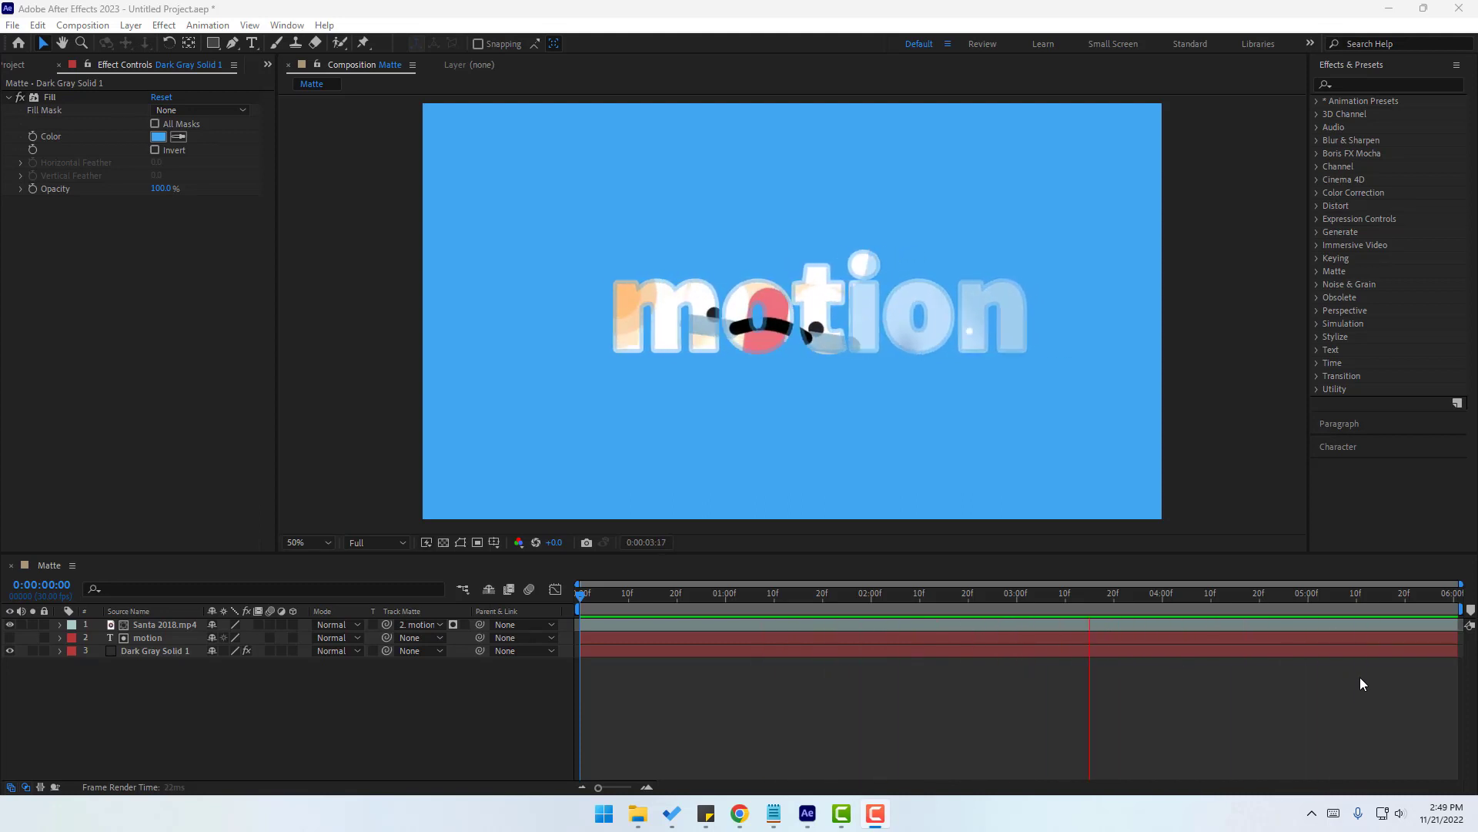
Stop the preview and add the Matte composition to the Render Queue.
click(716, 747)
click(83, 25)
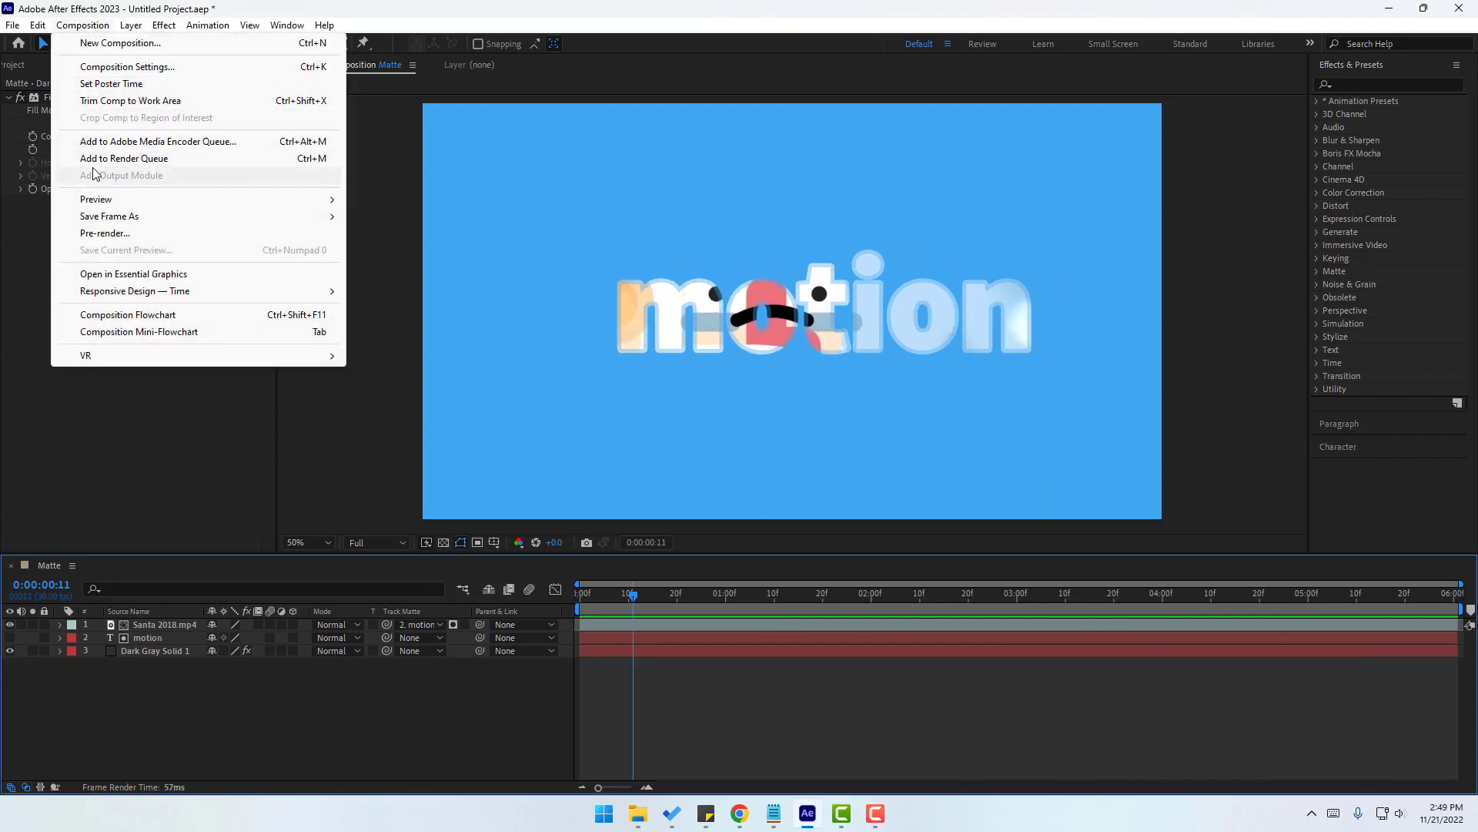
click(194, 159)
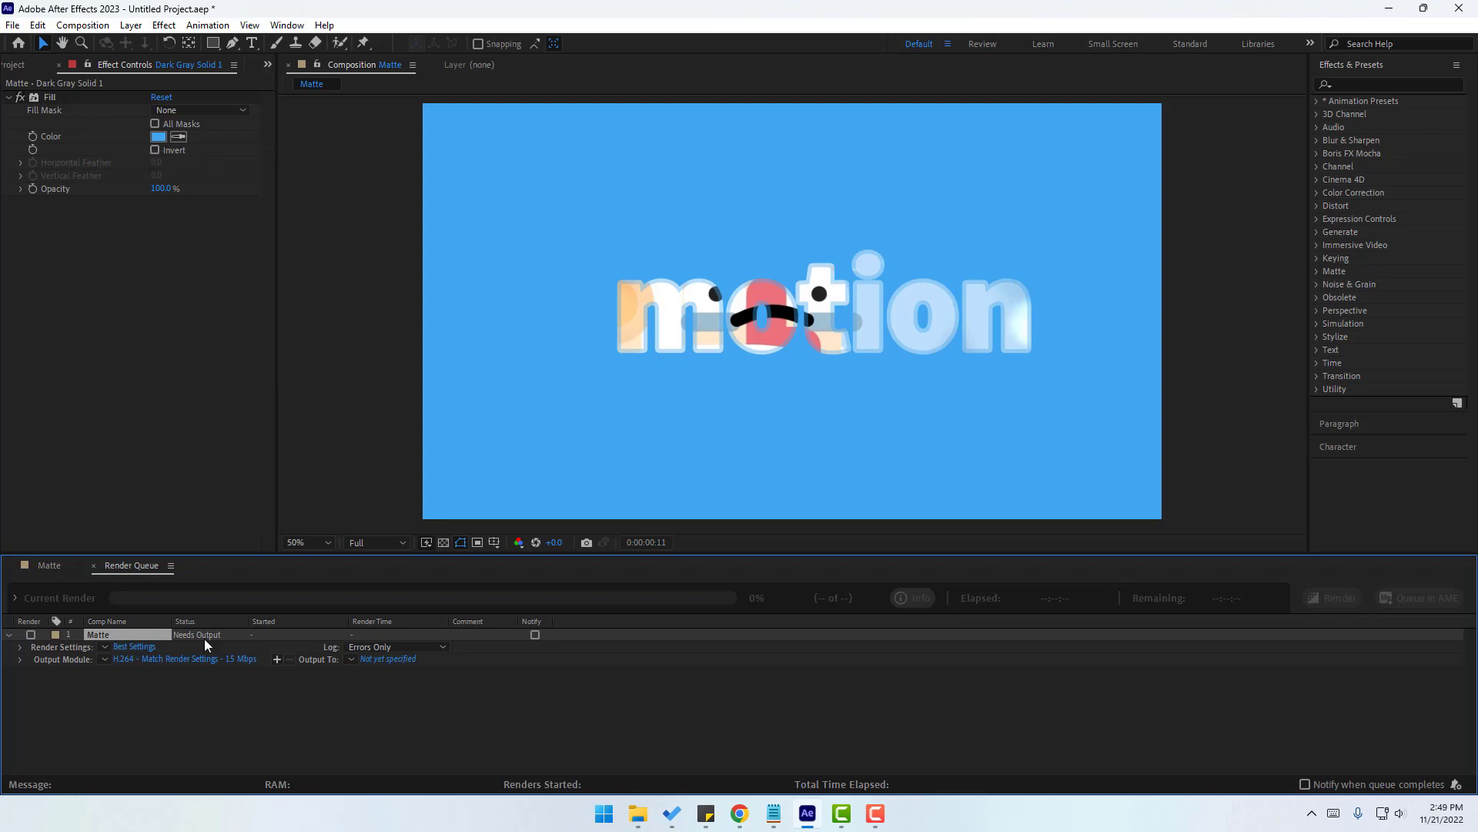
Configure the output module with H.264 format, RGB channels and audio output off, leaving the H.264 format options as they are.
click(177, 662)
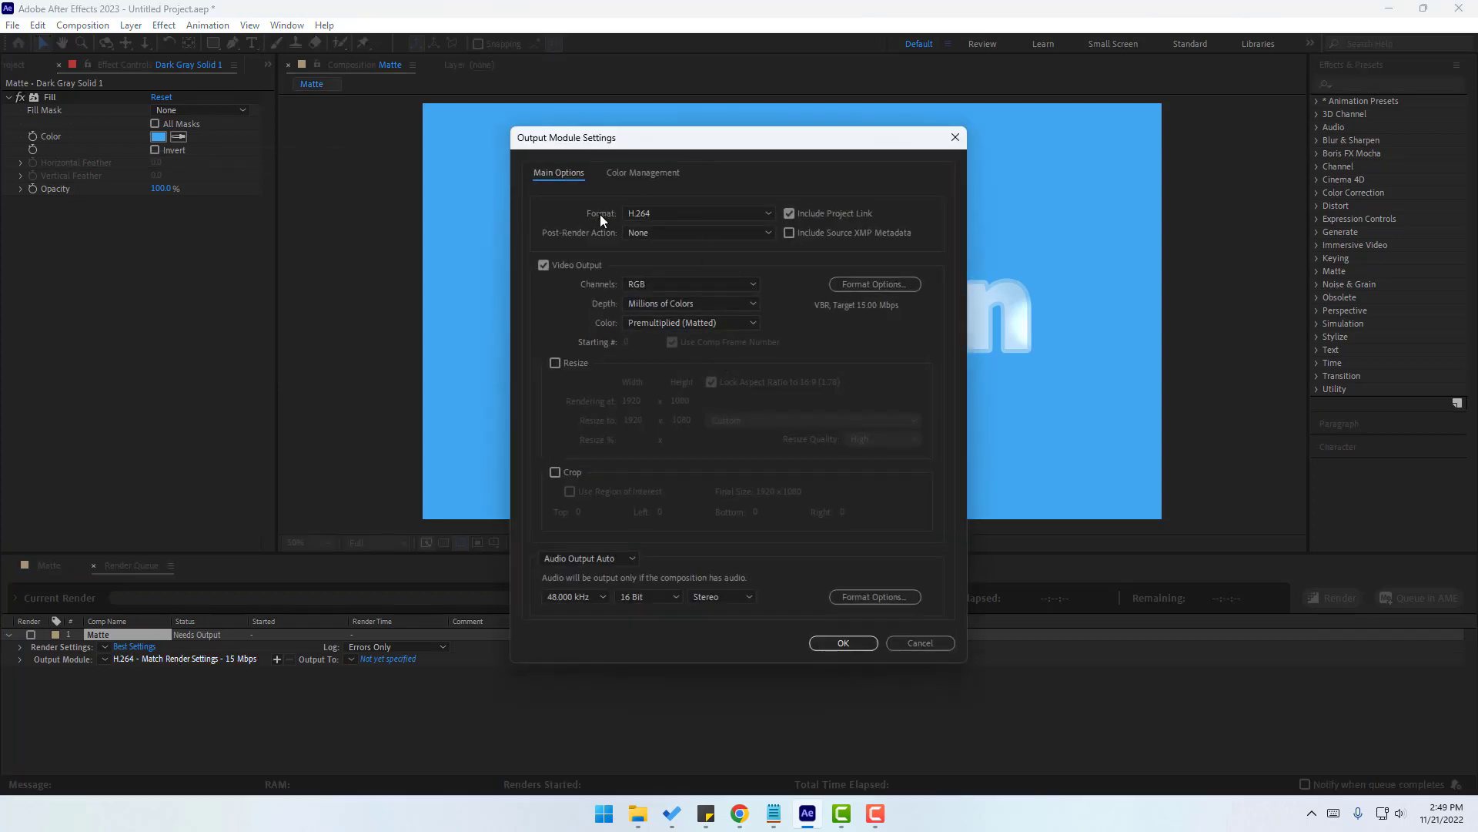
click(672, 213)
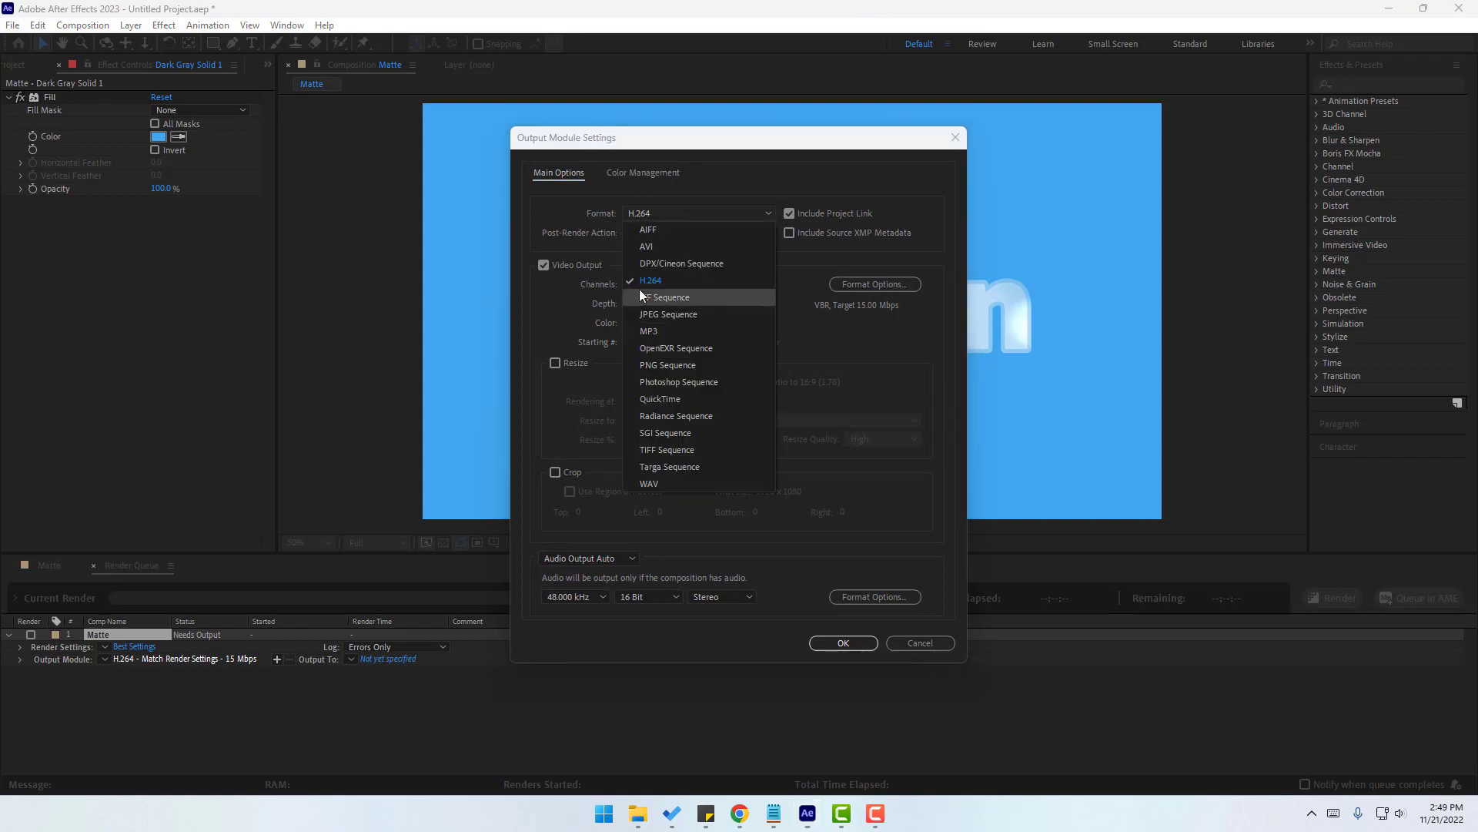
click(639, 282)
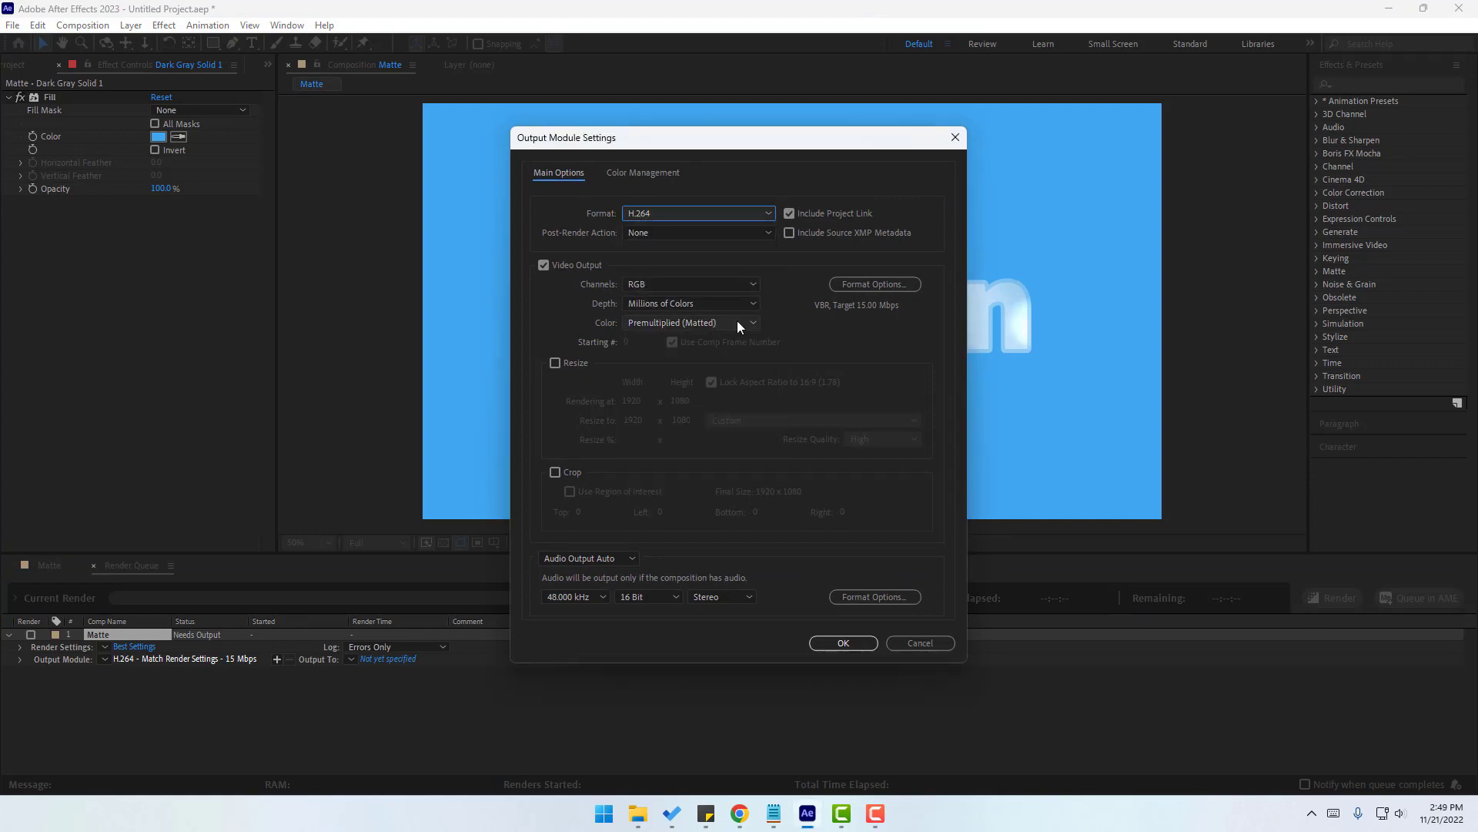
click(879, 282)
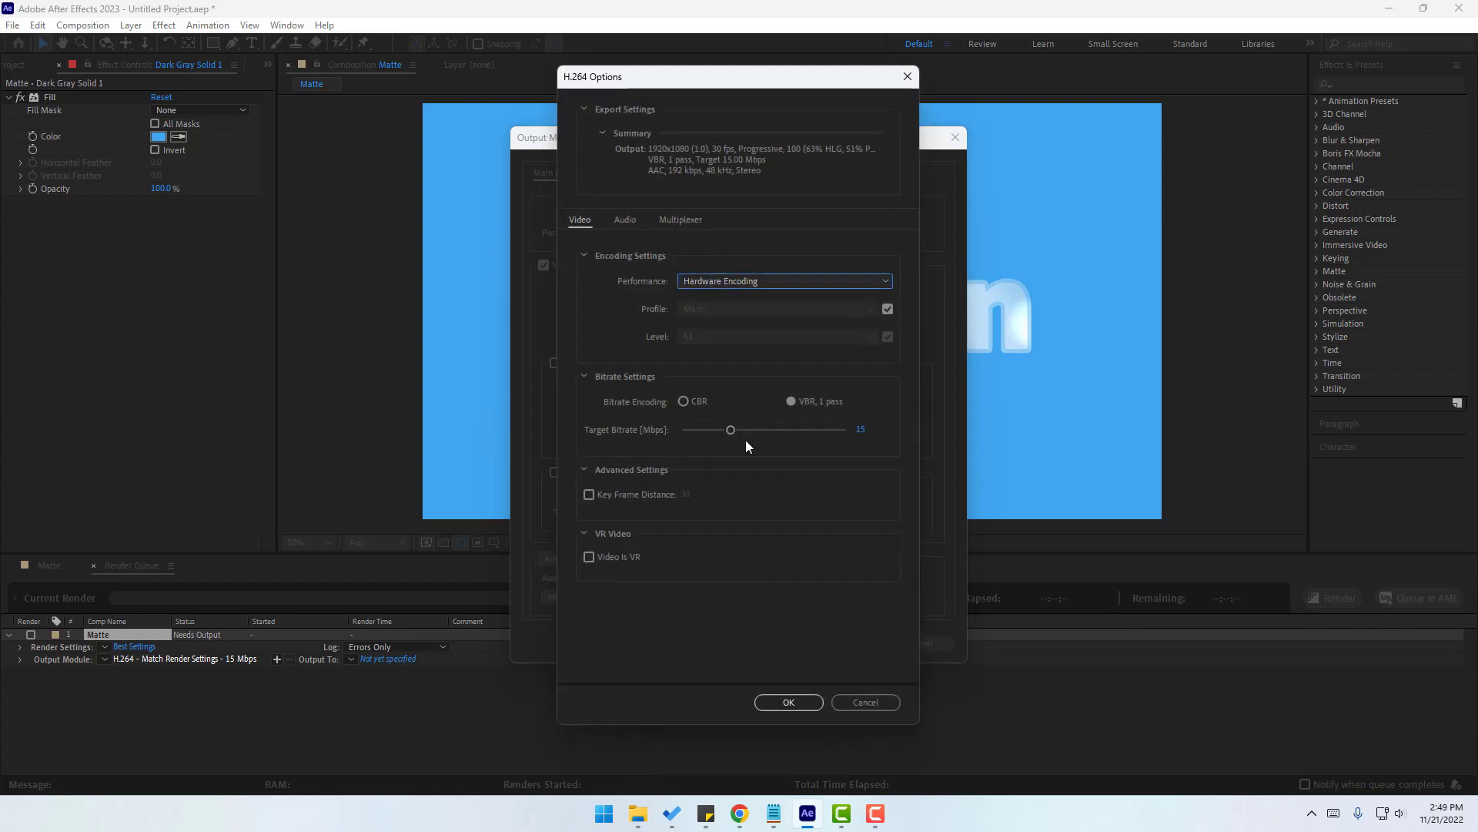
click(874, 704)
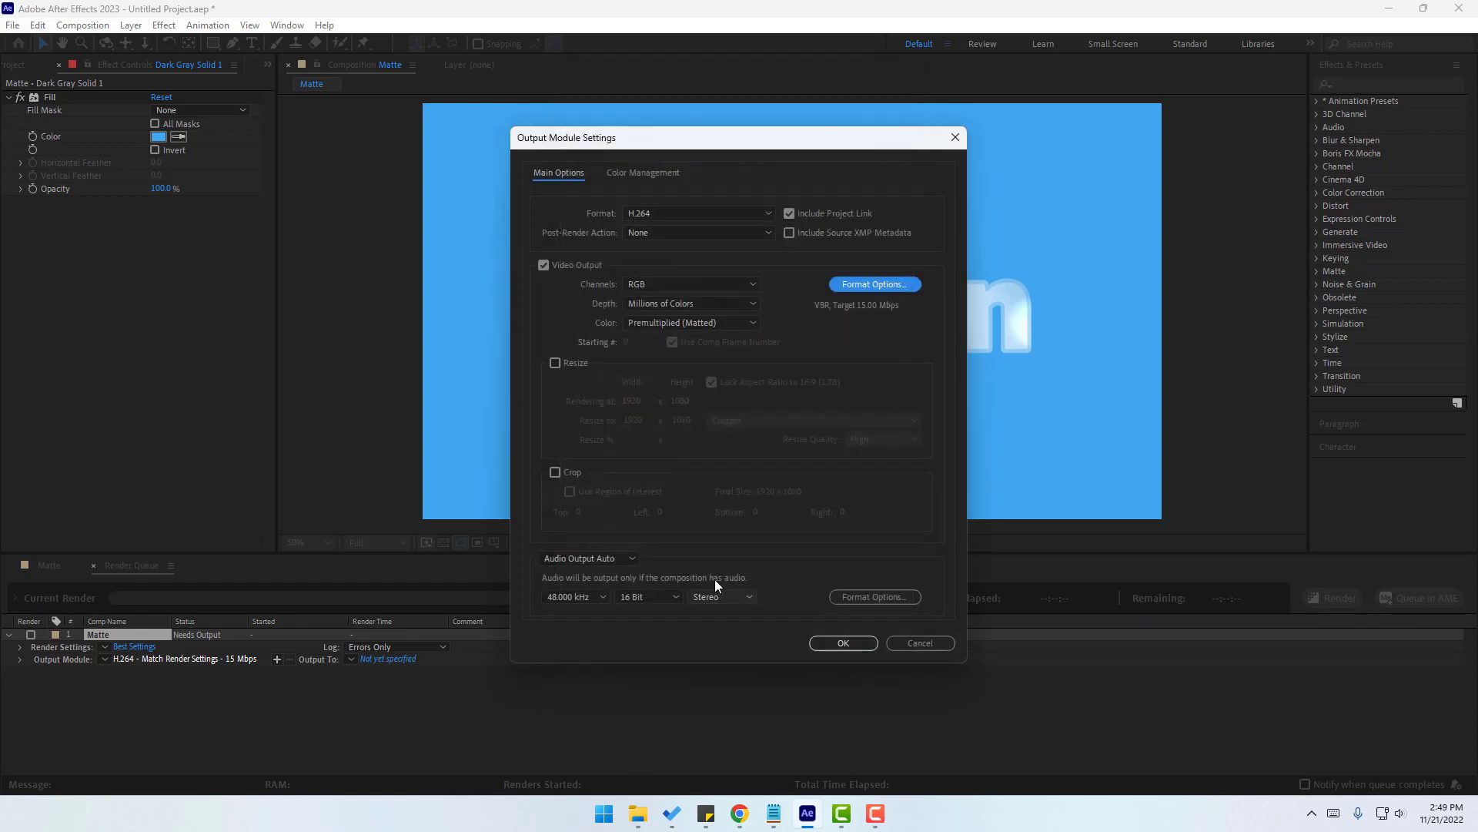
click(606, 558)
click(585, 610)
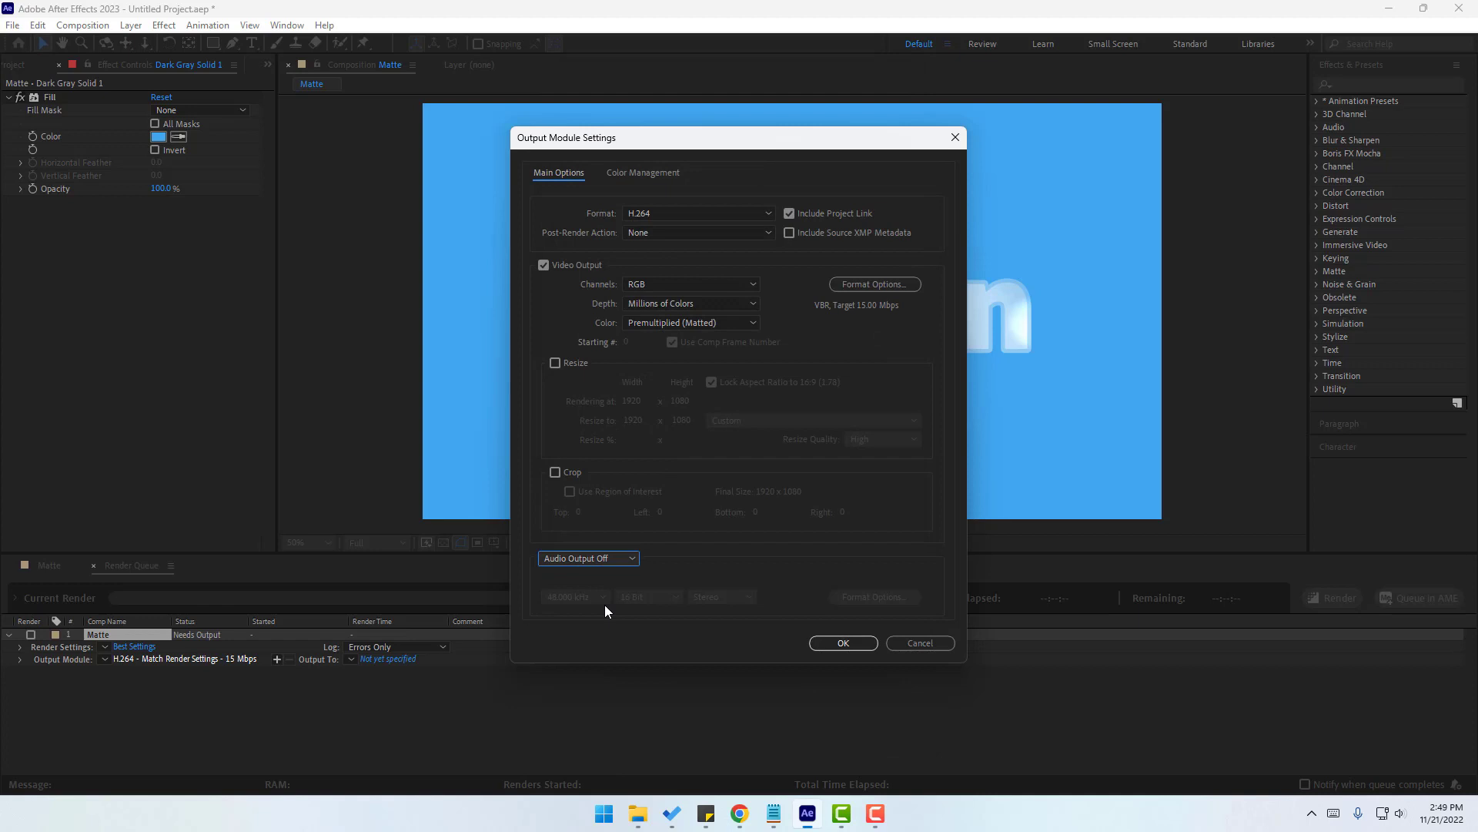
click(643, 283)
click(660, 300)
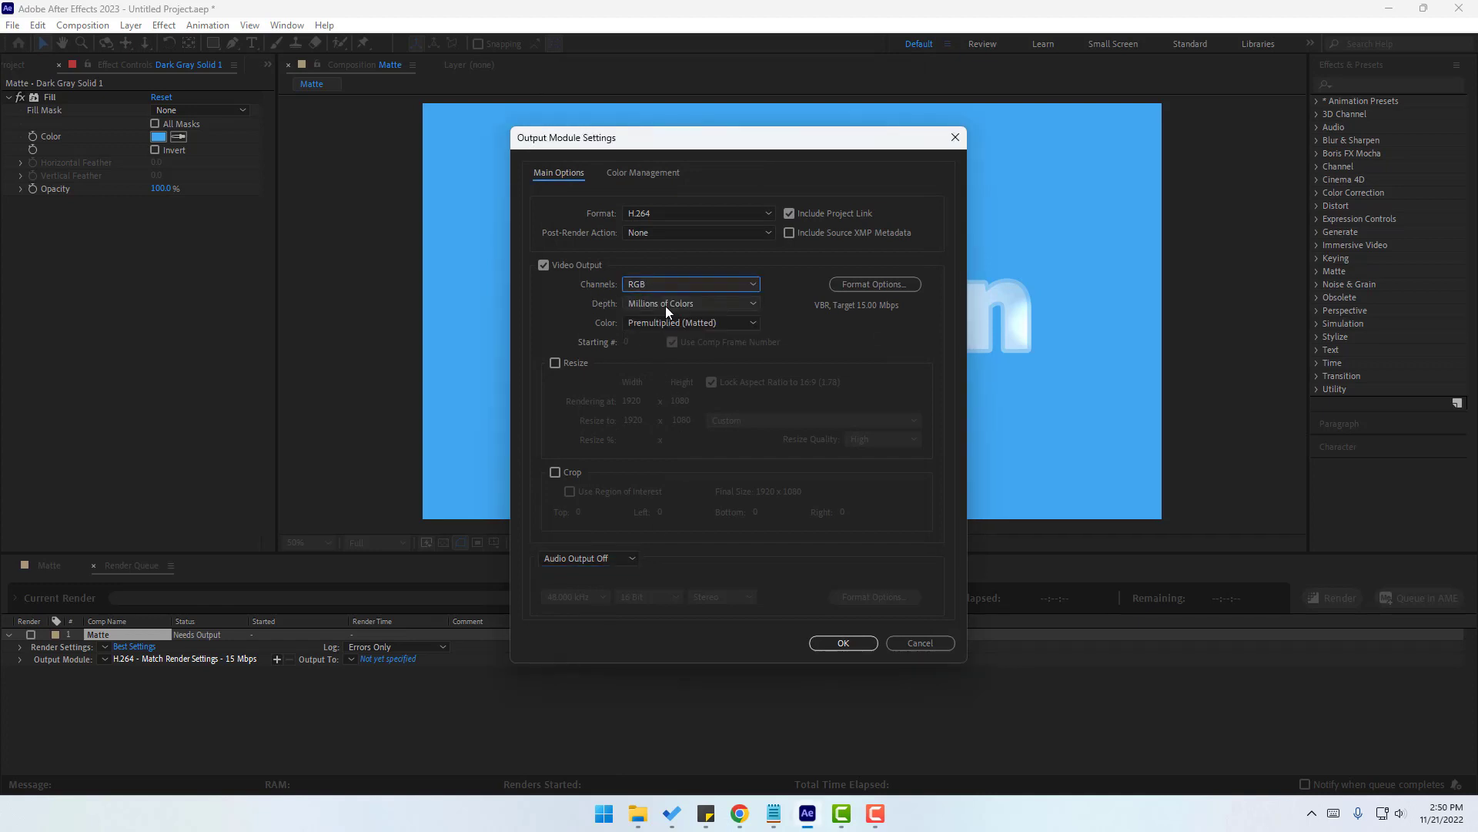
click(843, 643)
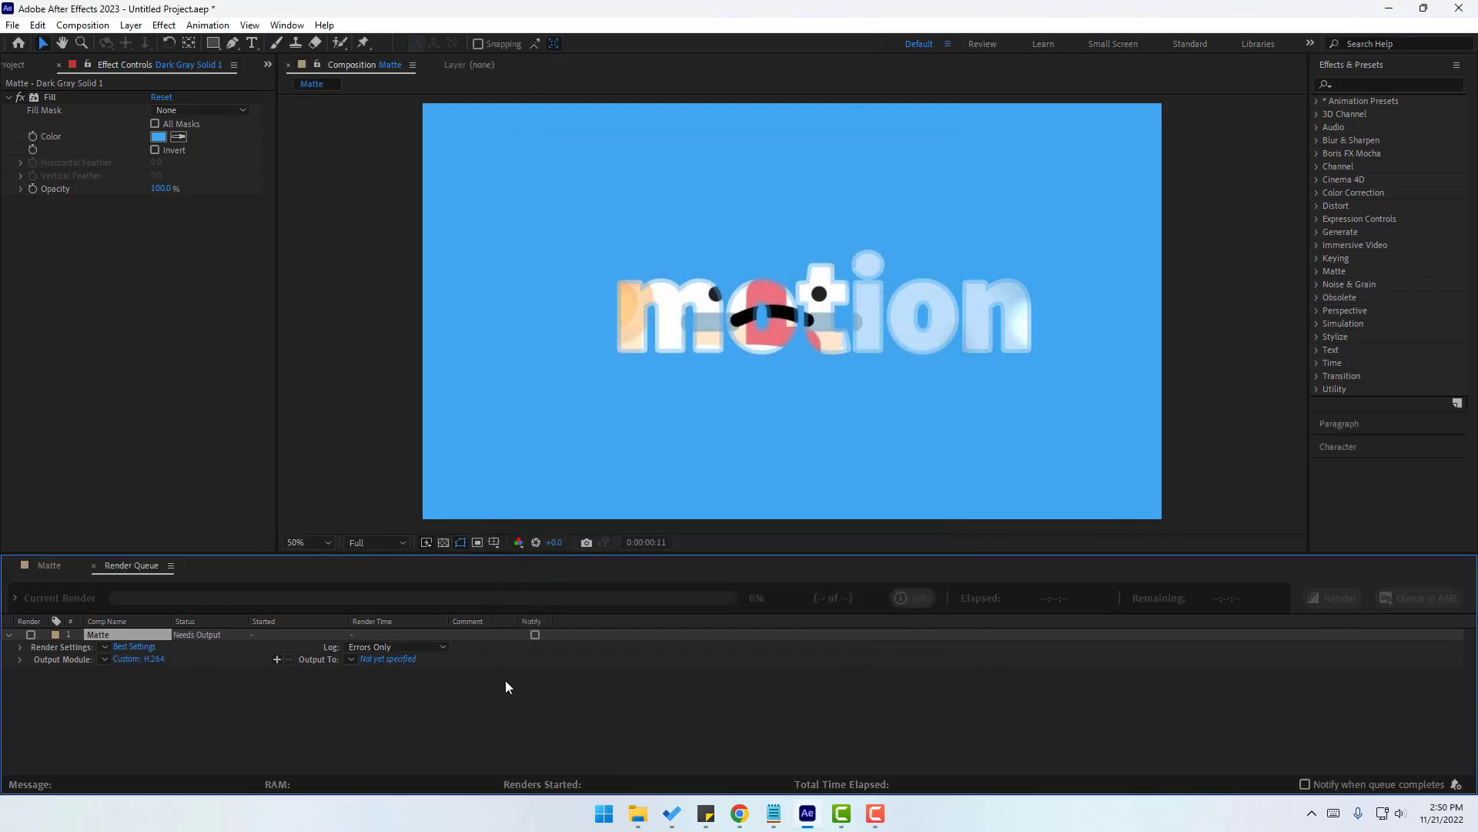
Set the output file to Matte.mp4 on the Desktop and render the queued composition.
click(386, 659)
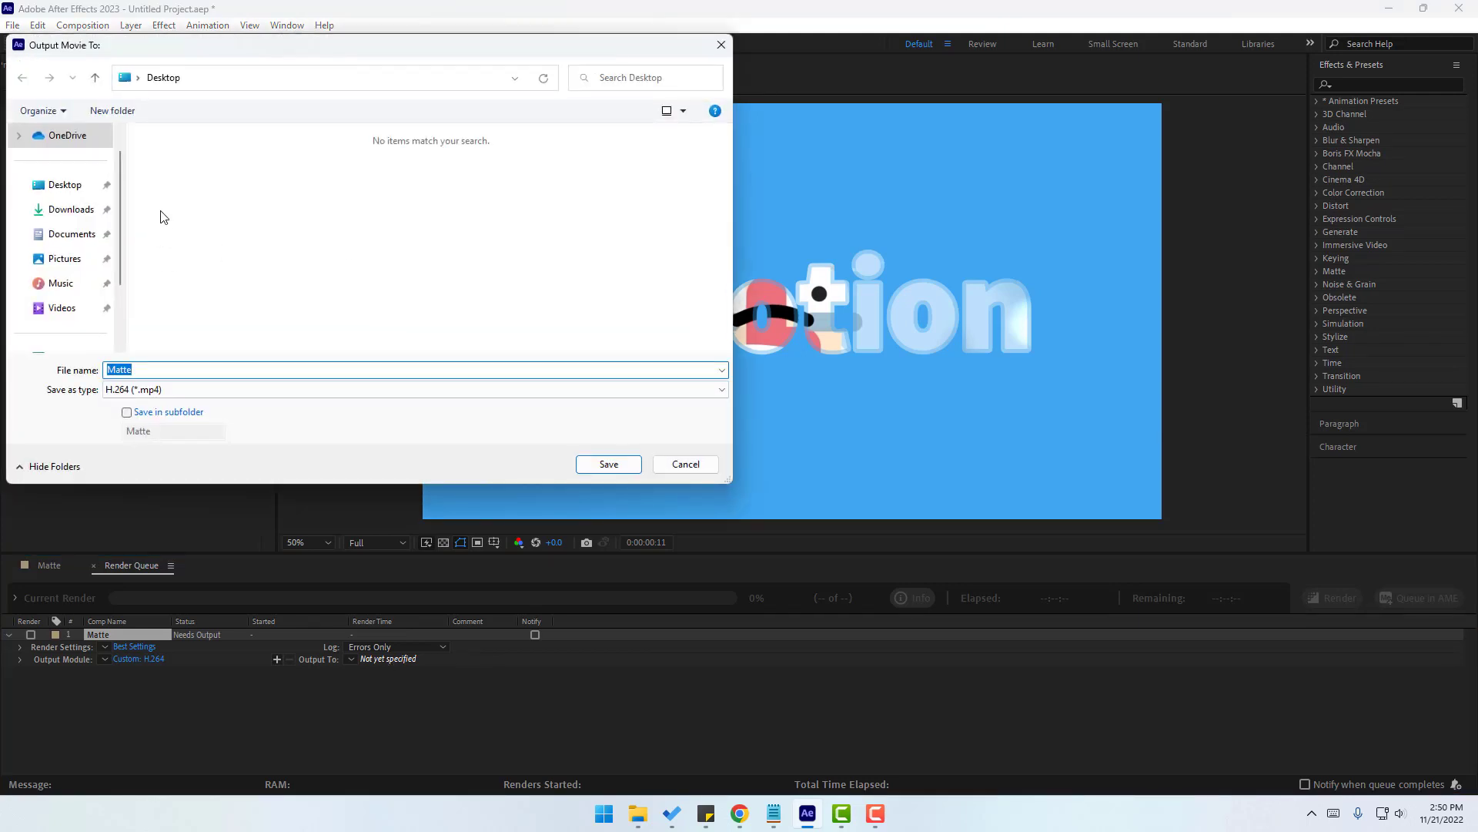
click(66, 185)
click(197, 369)
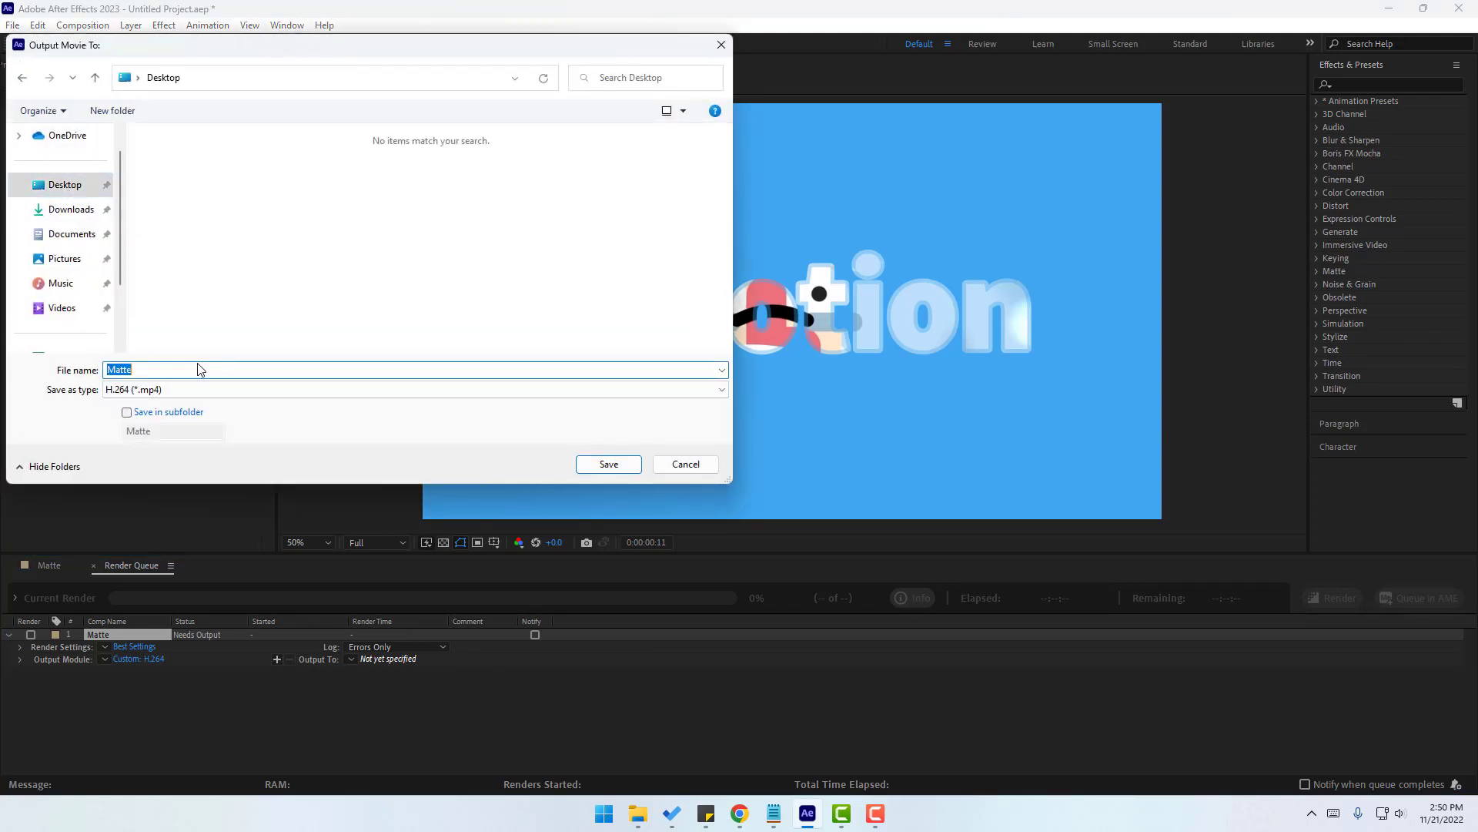
click(607, 464)
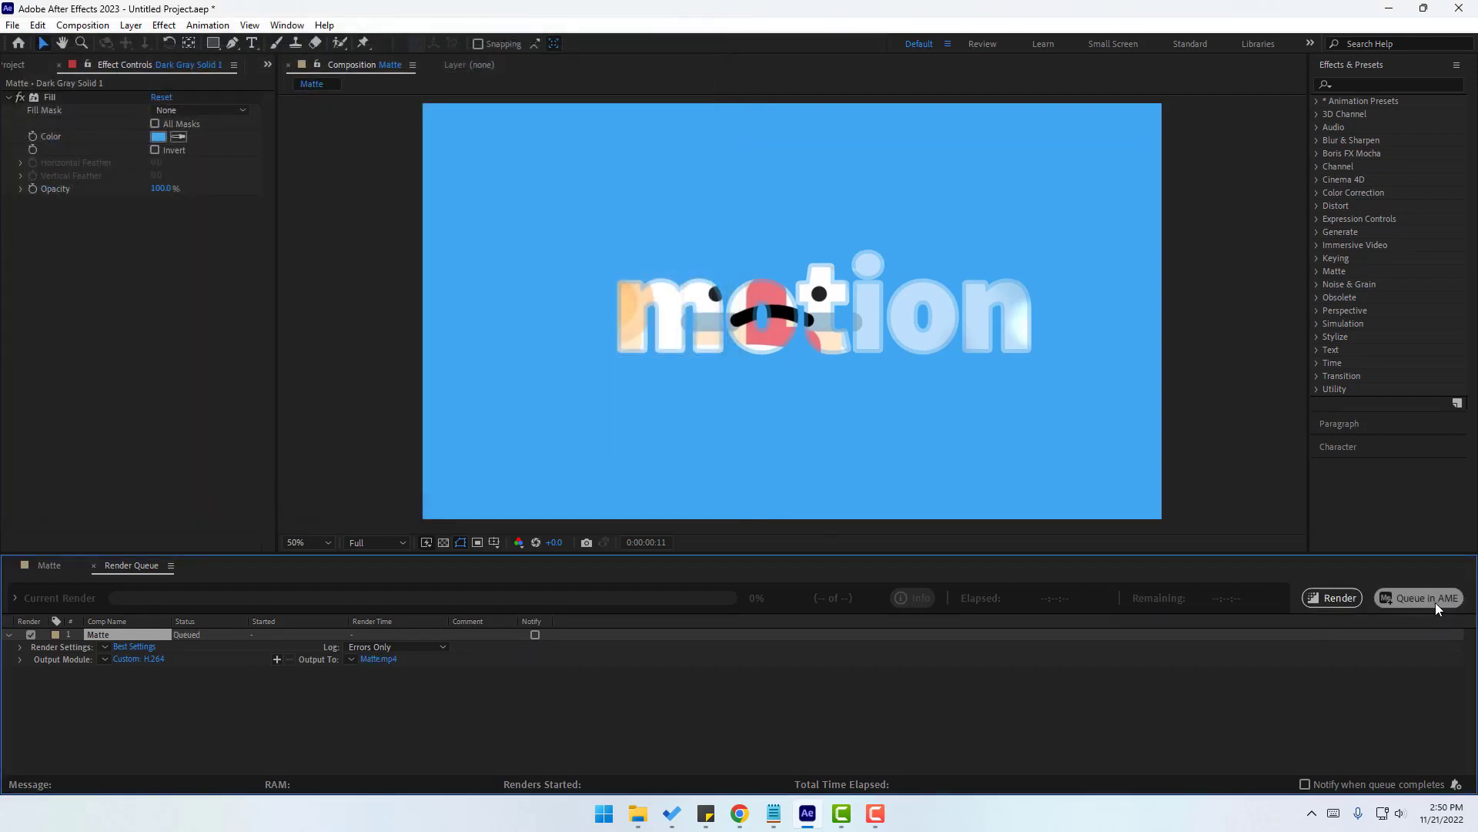
click(1333, 605)
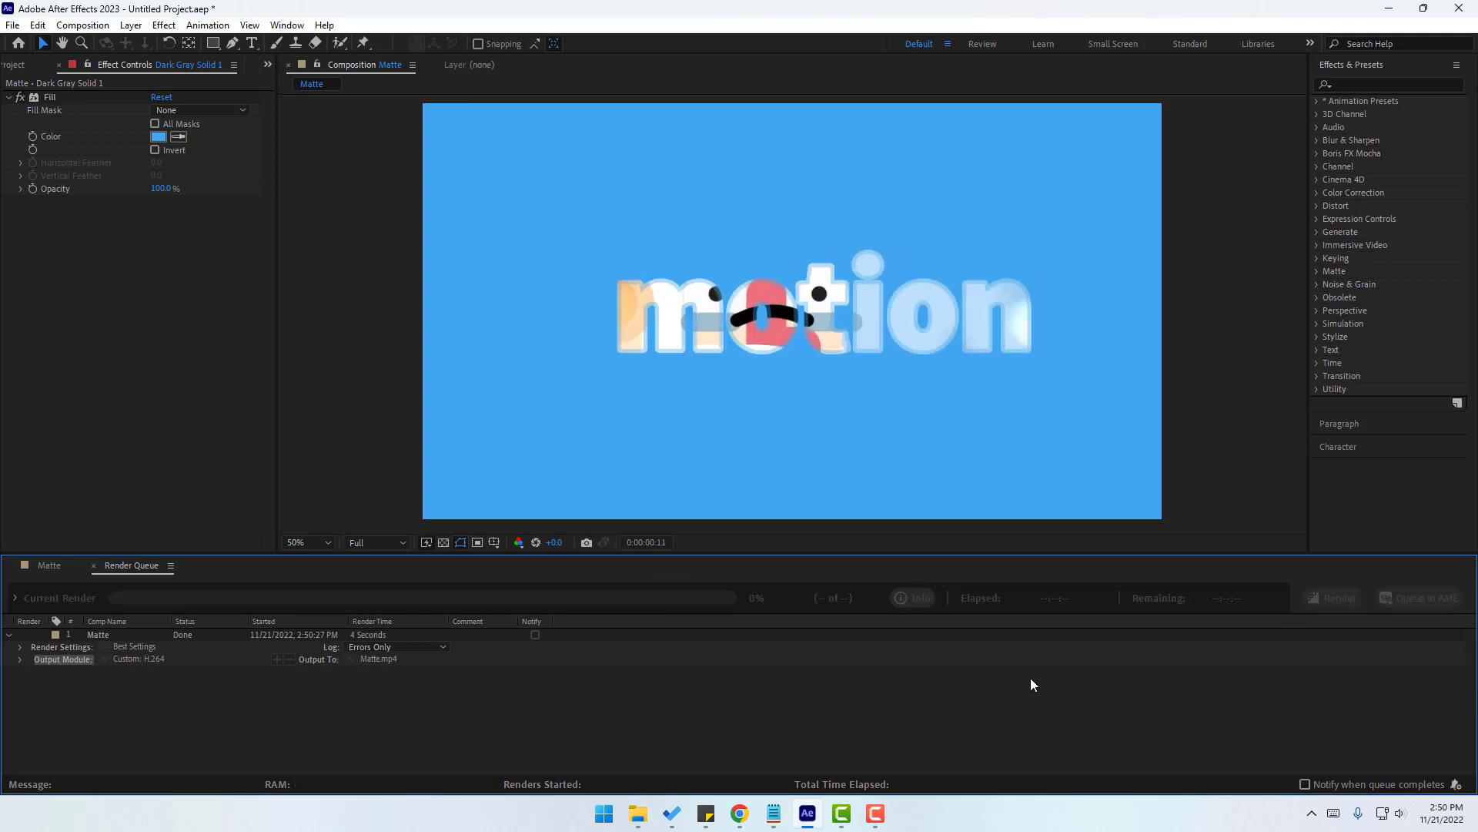
Minimize the program and open the rendered Matte video from the desktop in the media player.
click(1390, 8)
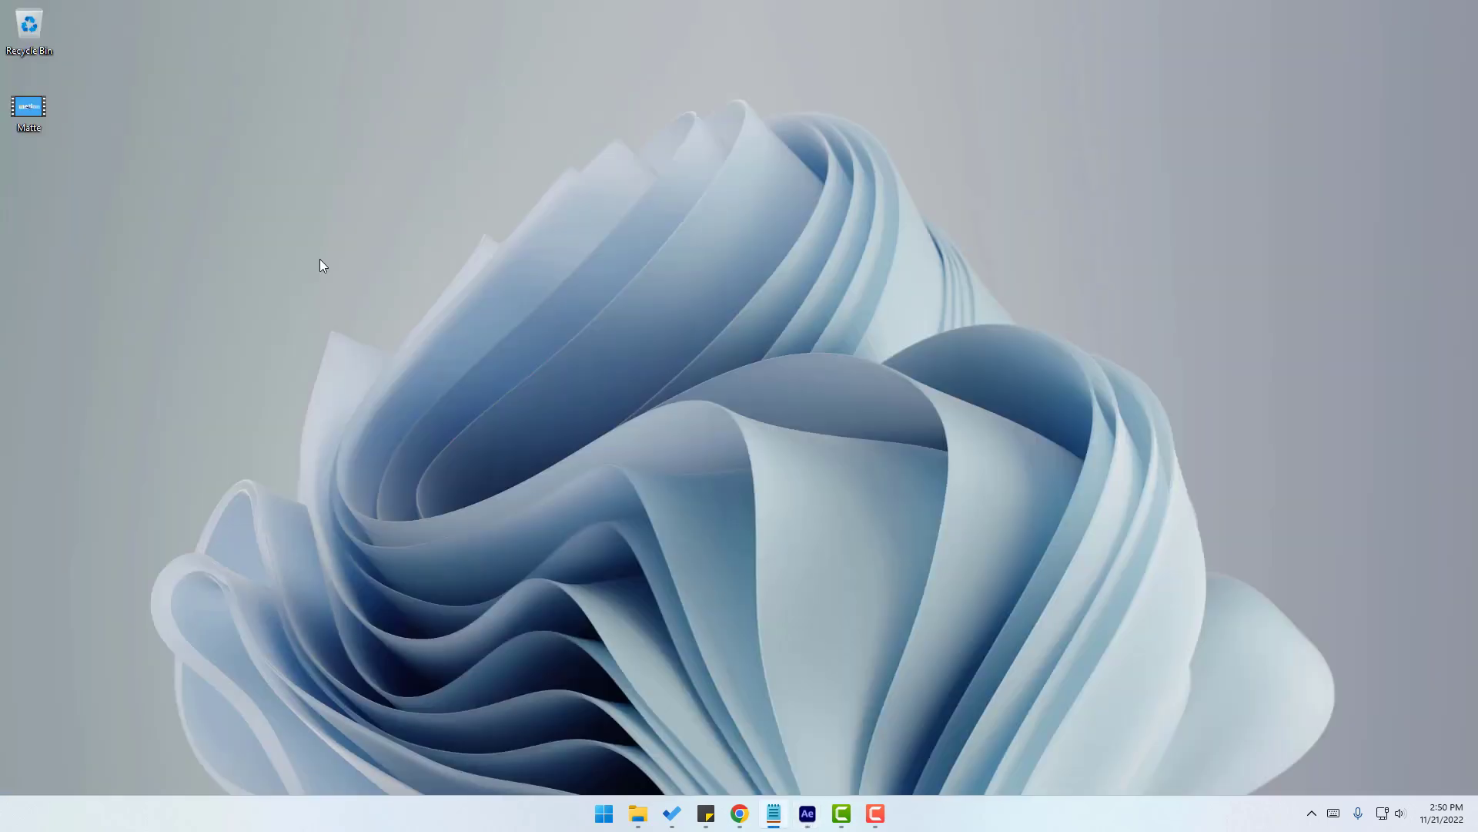
double_click(47, 108)
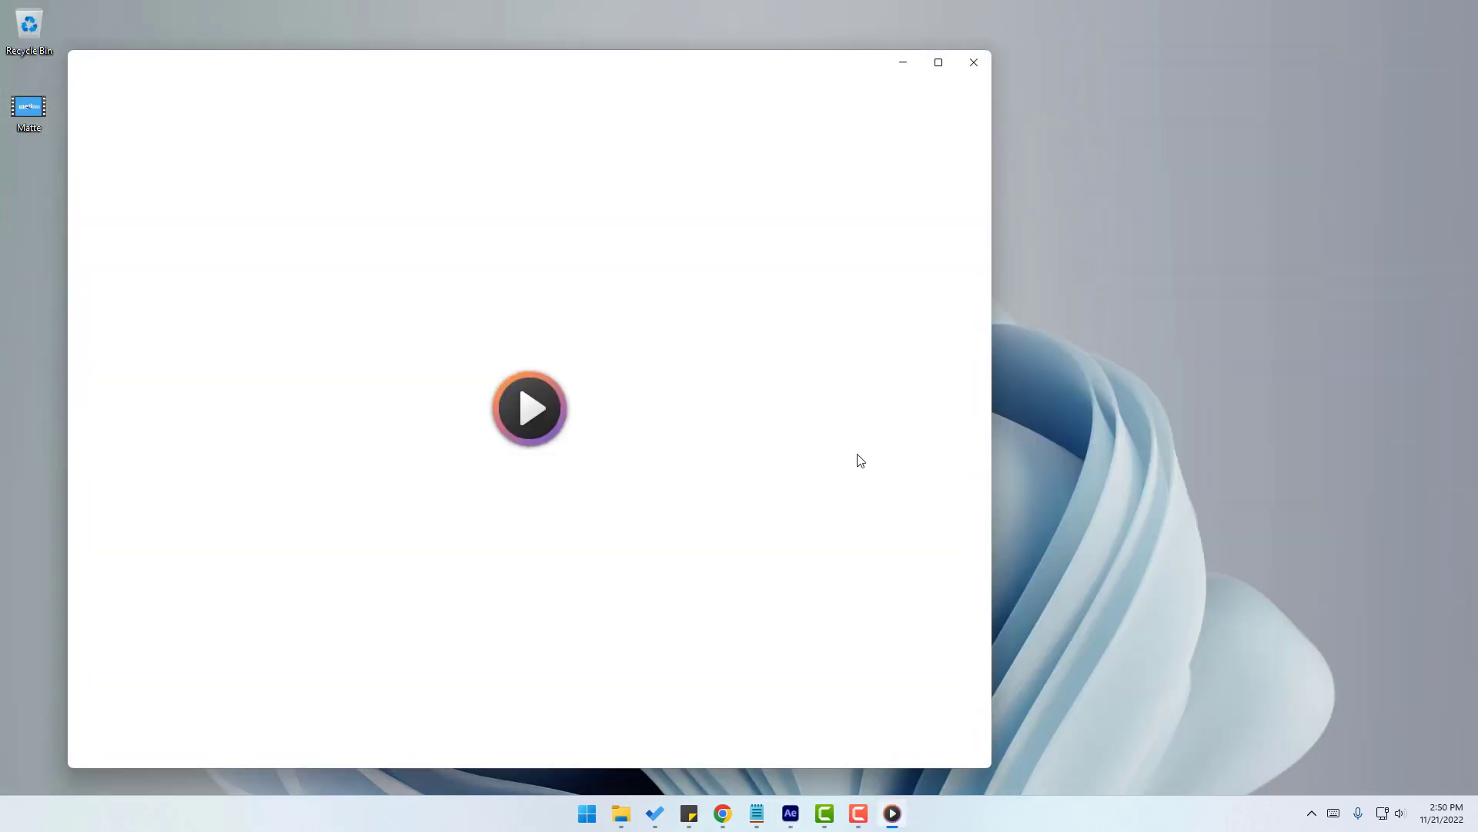